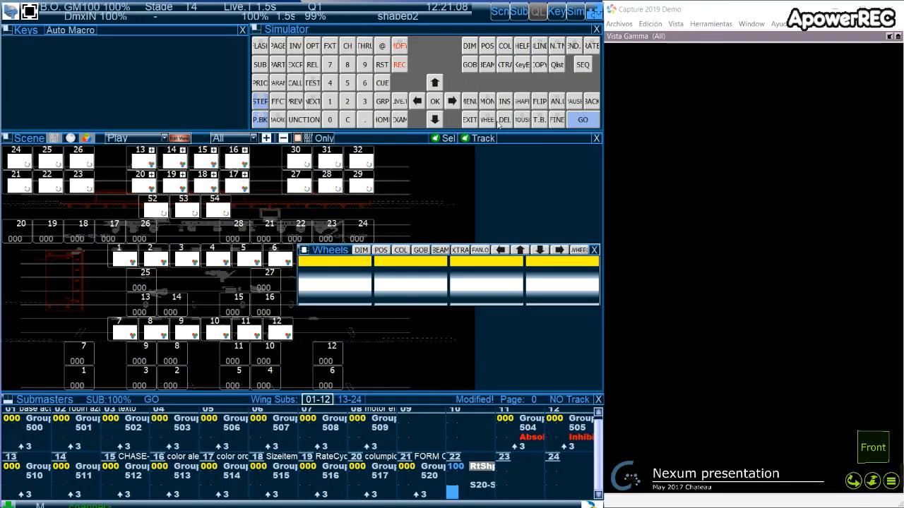
Step: Clear everything loaded on the submasters
click(505, 119)
click(261, 64)
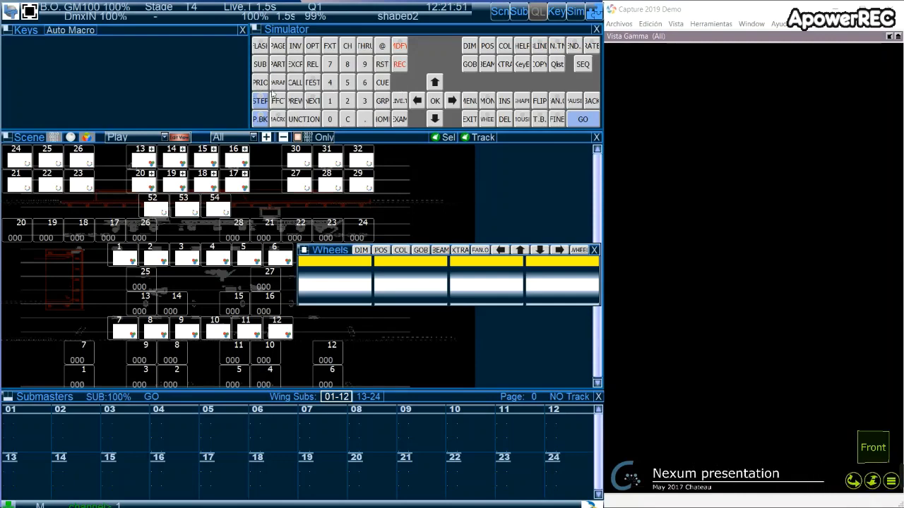
Step: Record a new effect 1 and define it as an effect of CHANNELS
click(277, 104)
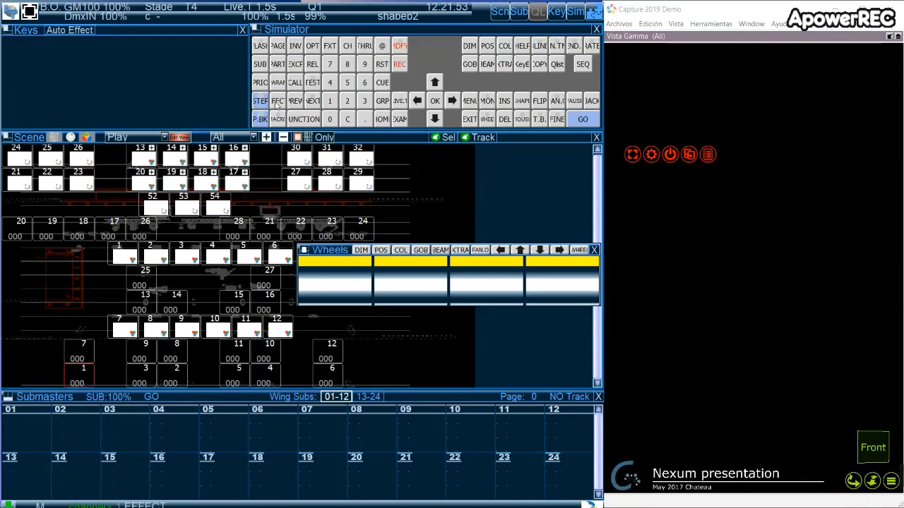
click(399, 66)
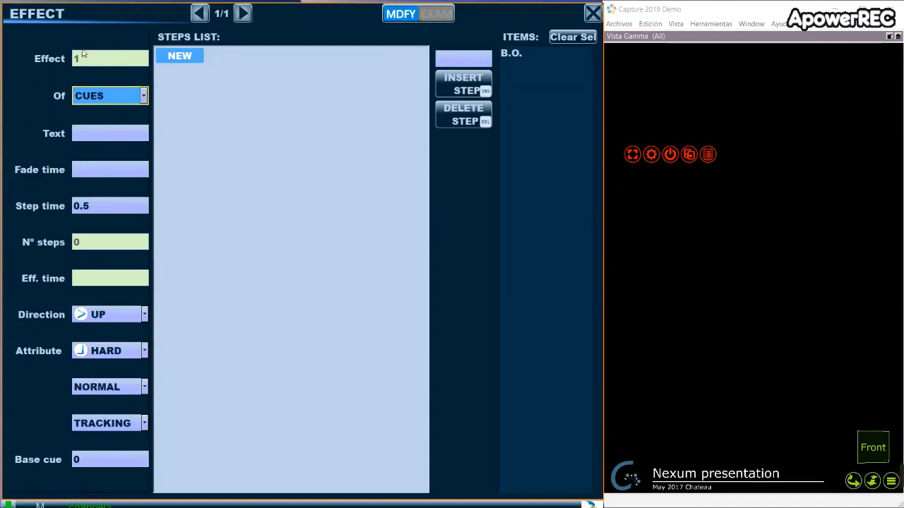
click(92, 98)
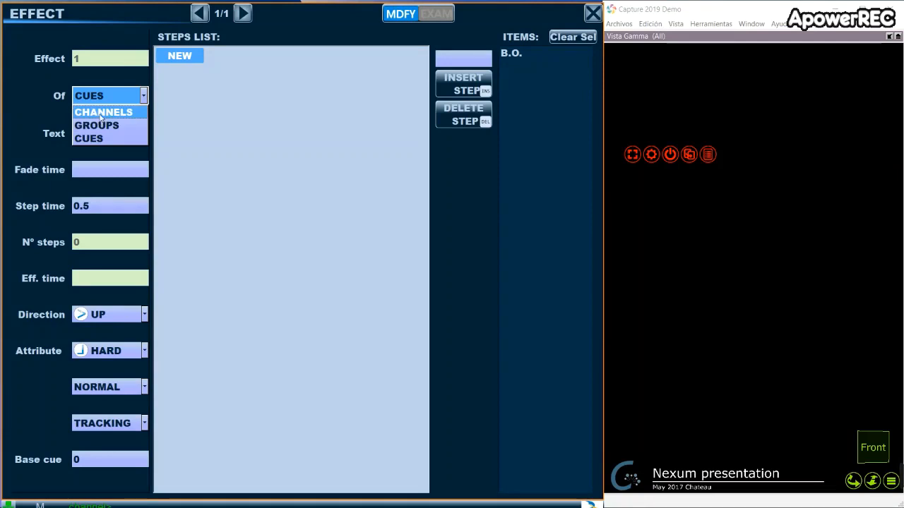
click(101, 114)
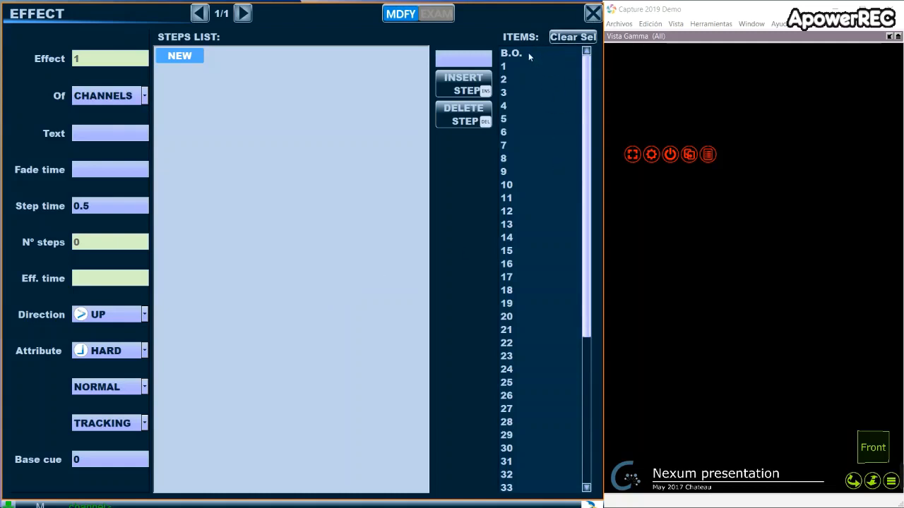
scroll(576, 183, down, 3)
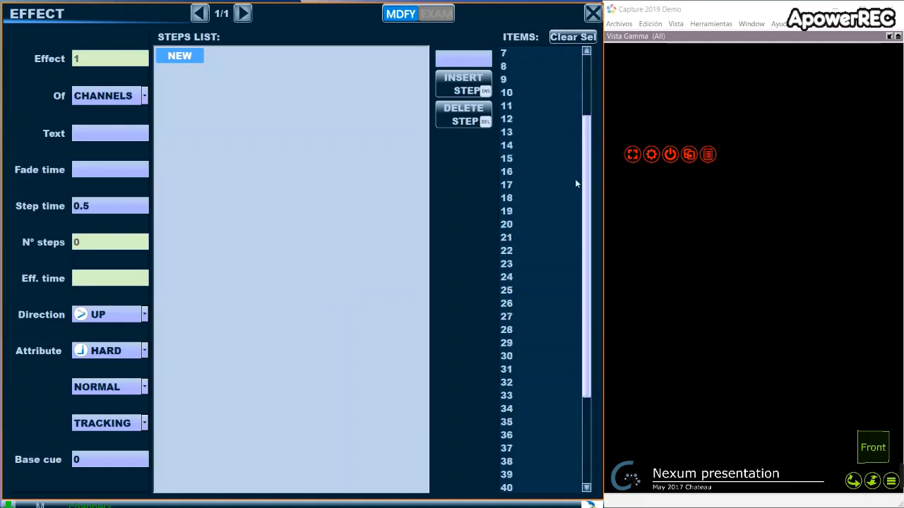
scroll(575, 183, down, 3)
drag(585, 318, 575, 76)
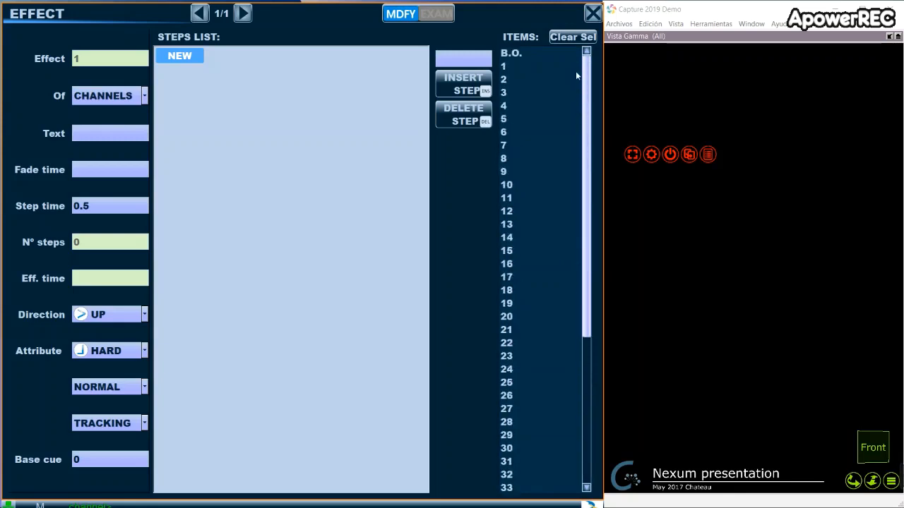
click(519, 225)
key(ctrl+Down)
key(ctrl+Down)
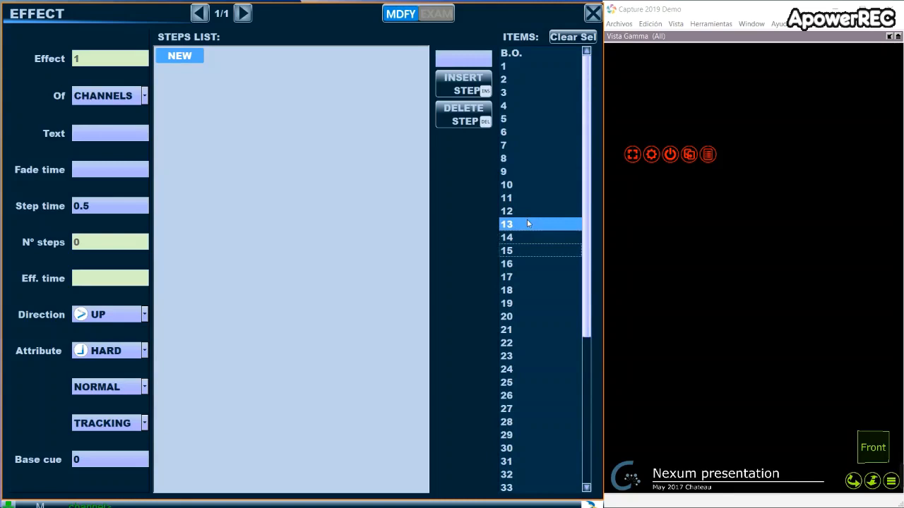
ctrl+click(544, 235)
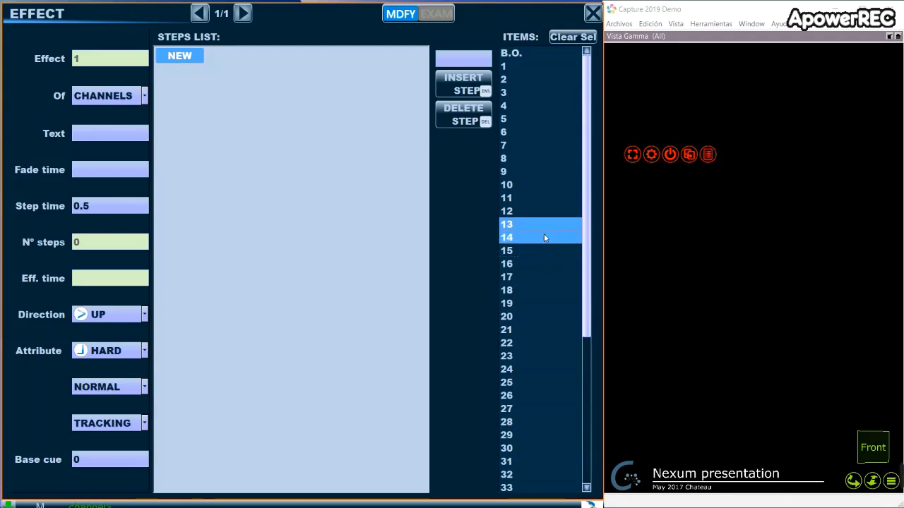
ctrl+click(536, 250)
ctrl+click(533, 263)
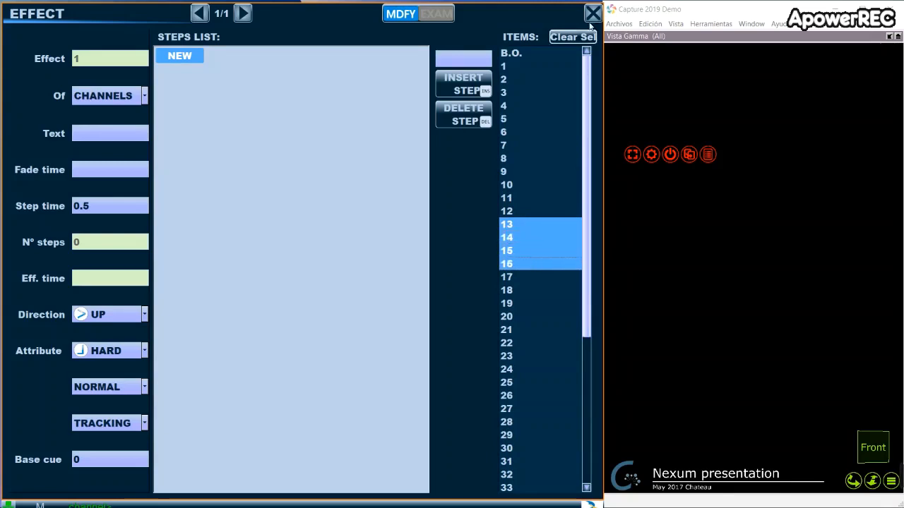
ctrl+click(539, 317)
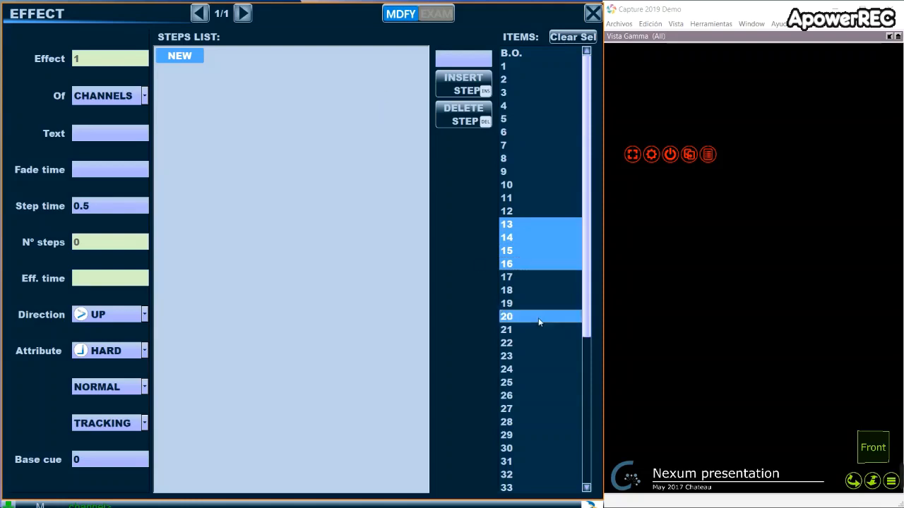
ctrl+click(533, 382)
ctrl+click(528, 421)
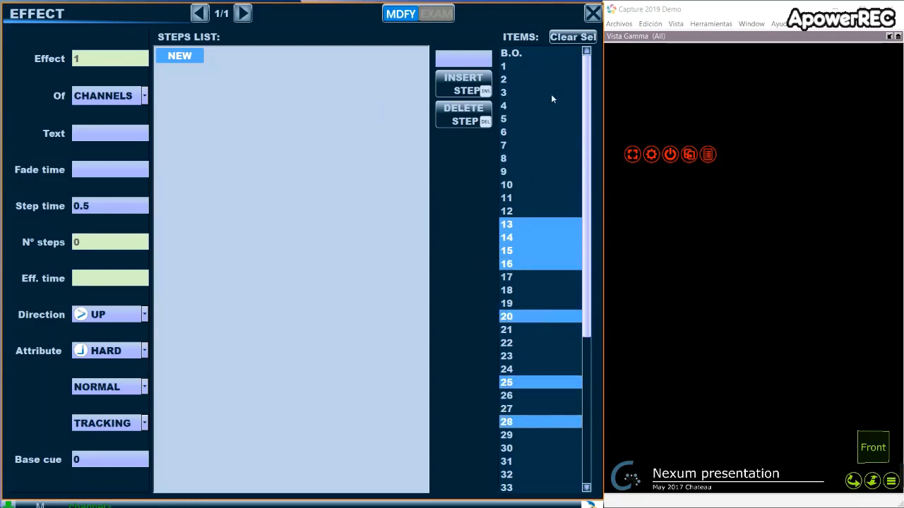
drag(550, 94, 534, 178)
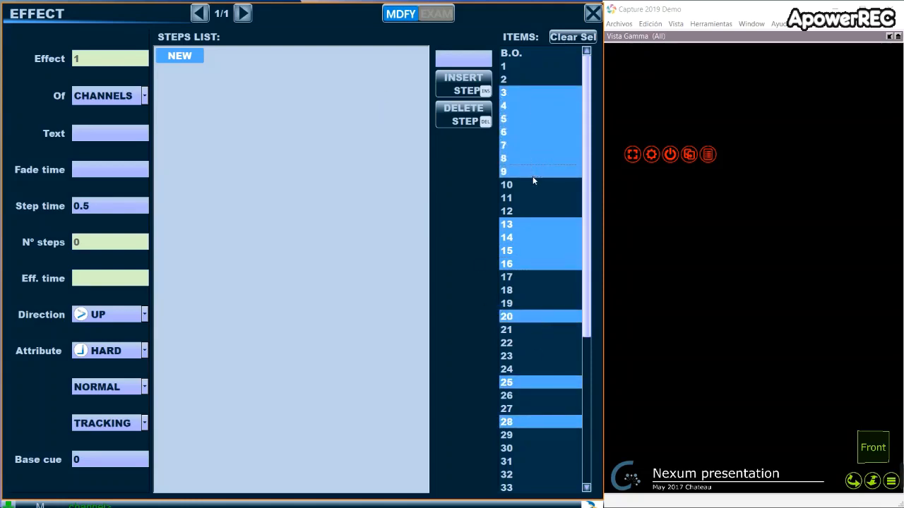
ctrl+click(527, 117)
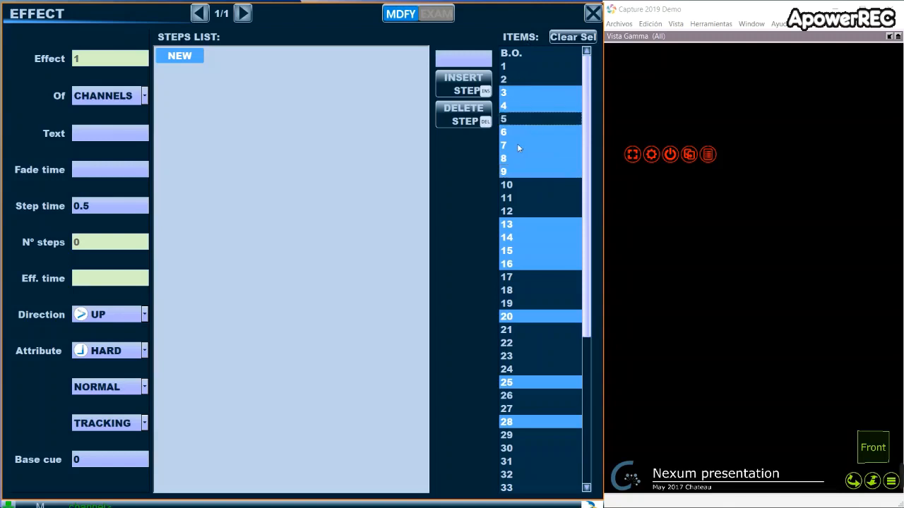
click(577, 38)
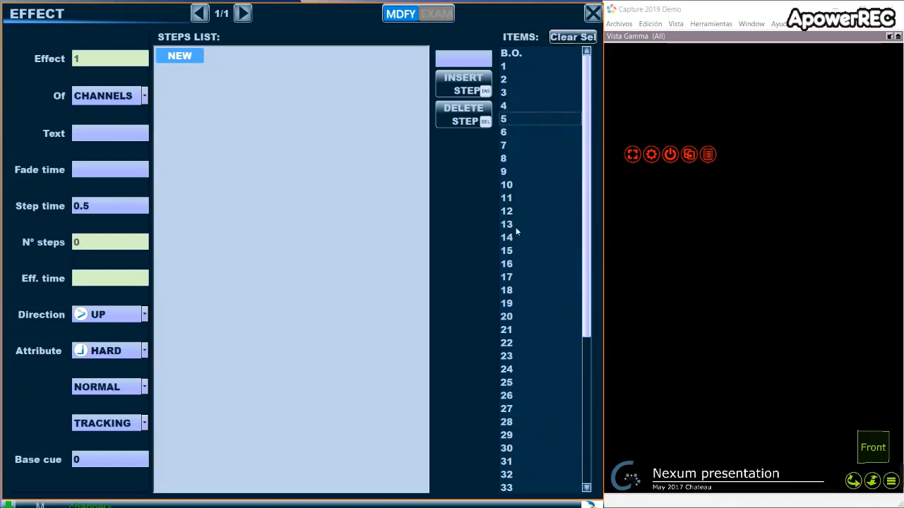
Step: Insert channels 14 to 17 as the steps of effect 1
drag(517, 236, 519, 276)
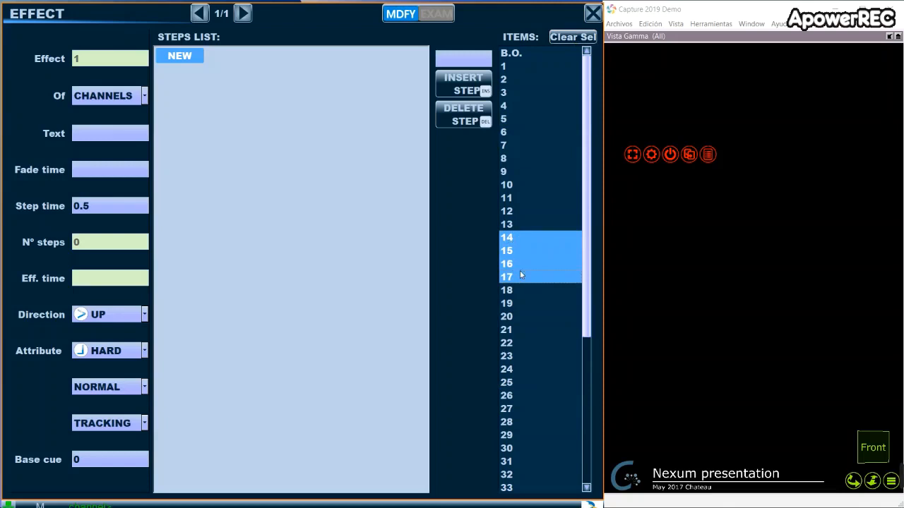
click(460, 89)
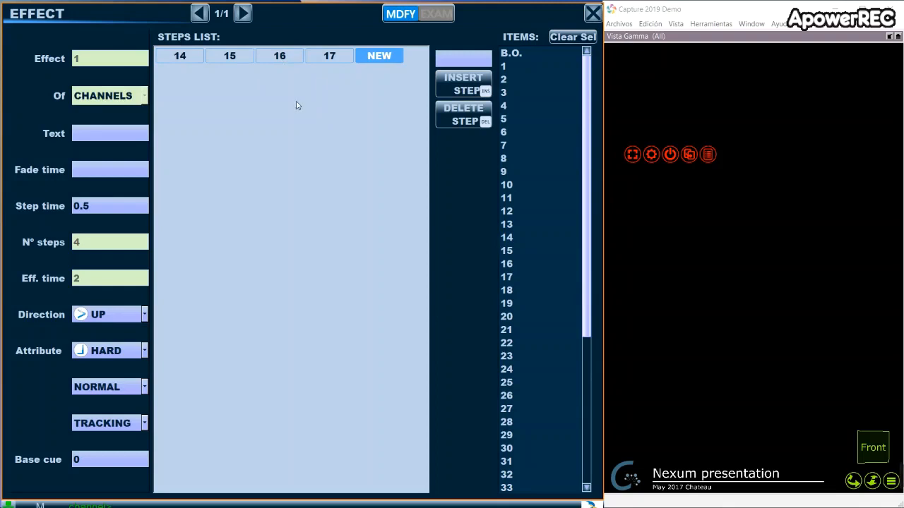
Step: Label the effect "canales 1" and close its editor and options
click(105, 137)
text(canales 1)
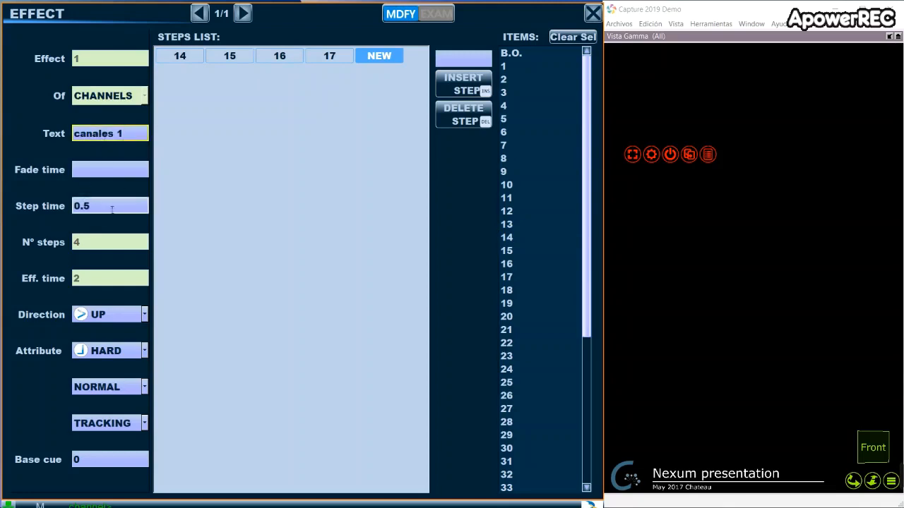
click(81, 206)
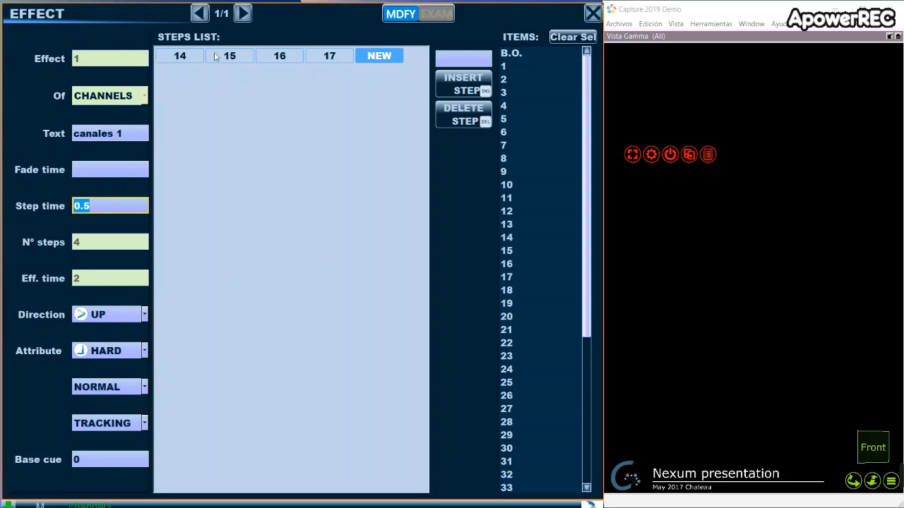
click(593, 14)
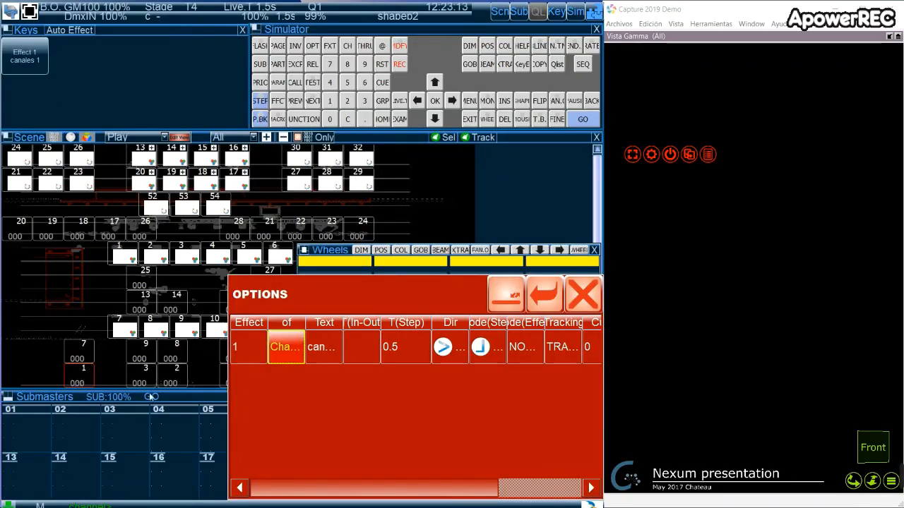
click(584, 295)
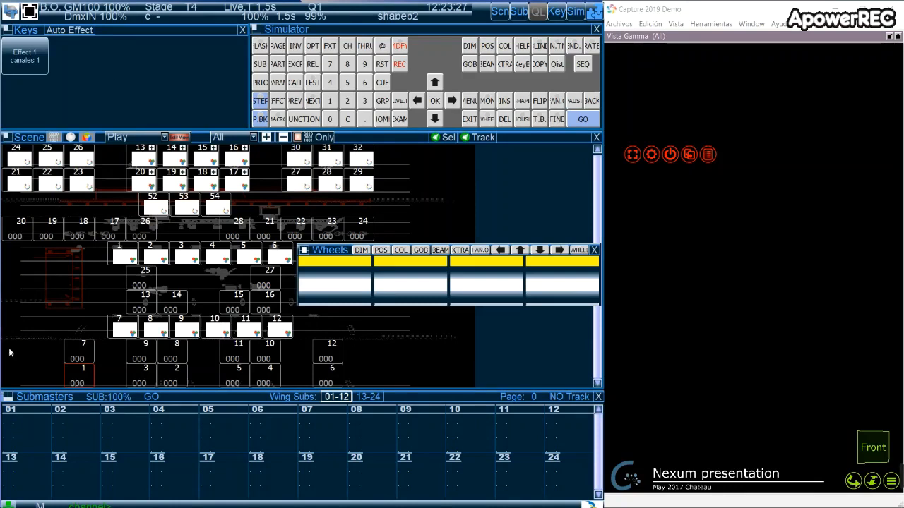
Step: Load effect 1 onto submaster 01 as an EFFECT Rate control
click(32, 60)
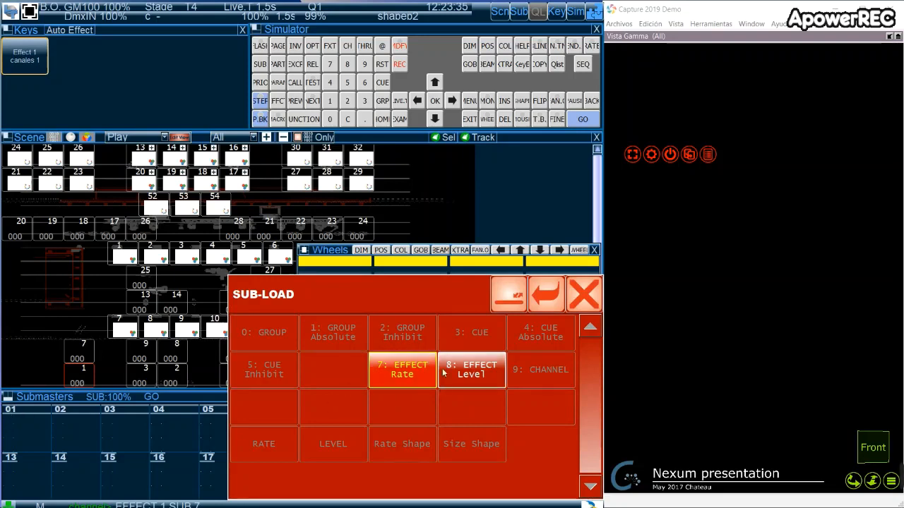
click(403, 375)
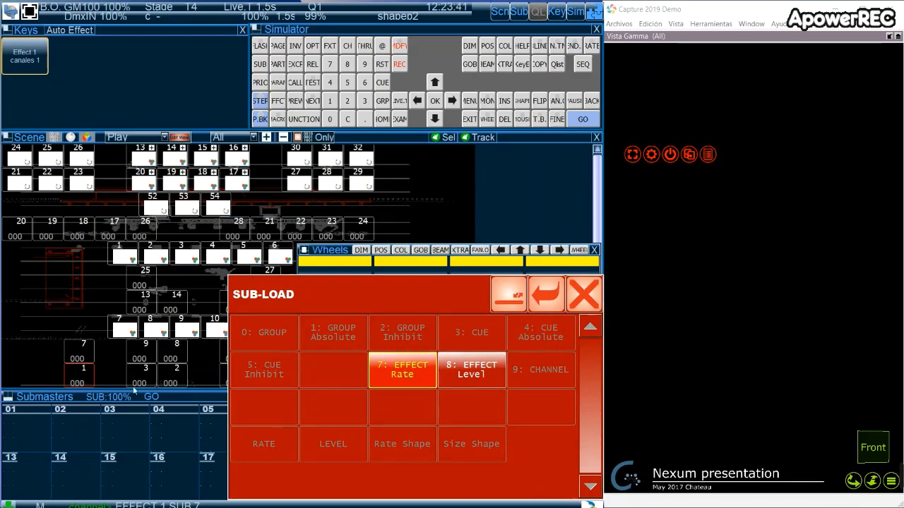
click(7, 408)
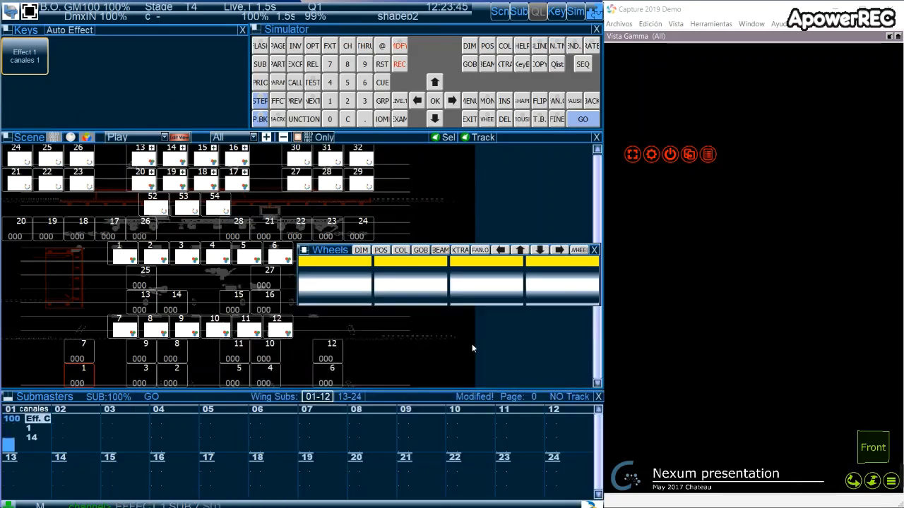
click(282, 102)
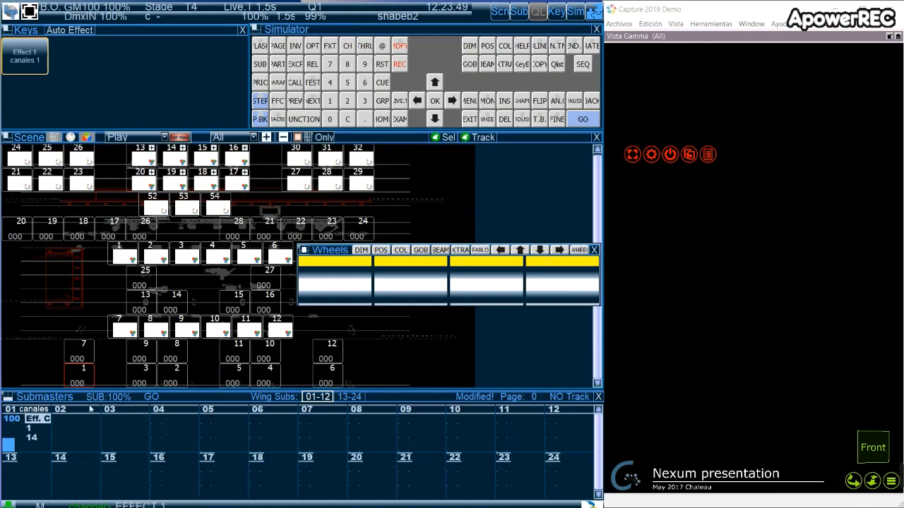
click(62, 419)
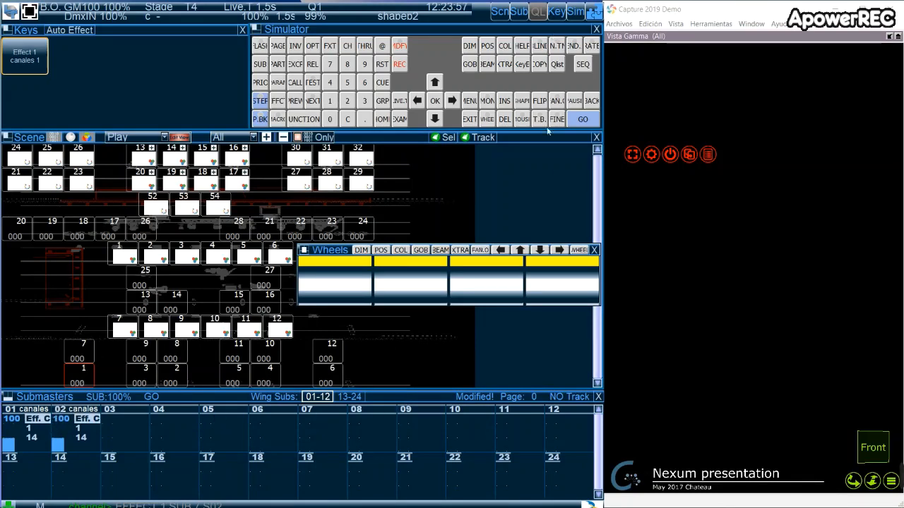
click(504, 119)
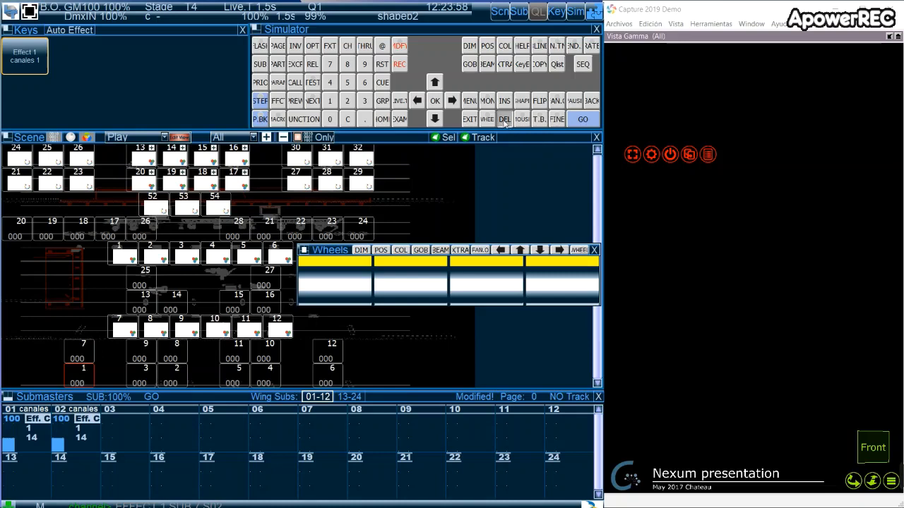
click(61, 417)
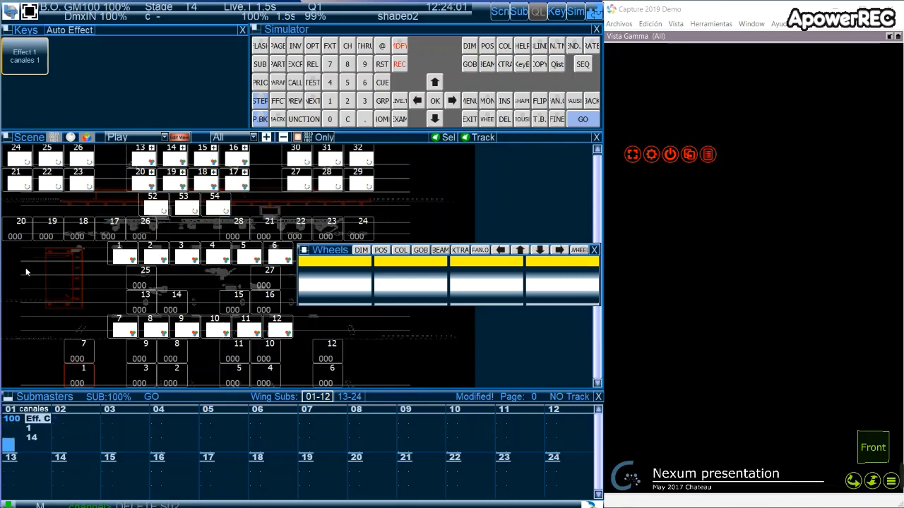
Step: Run the effect on submaster 01, raise its rate to 666, and bring it back down to 100
click(8, 443)
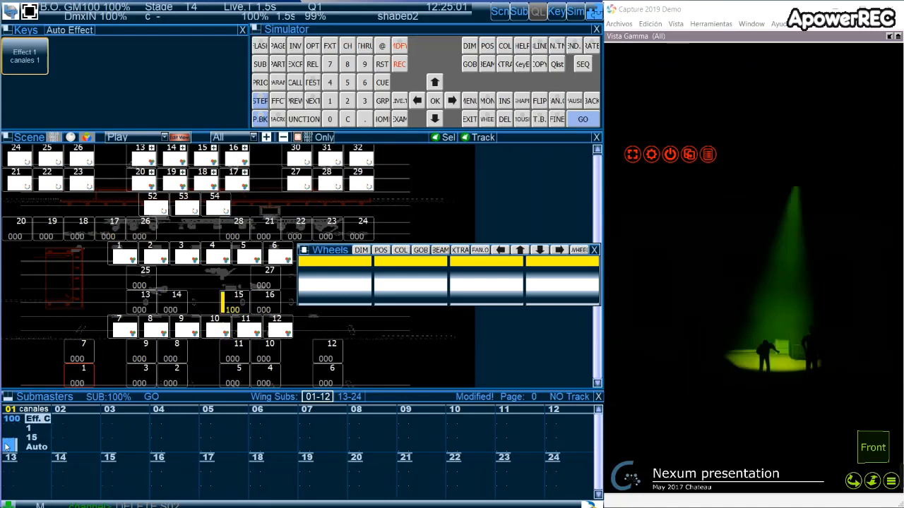
drag(9, 445, 10, 443)
scroll(10, 443, up, 6)
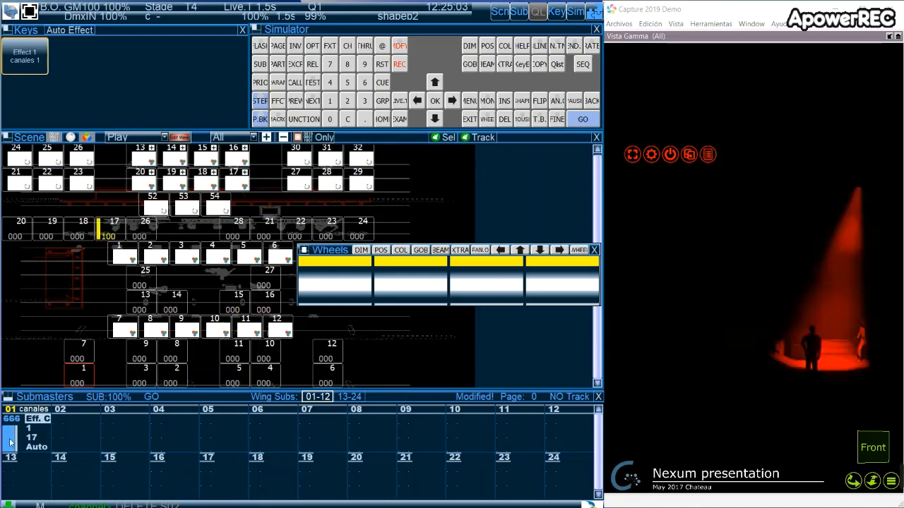
scroll(11, 442, down, 7)
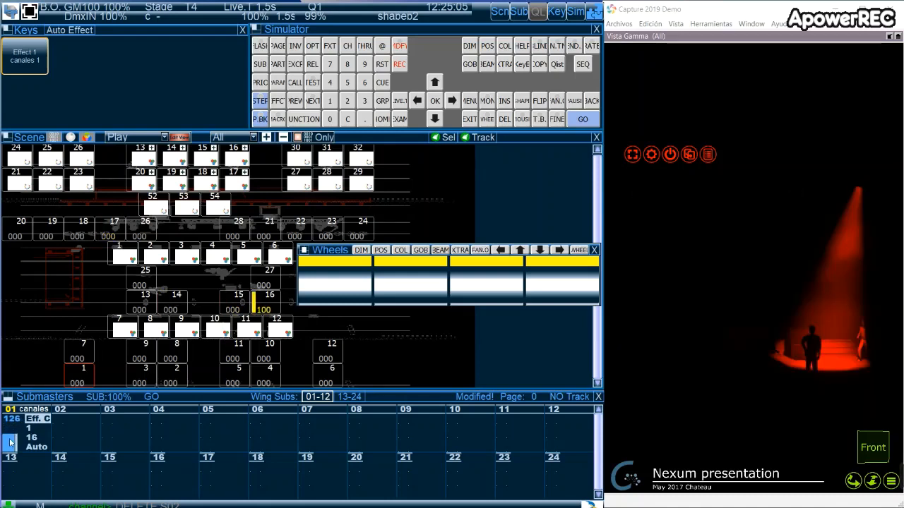
scroll(11, 443, down, 1)
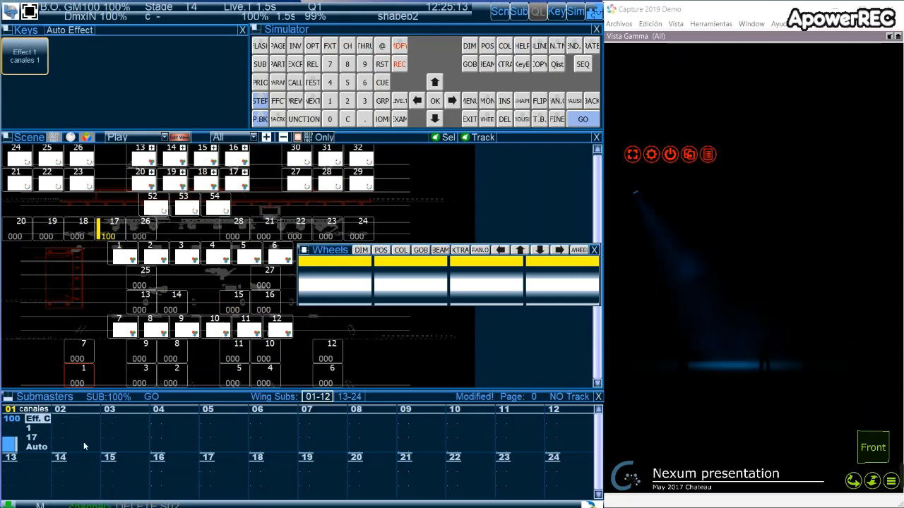
Step: Load a LEVEL control onto submaster 02 and test fading the running effect down with it
click(260, 63)
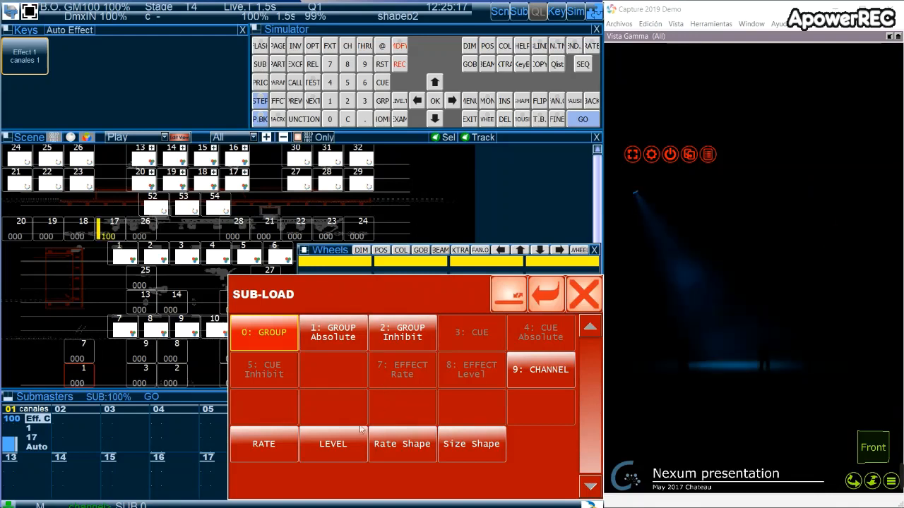
click(332, 452)
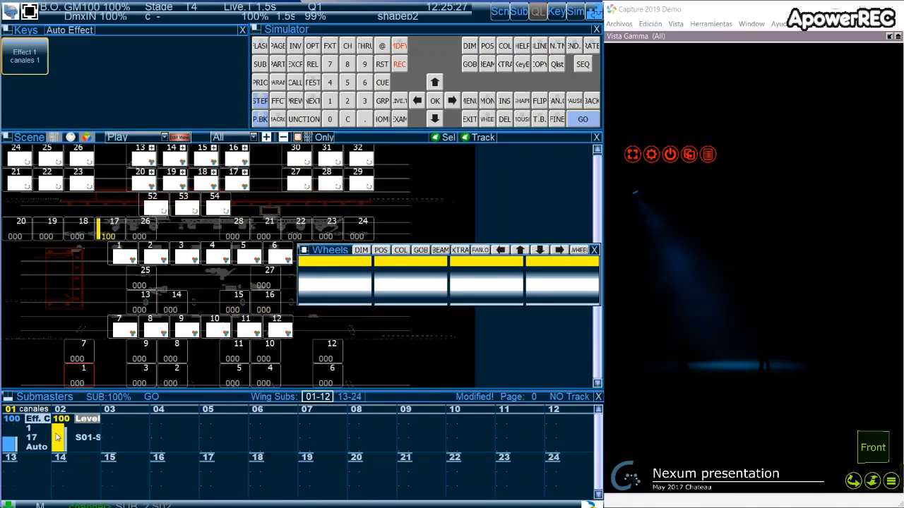
scroll(56, 434, down, 3)
scroll(56, 437, down, 8)
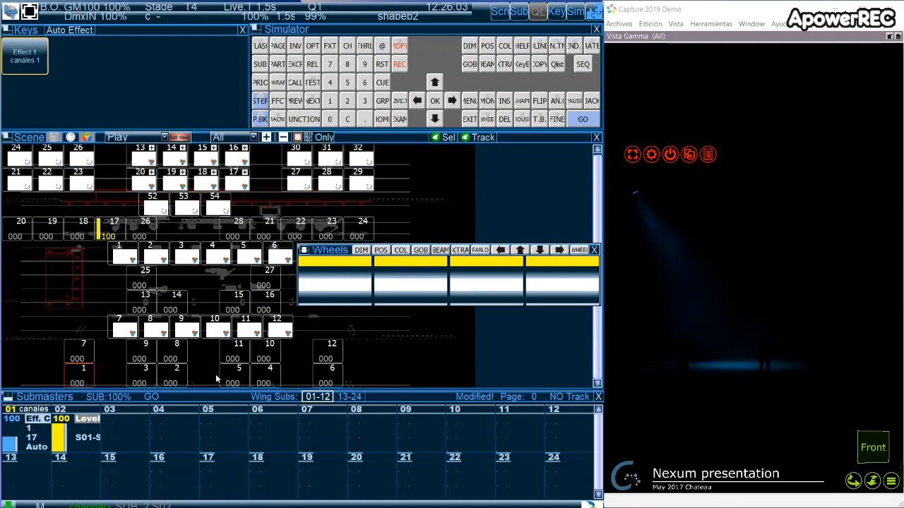
Step: View effect 1's settings in its editor and in the effect list, closing each one
click(159, 410)
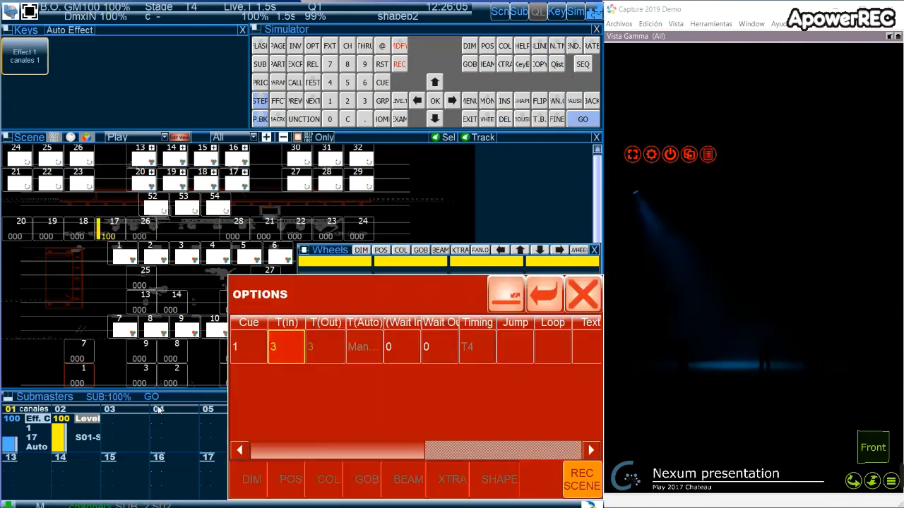
key(Return)
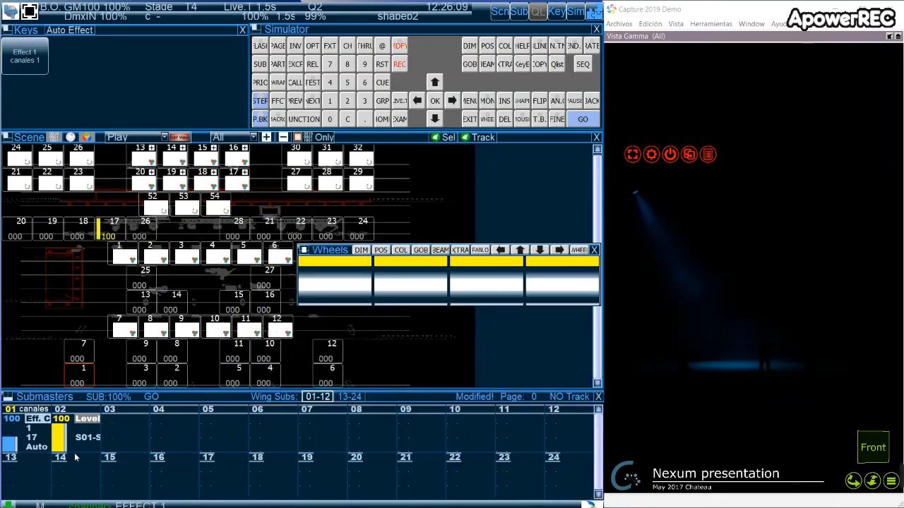
key(Return)
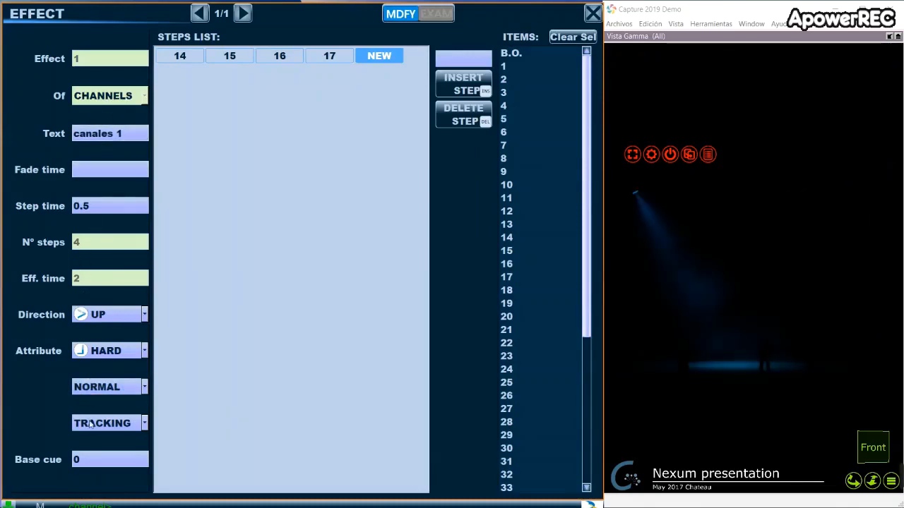
click(592, 13)
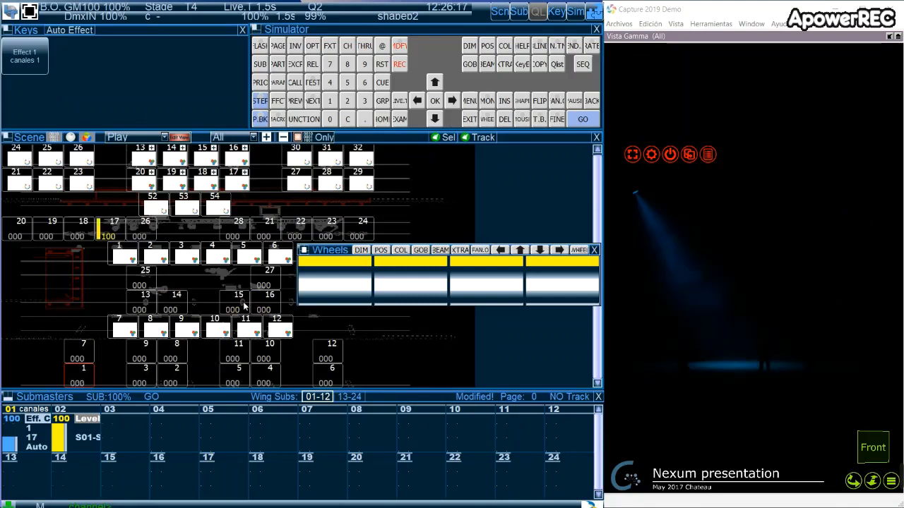
key(e)
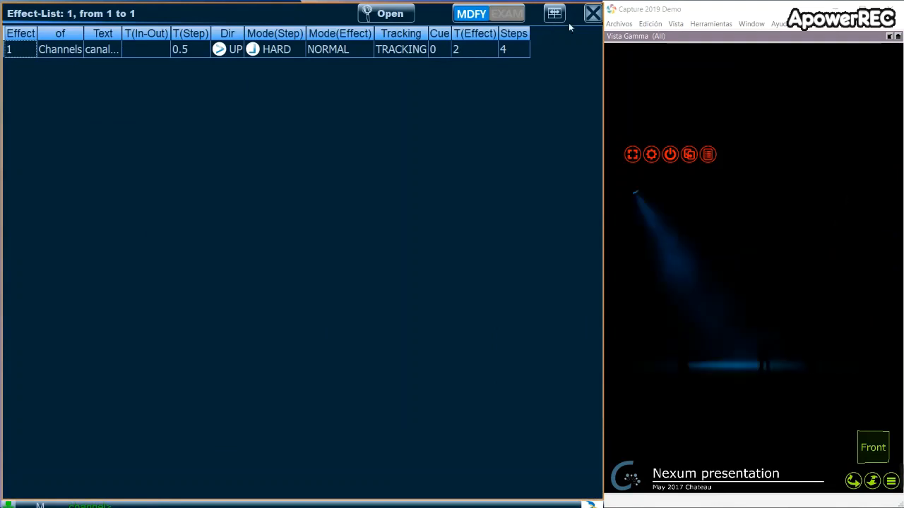
click(593, 13)
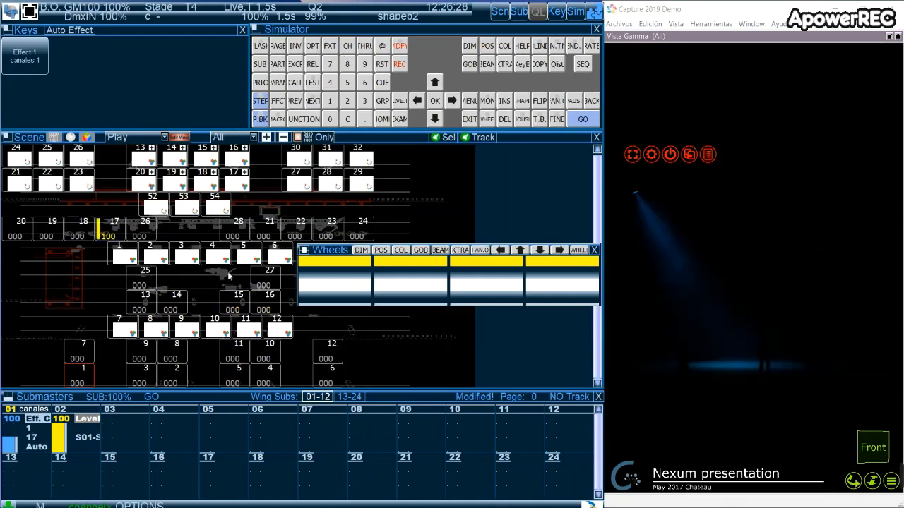
Step: Open the options of the effect running on submaster 01, look through its parameters, and raise the submaster's rate to 192
click(8, 413)
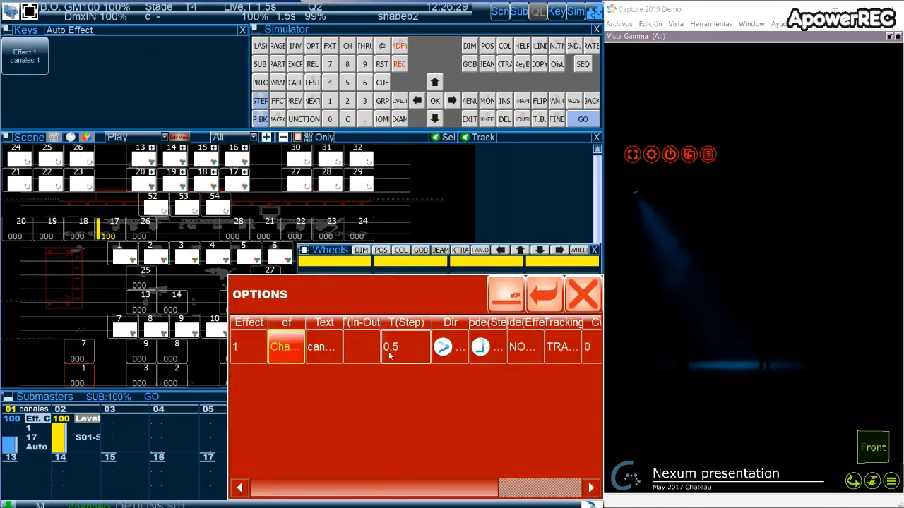
click(530, 489)
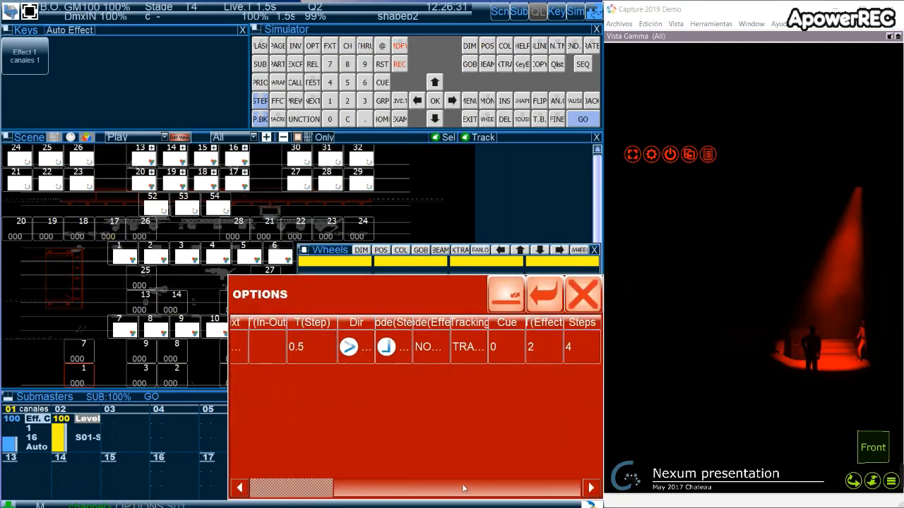
click(398, 493)
click(398, 492)
click(397, 492)
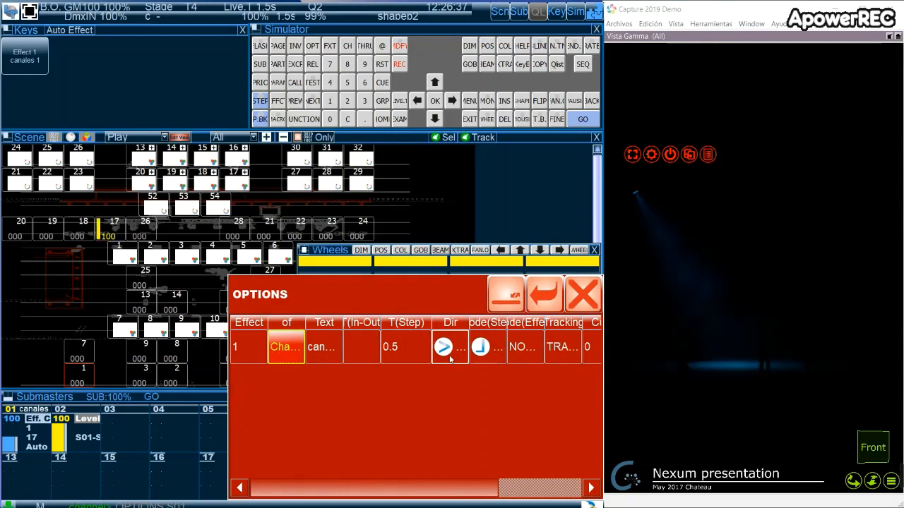
click(12, 443)
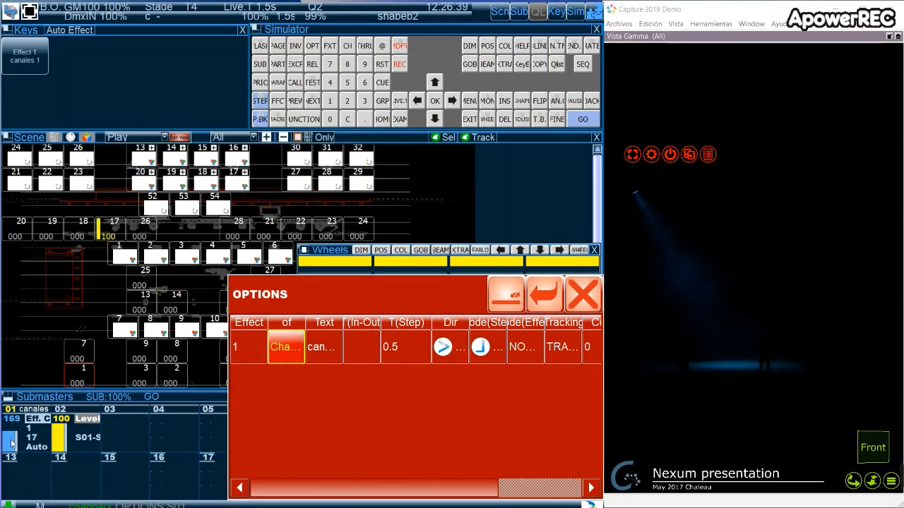
Step: Test the DOWN and CYCLIC directions on the running effect and set the direction back to UP
click(455, 352)
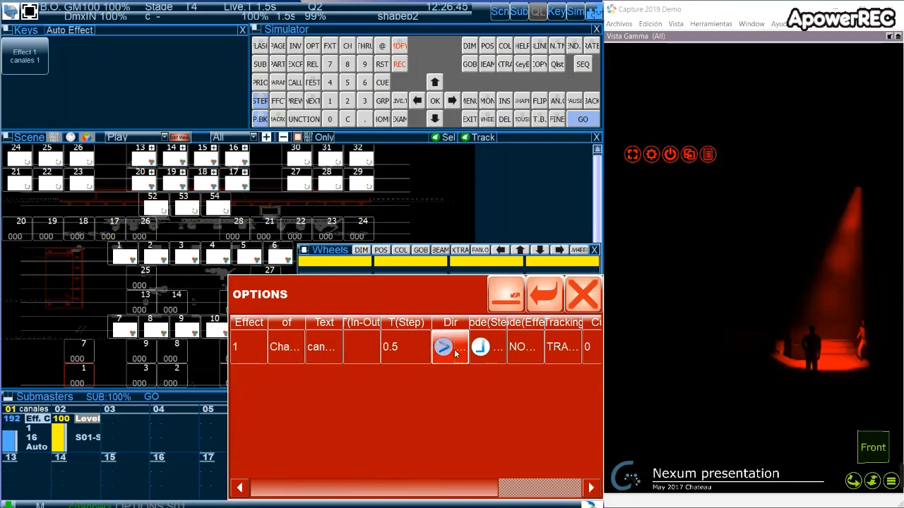
click(455, 351)
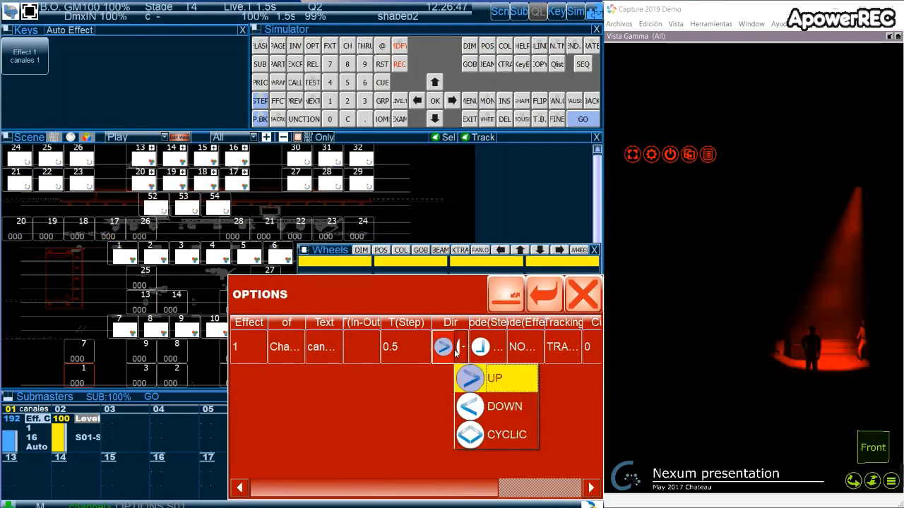
click(480, 407)
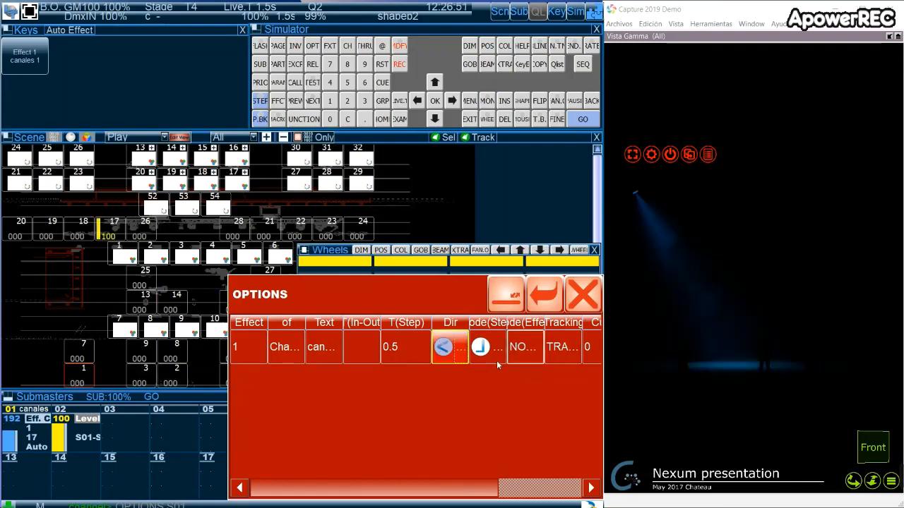
click(457, 362)
click(479, 436)
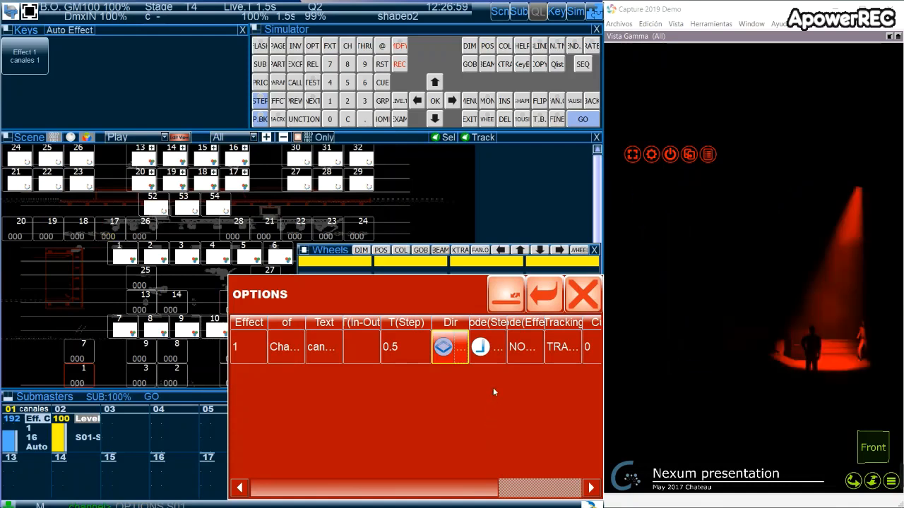
click(459, 348)
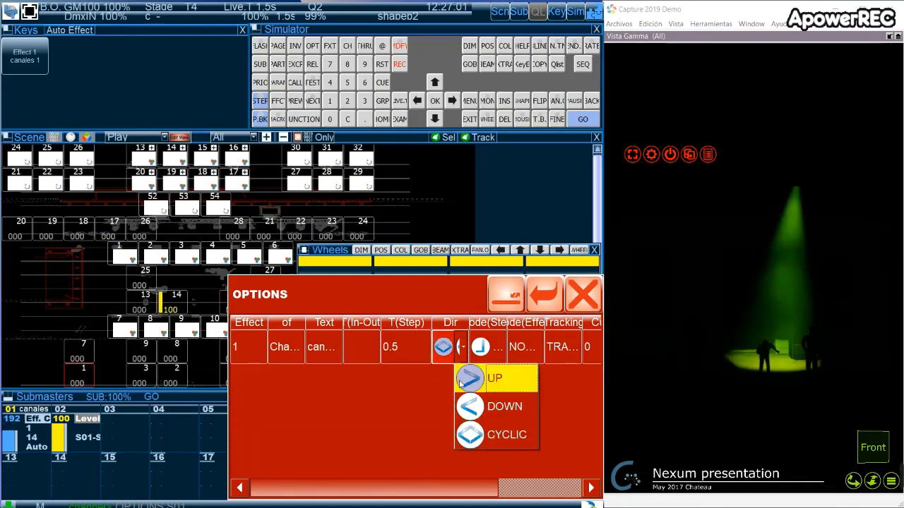
click(460, 382)
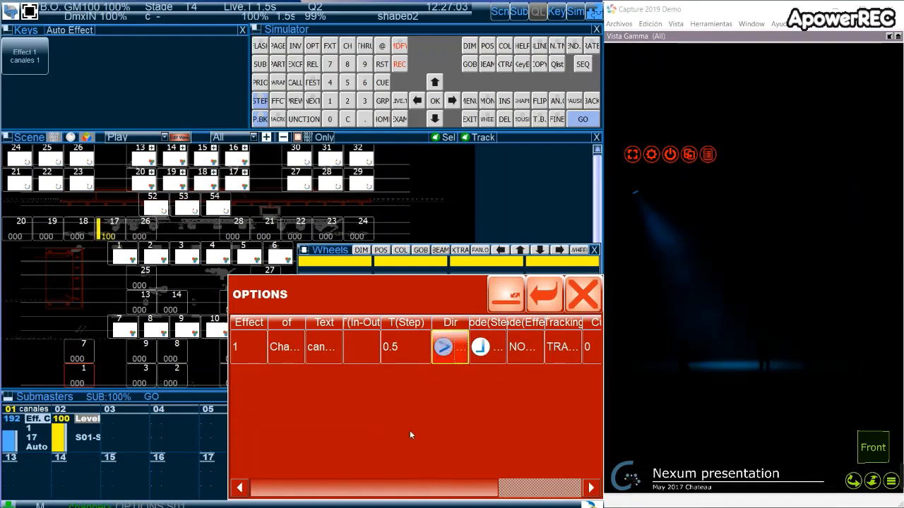
Step: Try the SOFT DOWN and SOFT UP/DOWN step modes on the running effect
click(482, 349)
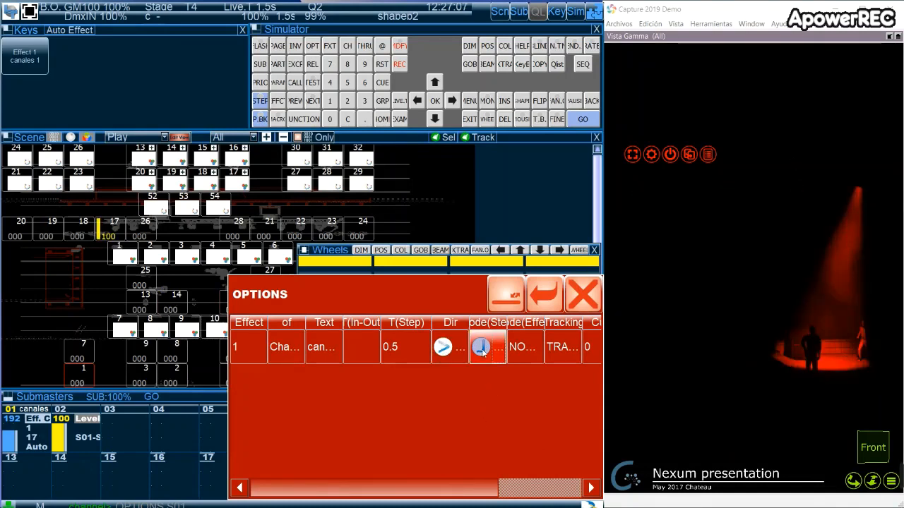
click(483, 349)
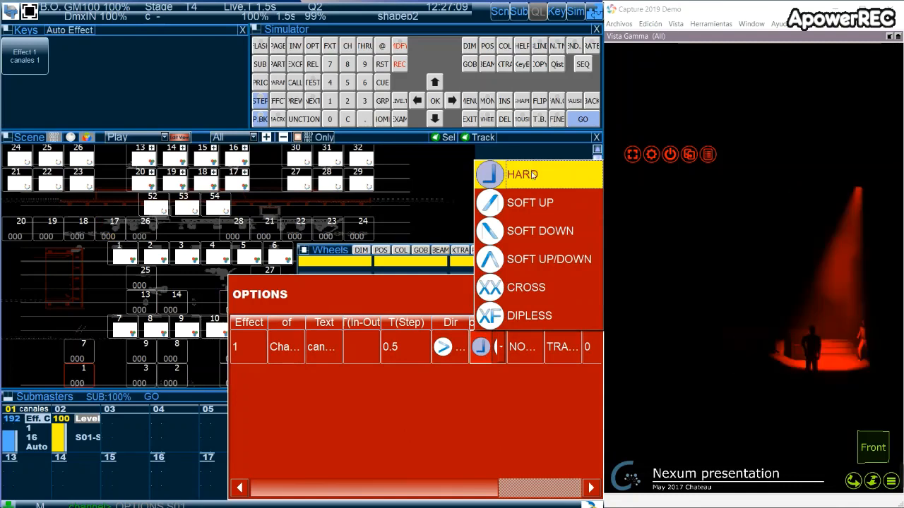
click(531, 174)
click(482, 347)
click(540, 230)
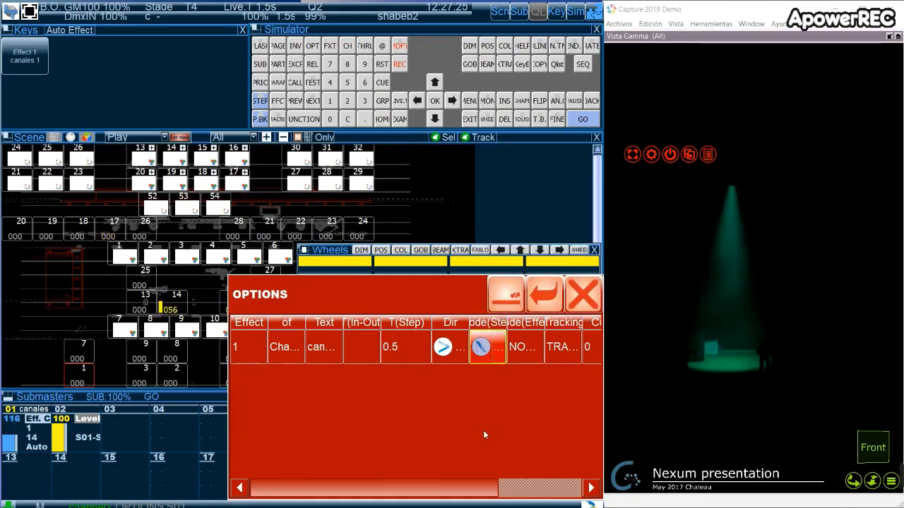
click(483, 356)
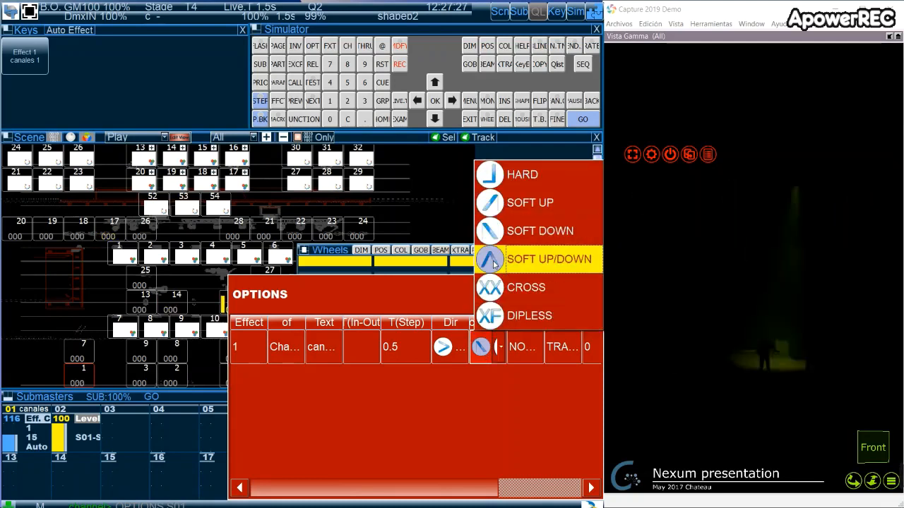
click(494, 259)
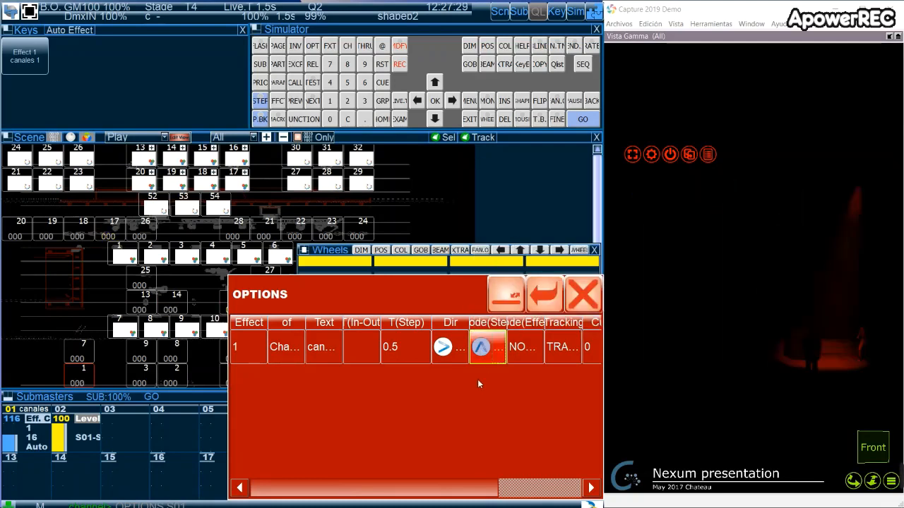
Step: Test the CROSS and DIPLESS step modes on the effect and return the step mode to HARD
click(485, 360)
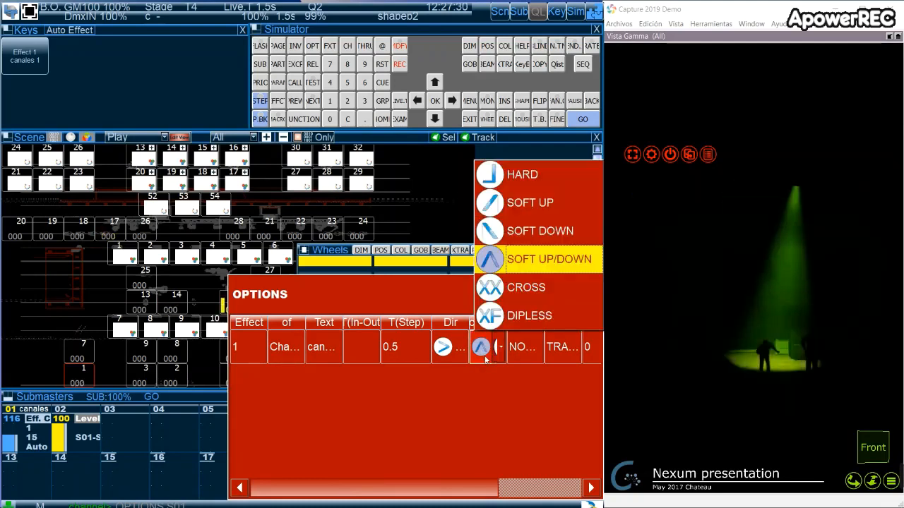
click(495, 287)
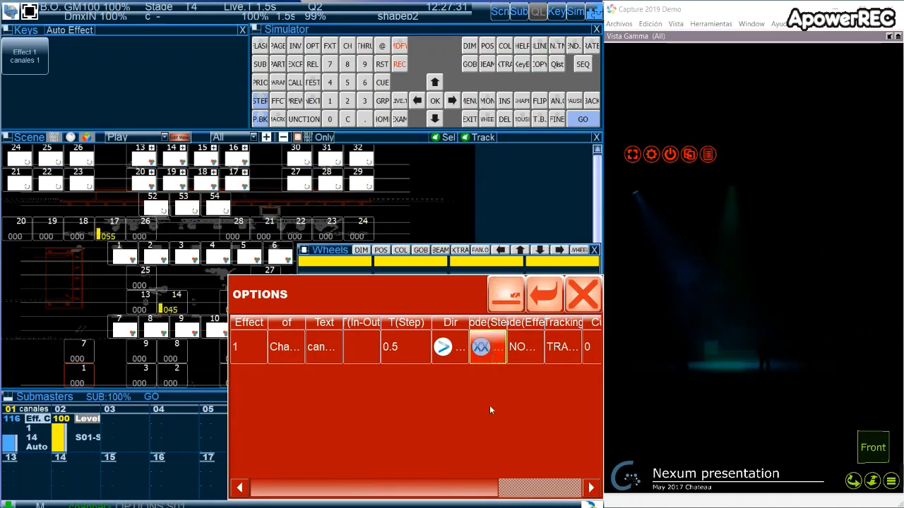
click(489, 363)
click(496, 358)
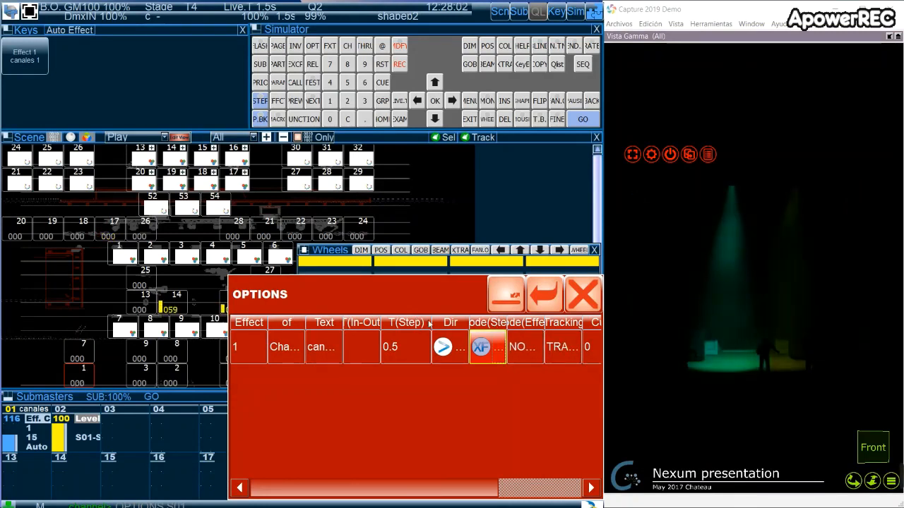
drag(429, 324, 413, 323)
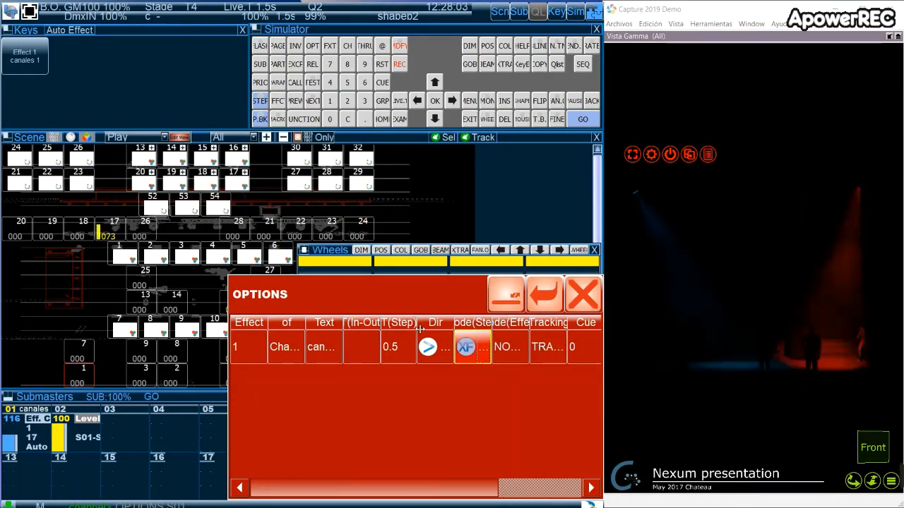
click(472, 357)
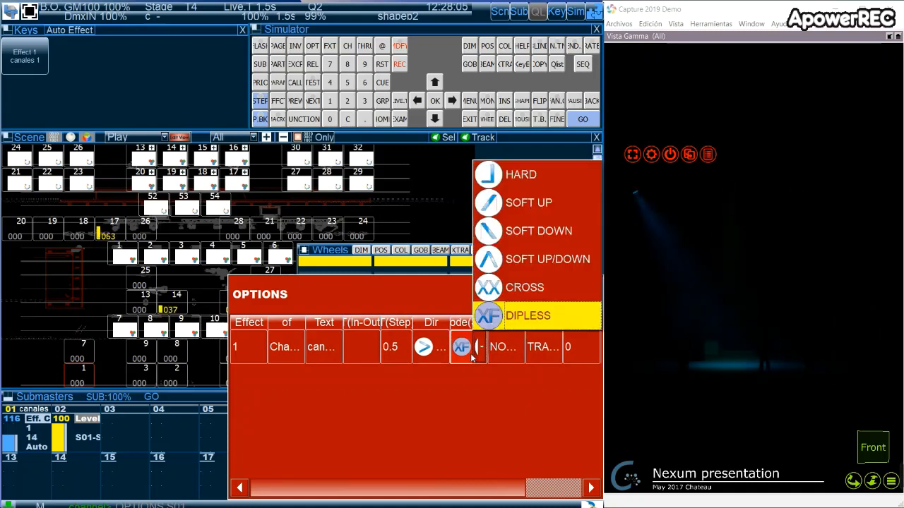
click(521, 188)
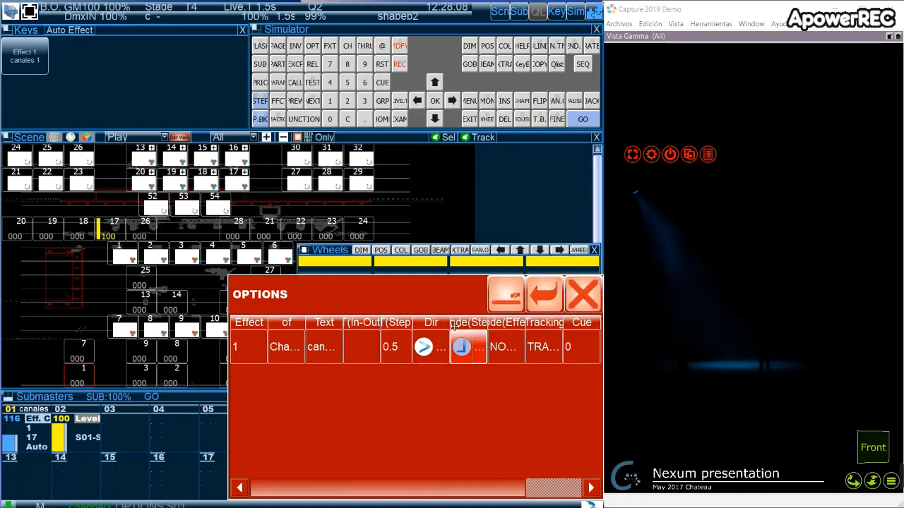
Step: Widen the Mode(Effect) column in the options and try the INVERT effect mode
drag(450, 324, 438, 324)
drag(514, 324, 553, 327)
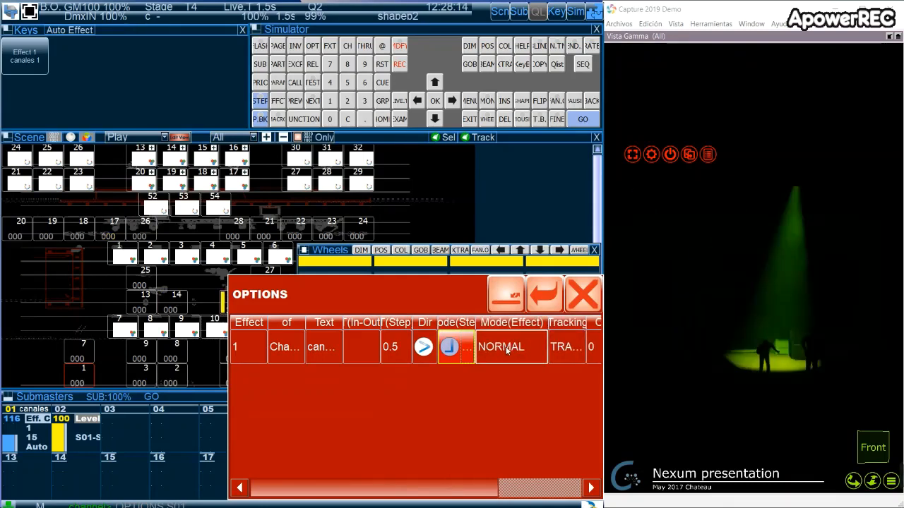
click(506, 351)
click(521, 180)
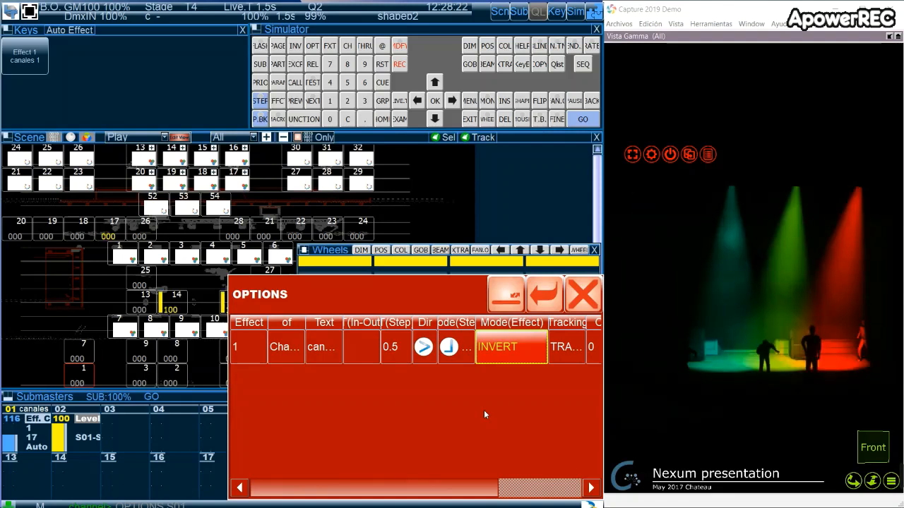
Step: Set the effect mode to BUILD+ and close the effect's options
click(508, 355)
click(505, 201)
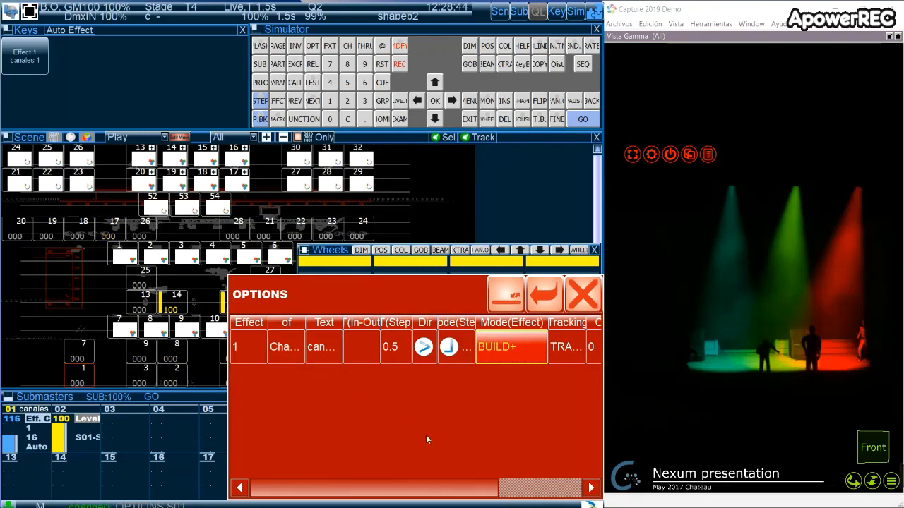
click(503, 351)
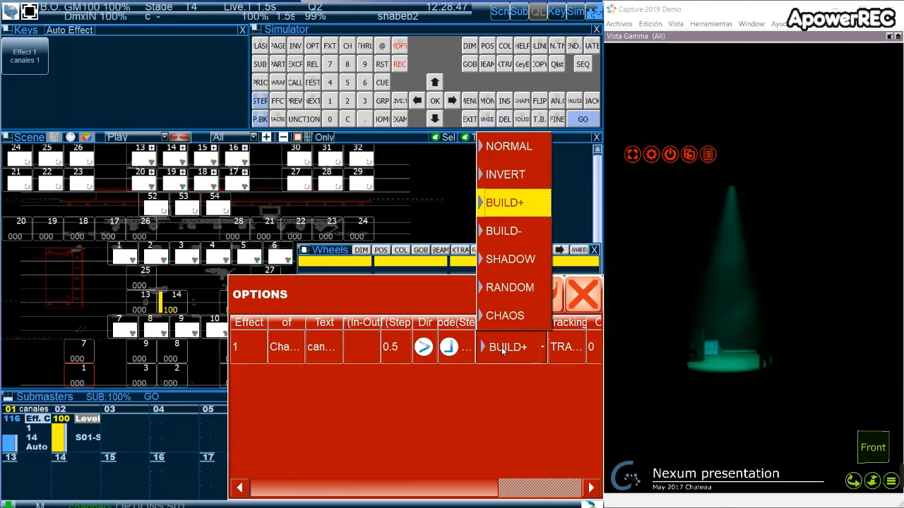
click(520, 204)
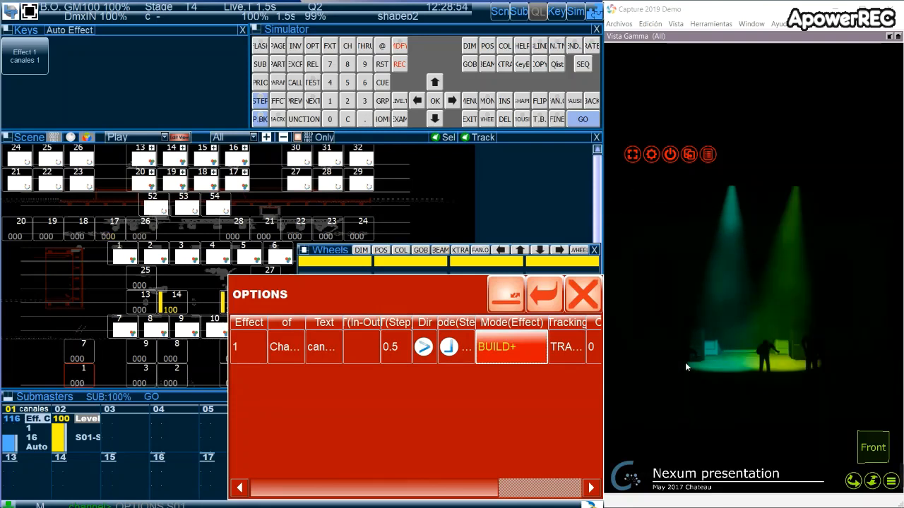
click(582, 295)
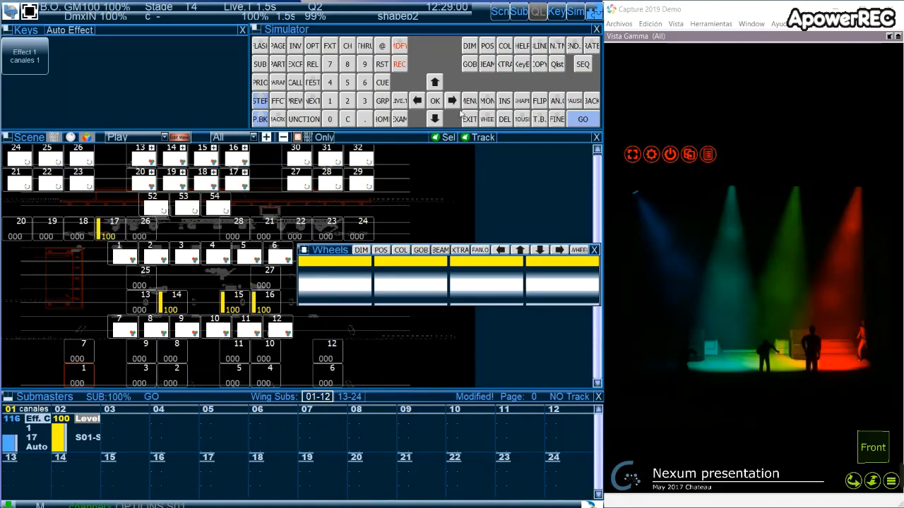
Step: Open the effect on submaster 01 for modification and delete its channel 17 step
click(399, 46)
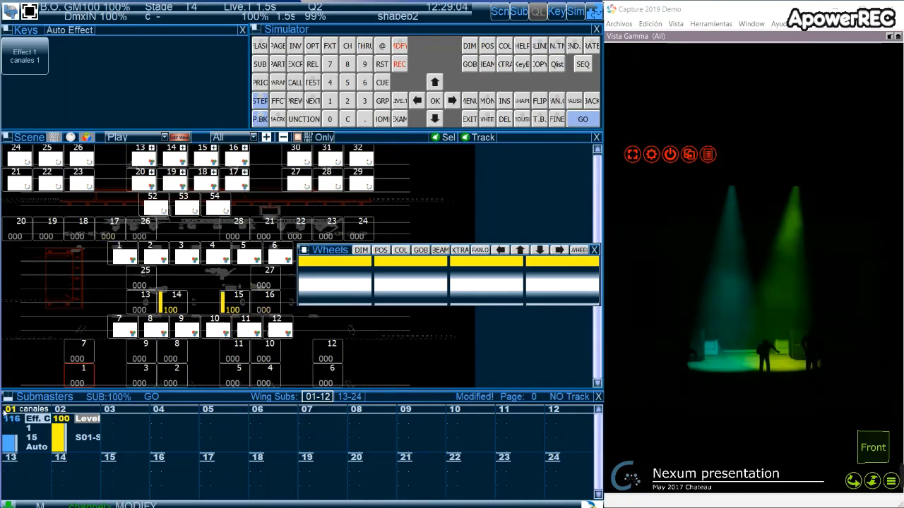
click(8, 415)
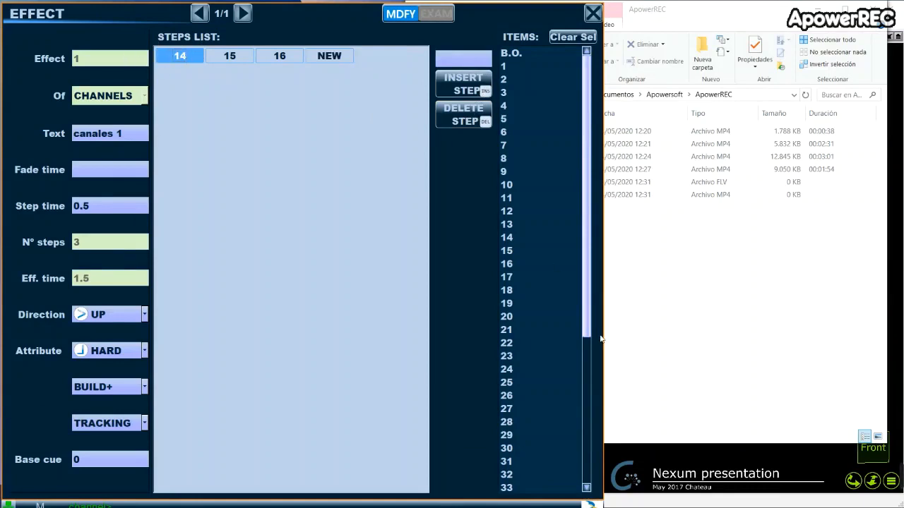
Step: Insert a channel 13 step and a B.O. step at the start of the effect, close its editor and show the Capture view
click(526, 226)
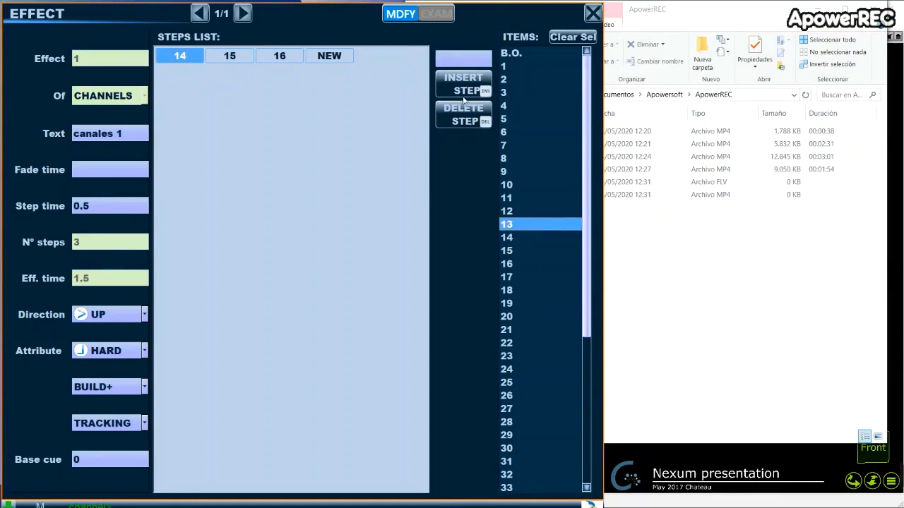
click(462, 92)
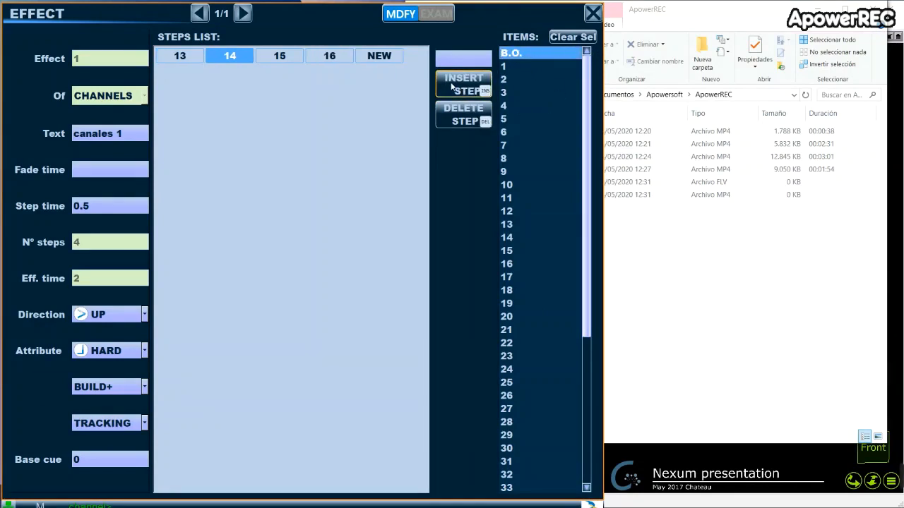
click(452, 86)
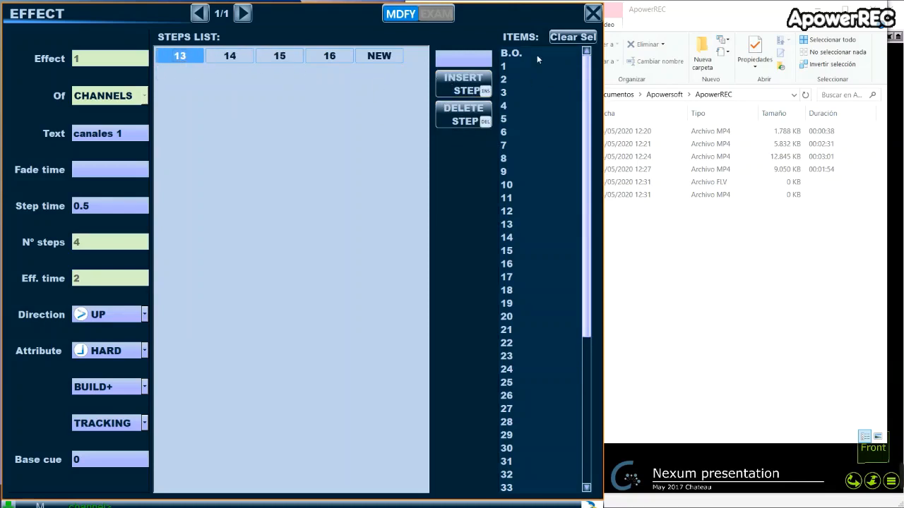
click(461, 84)
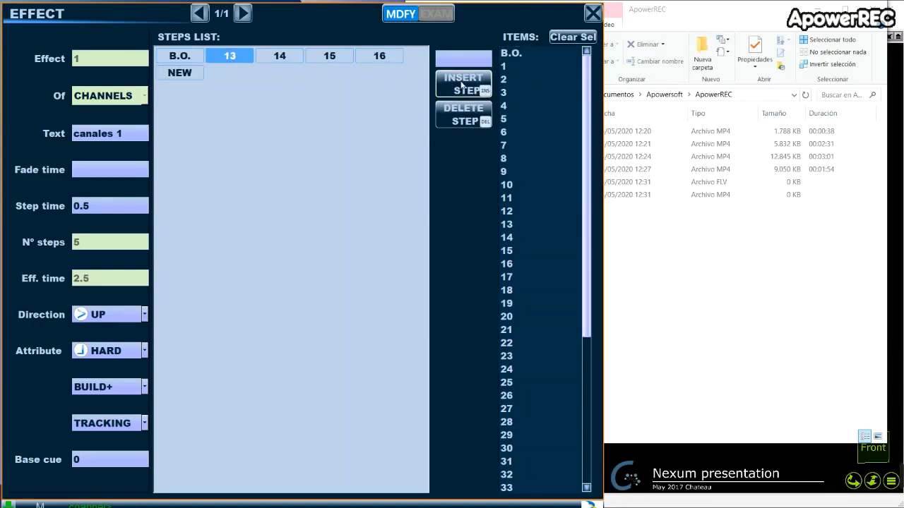
click(593, 12)
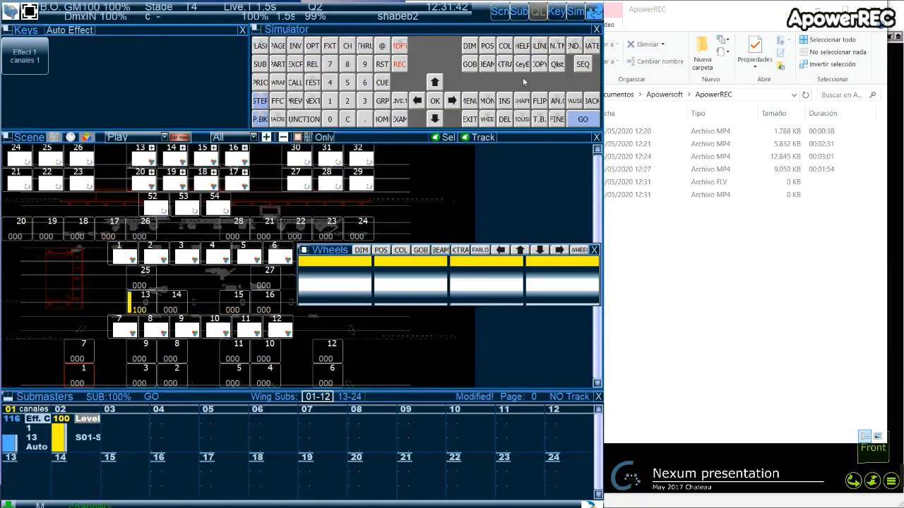
click(836, 481)
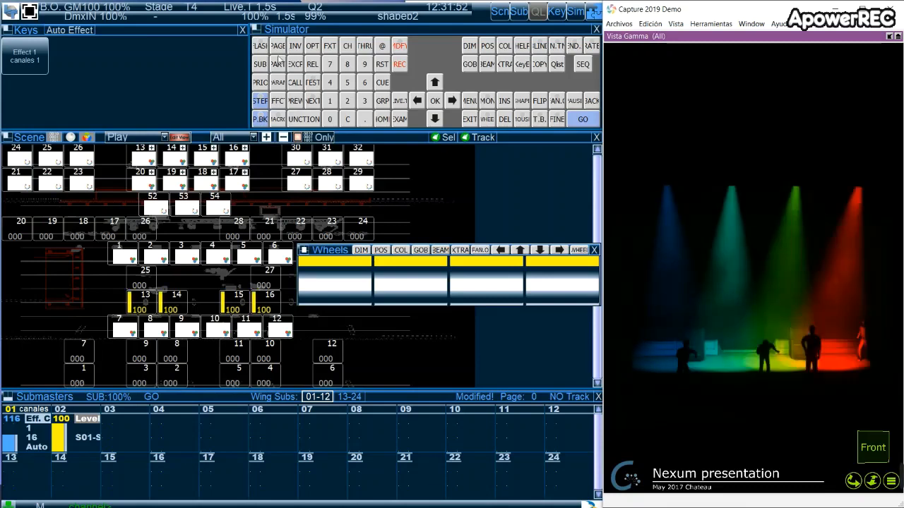
Step: Try the BUILD- and SHADOW effect modes in the options of submaster 01
click(9, 410)
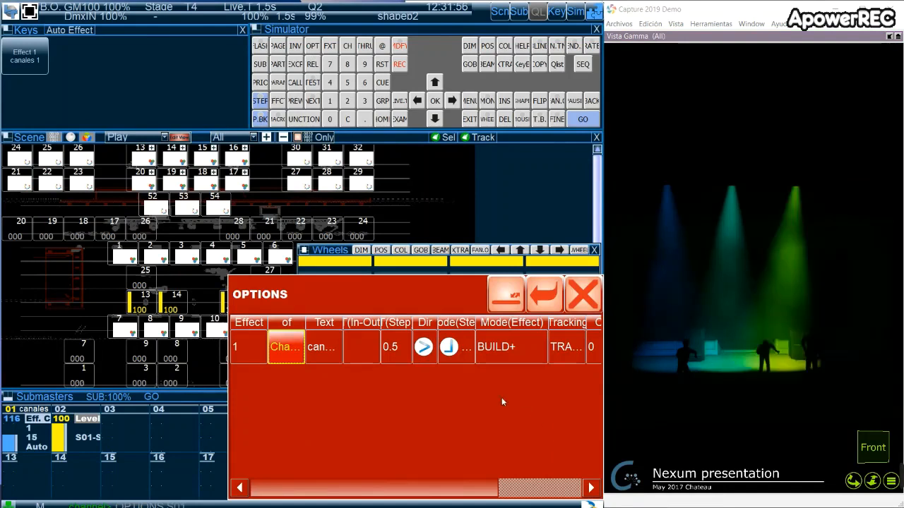
click(521, 347)
click(521, 347)
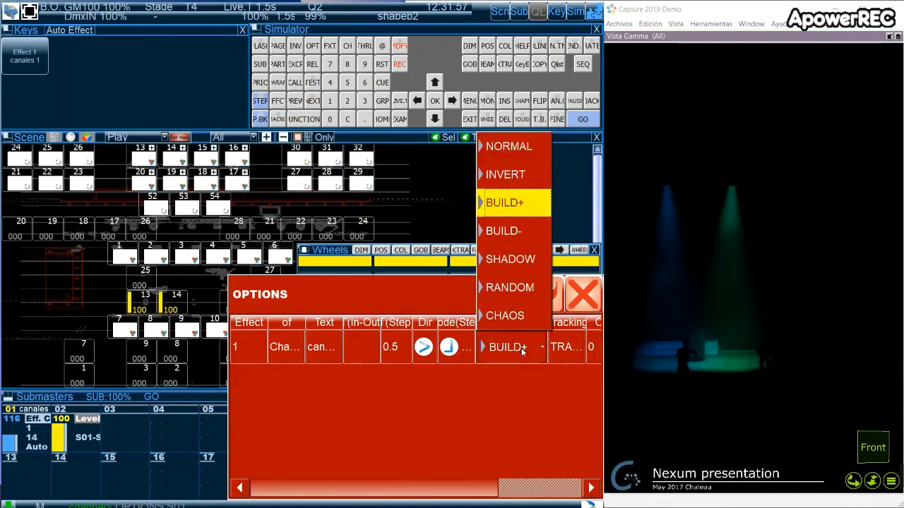
click(536, 234)
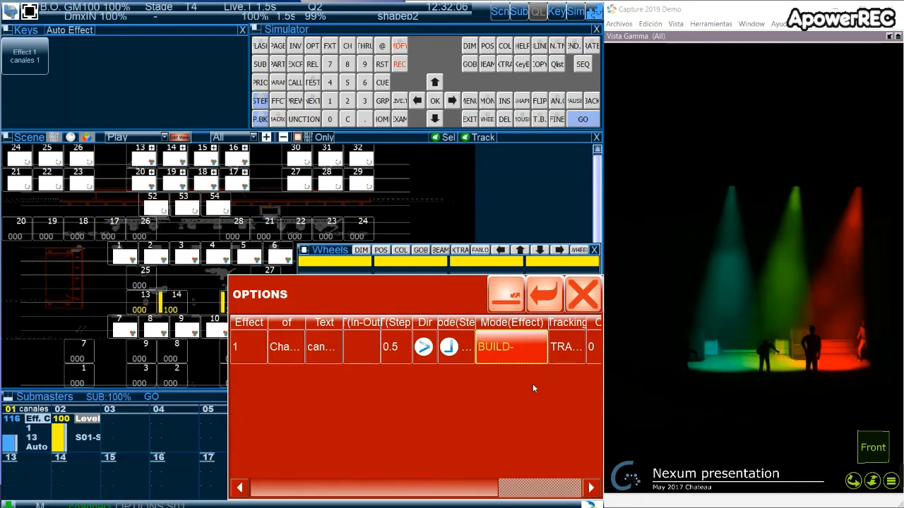
click(513, 350)
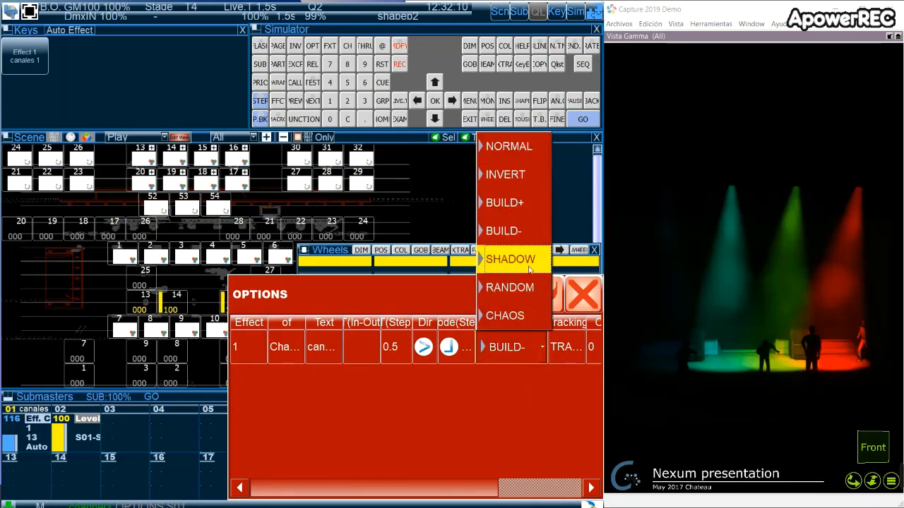
click(530, 269)
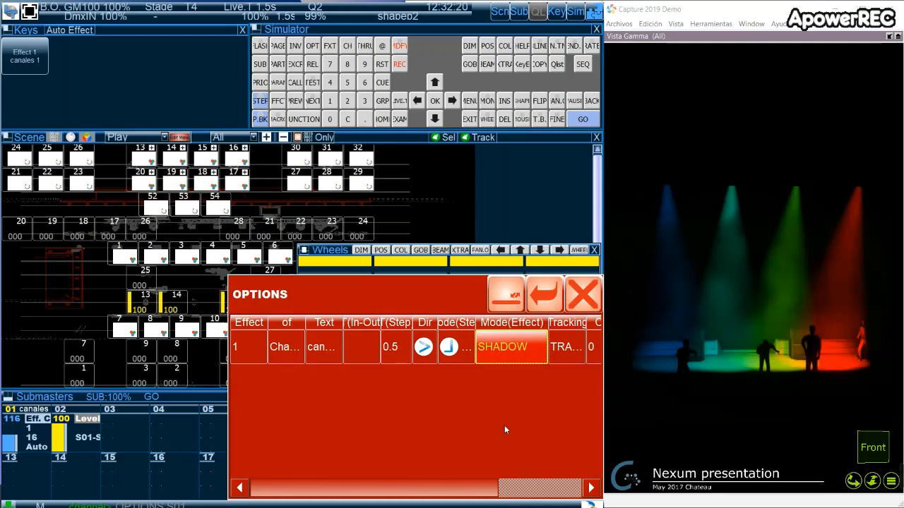
Step: Reverse the effect's direction and set its step mode to SOFT UP
click(421, 353)
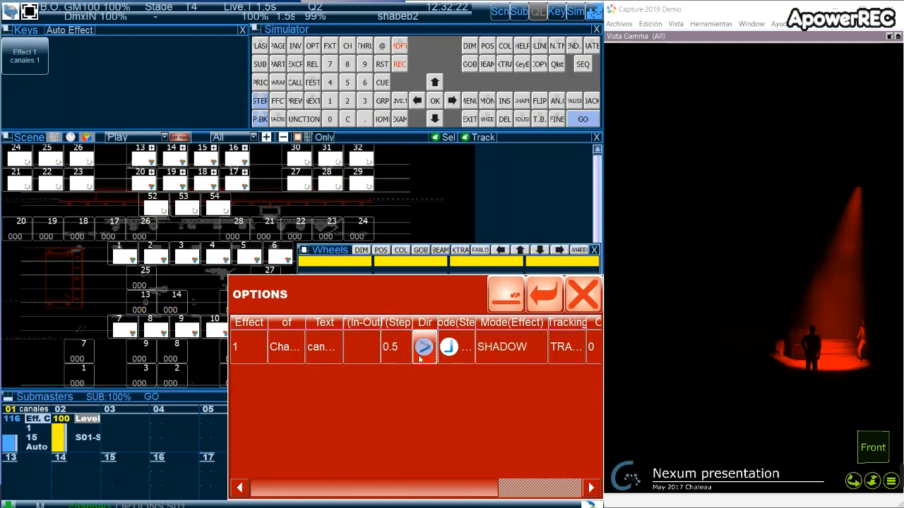
click(422, 350)
click(466, 404)
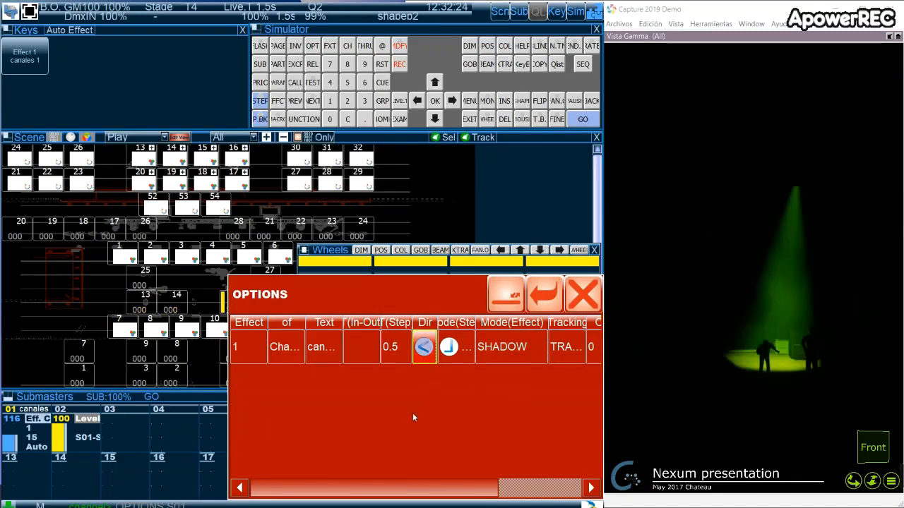
click(457, 353)
click(455, 346)
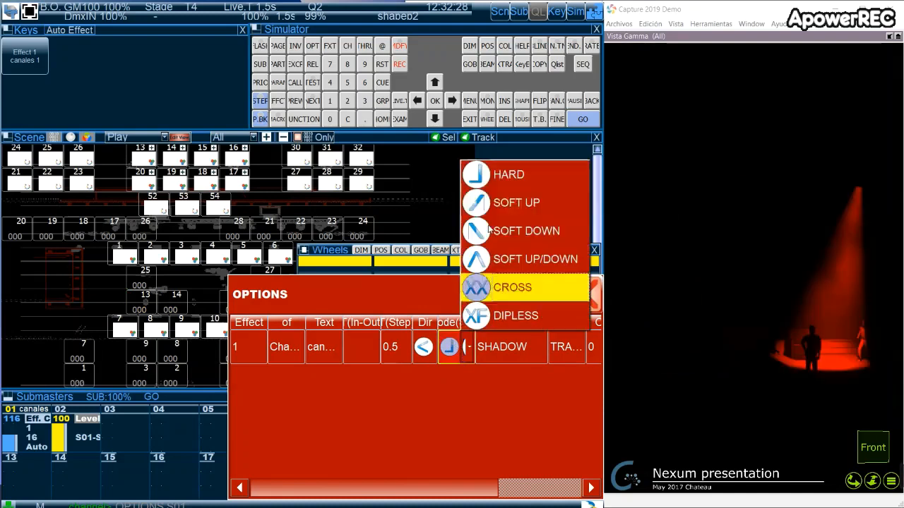
click(526, 205)
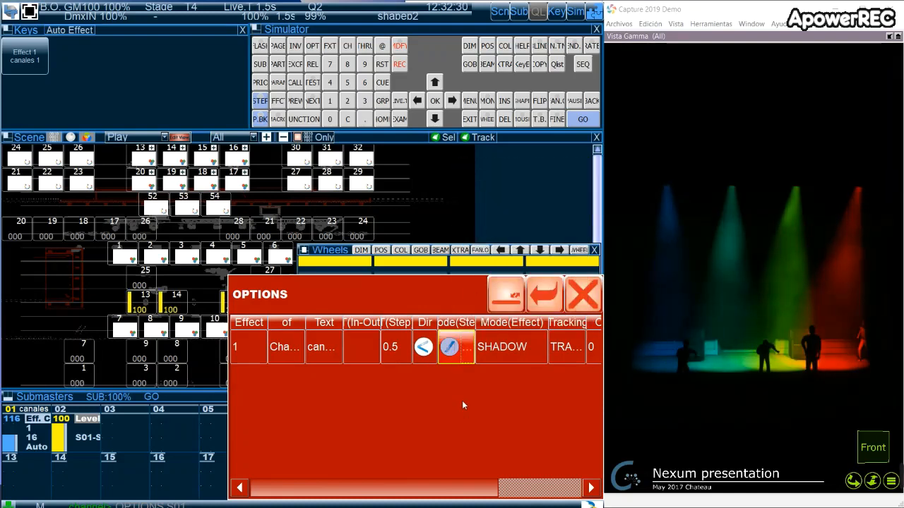
Step: Try the RANDOM and CHAOS effect modes on the running effect
click(510, 349)
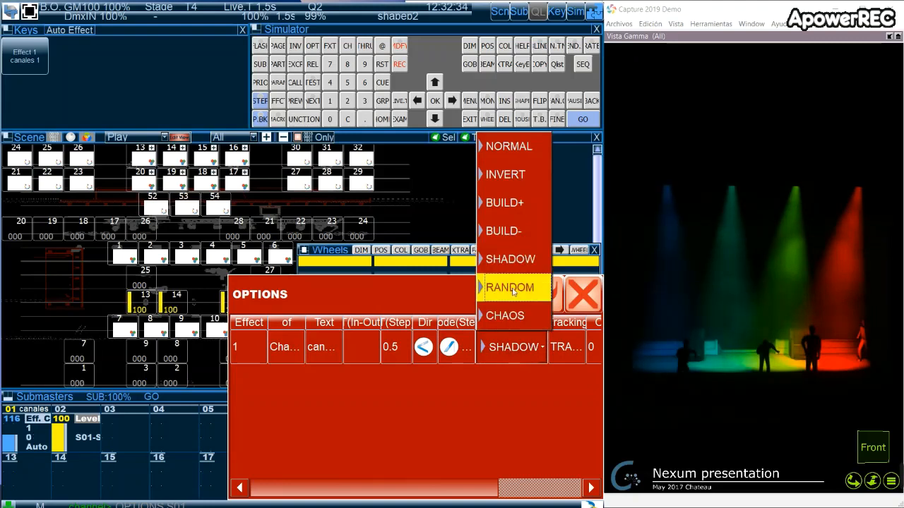
click(513, 289)
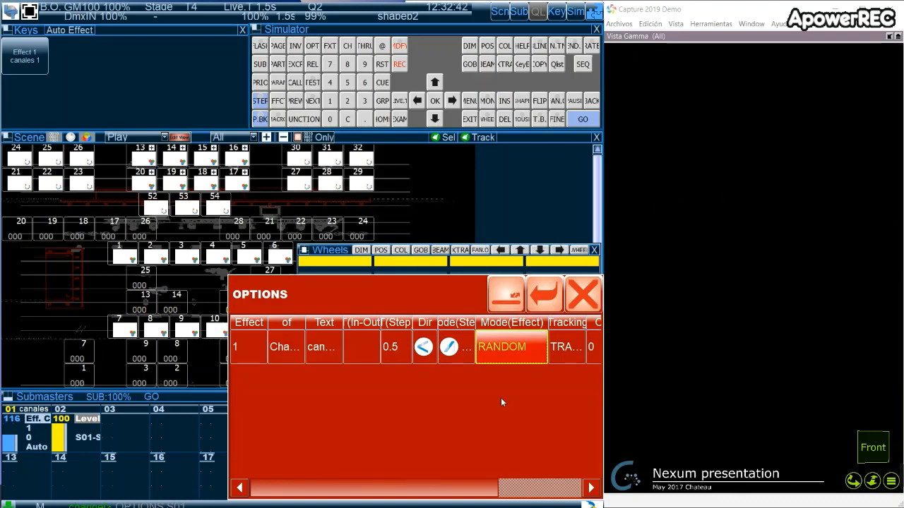
click(509, 348)
click(507, 313)
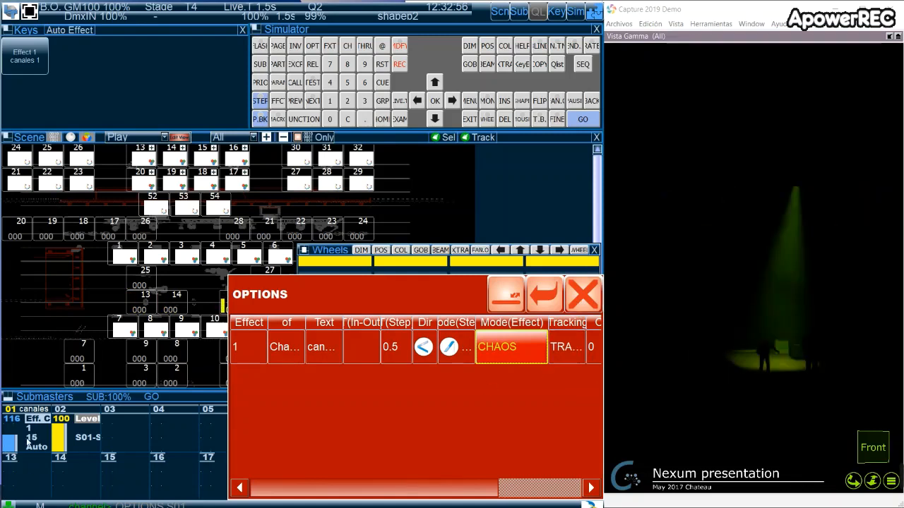
Step: Review the effect's Tracking, Cue, effect time and Steps settings, and close the options
click(573, 359)
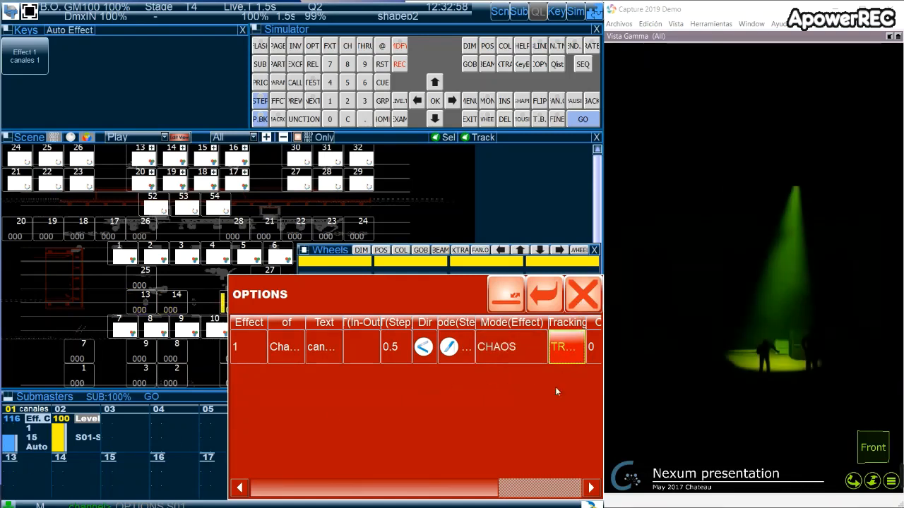
drag(457, 490, 538, 493)
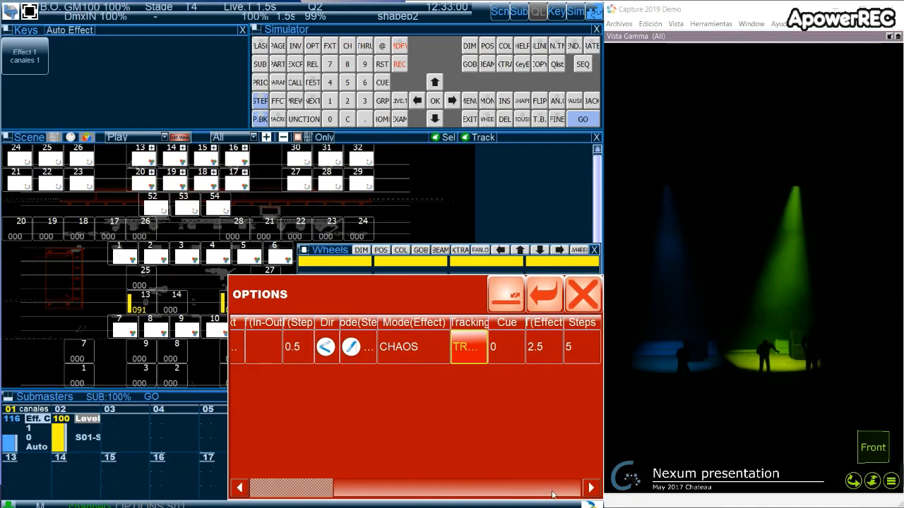
click(508, 347)
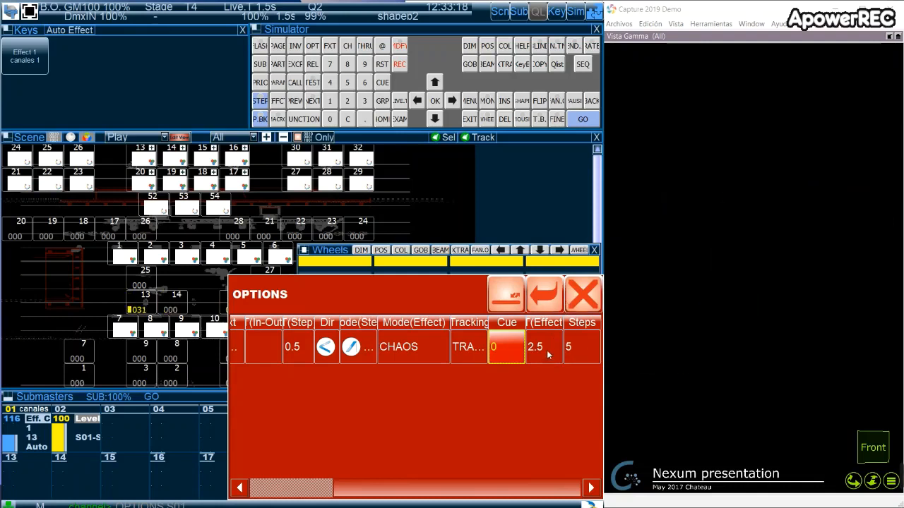
click(451, 483)
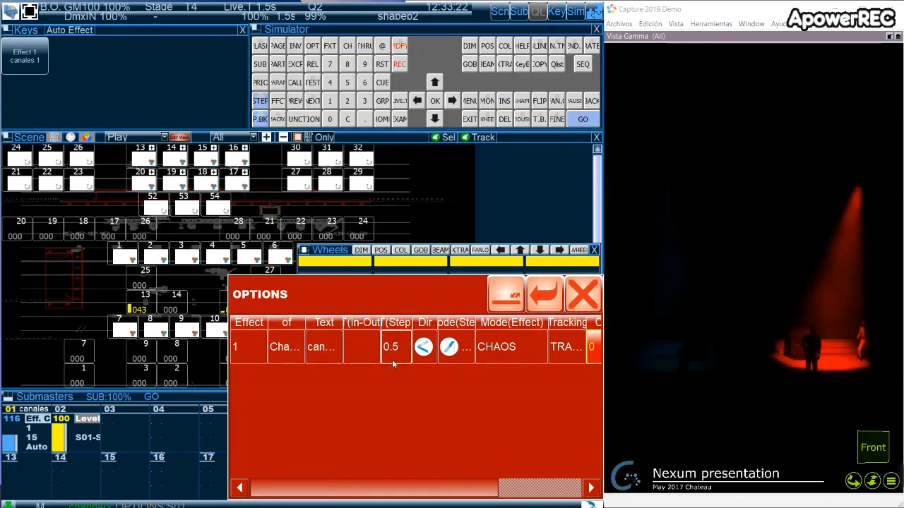
click(581, 295)
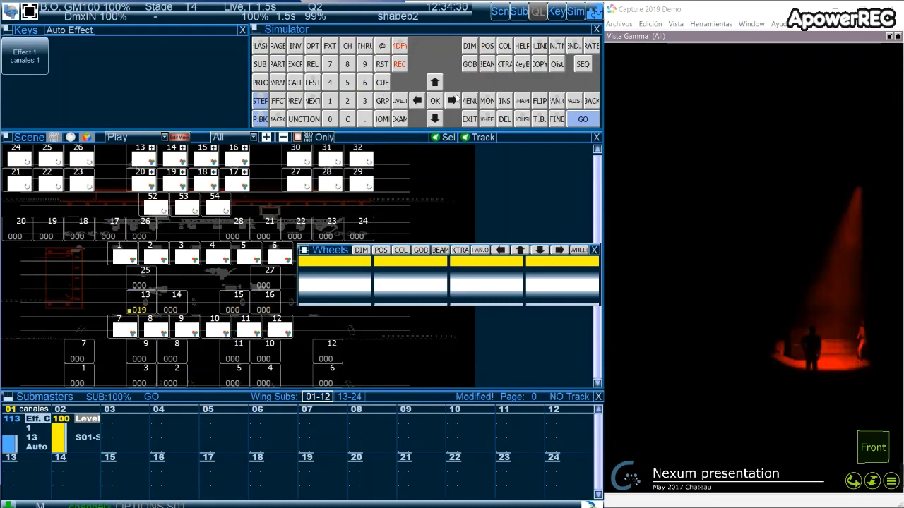
Step: Set the effect mode of submaster 01's effect to NORMAL and close its options
click(8, 417)
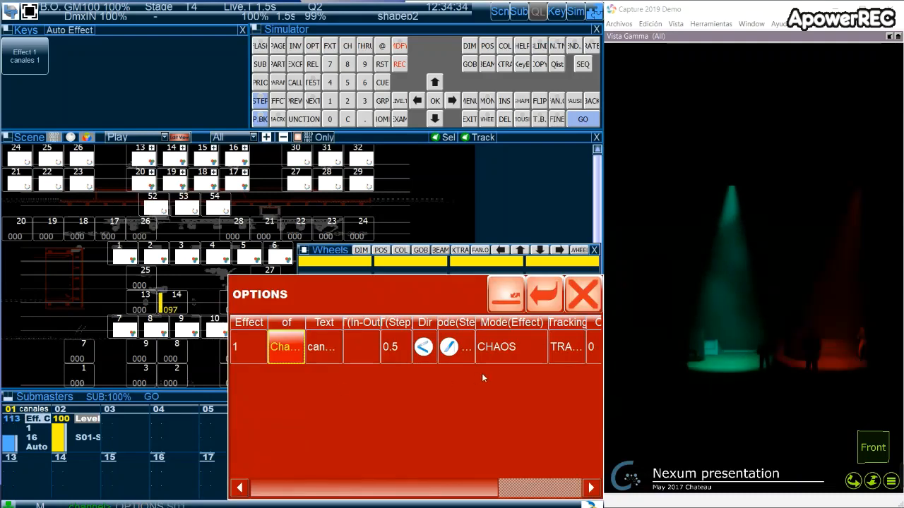
click(525, 348)
click(521, 347)
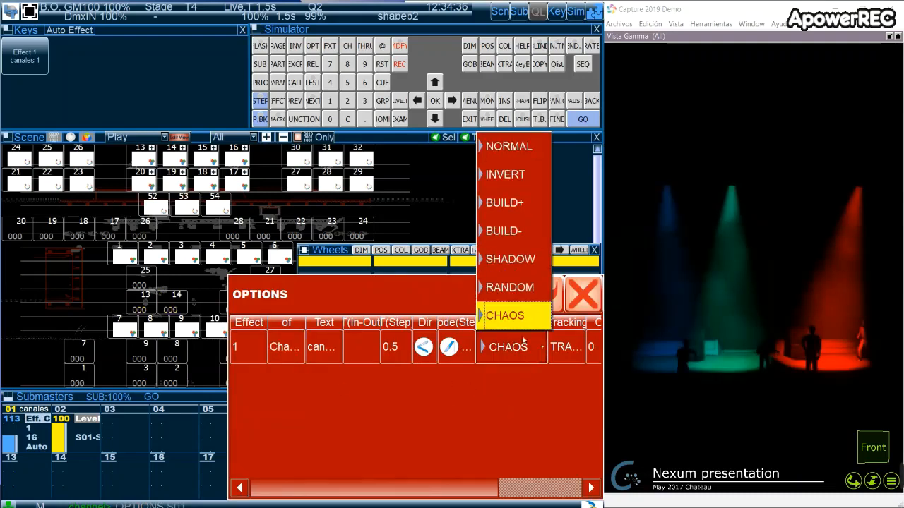
click(515, 147)
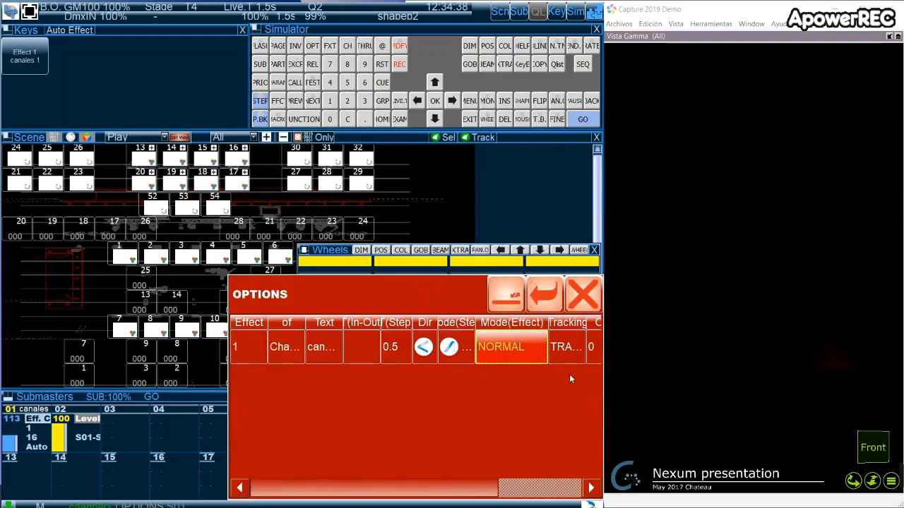
click(584, 296)
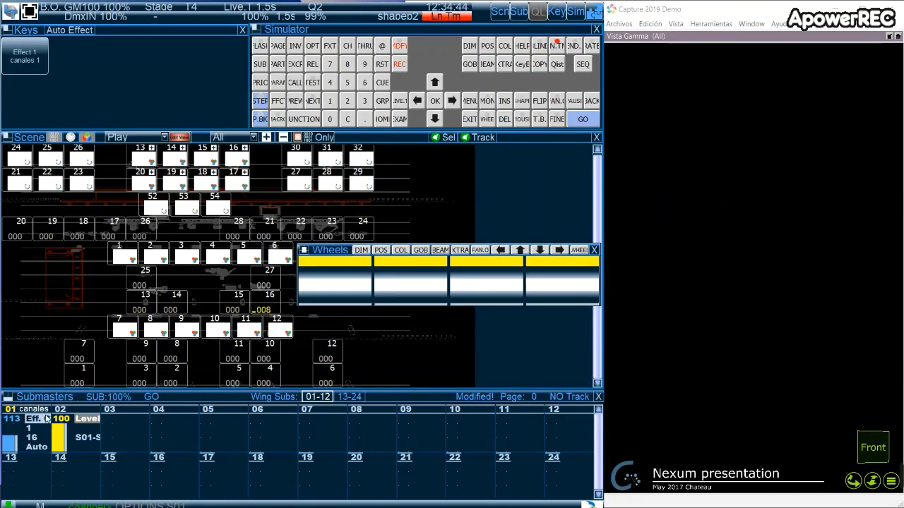
Step: Tap in a new step time for the effect on submaster 01 using Learn Time
click(12, 445)
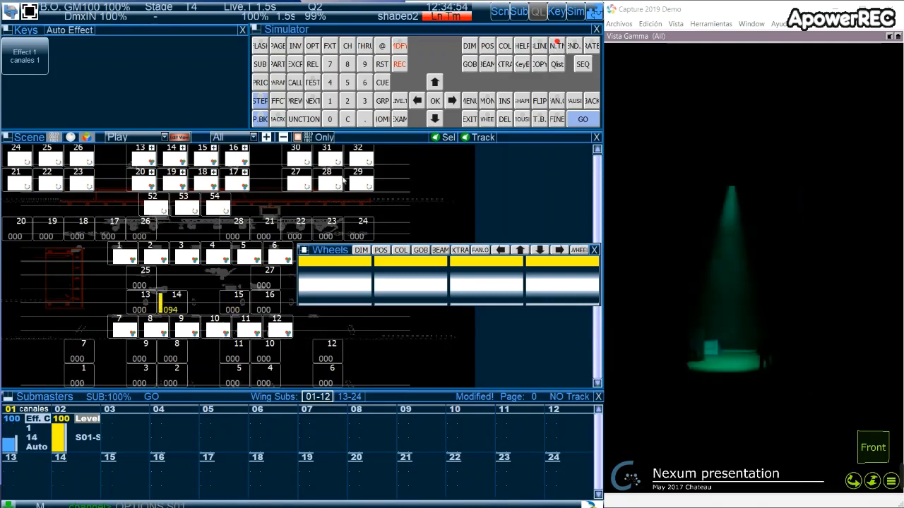
click(13, 445)
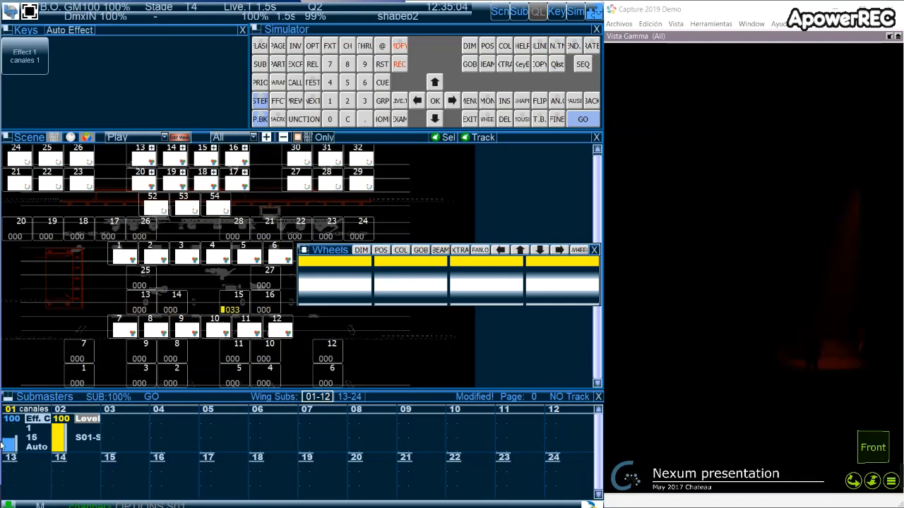
click(55, 439)
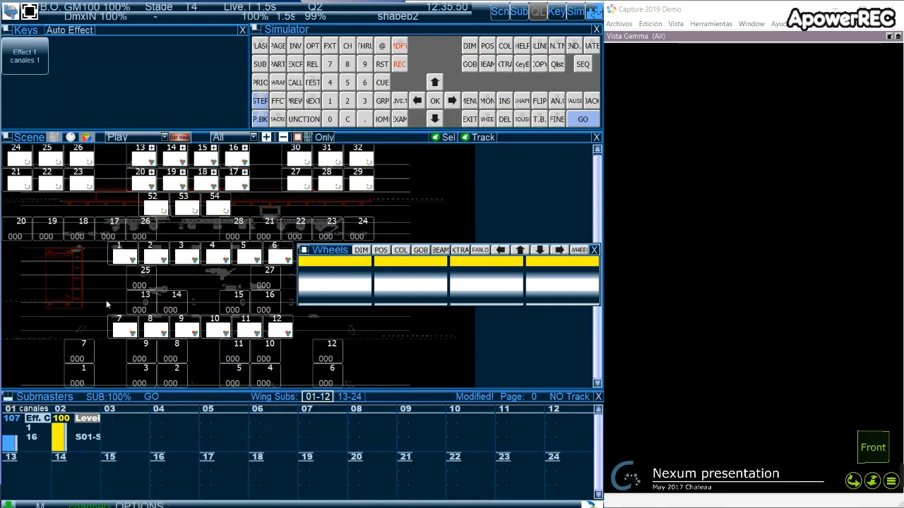
Step: Set the effect's In-Out fade time to 5, close the options and play the effect from submaster 01
click(11, 412)
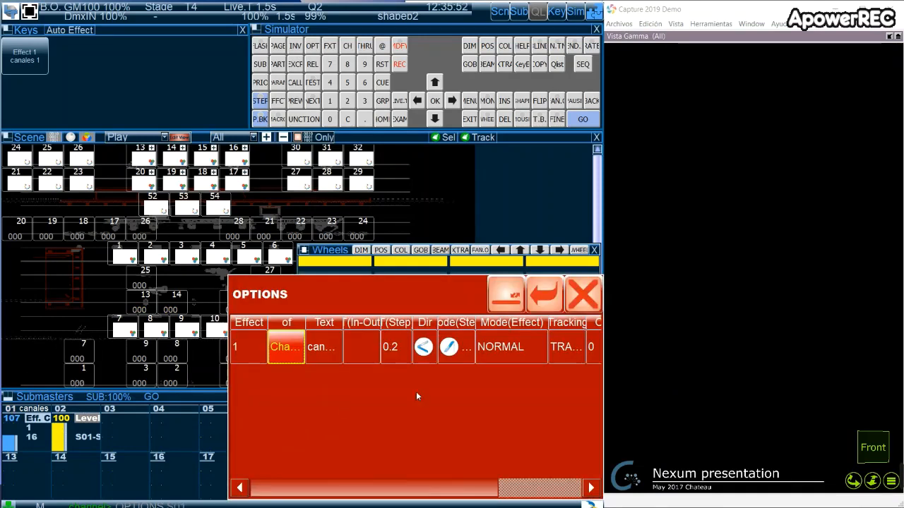
click(360, 344)
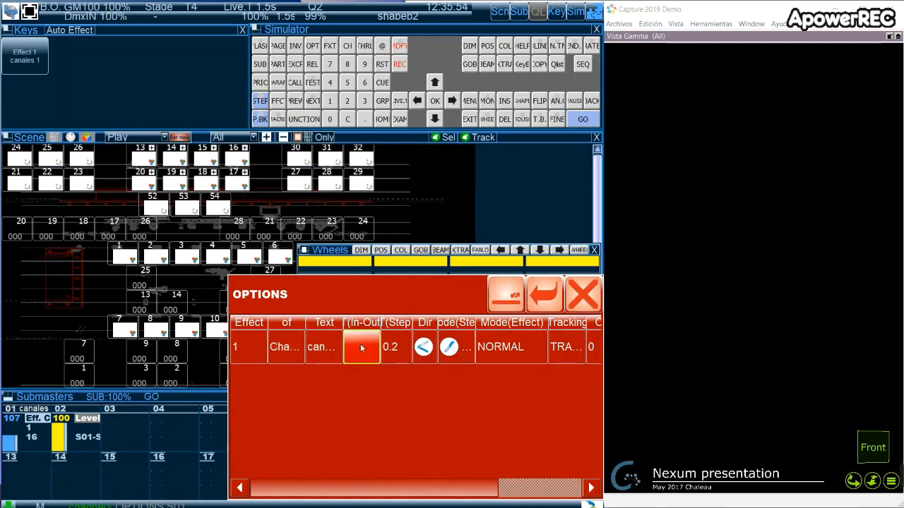
text(5)
click(392, 357)
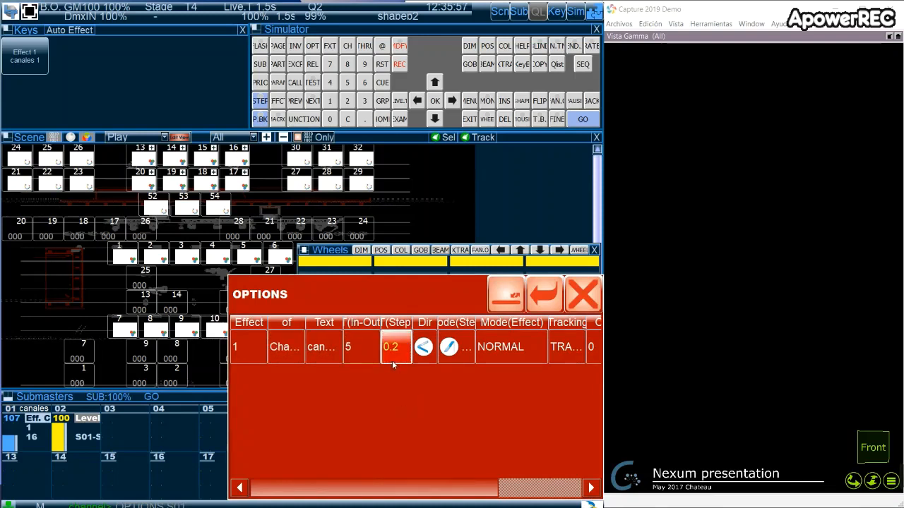
click(583, 302)
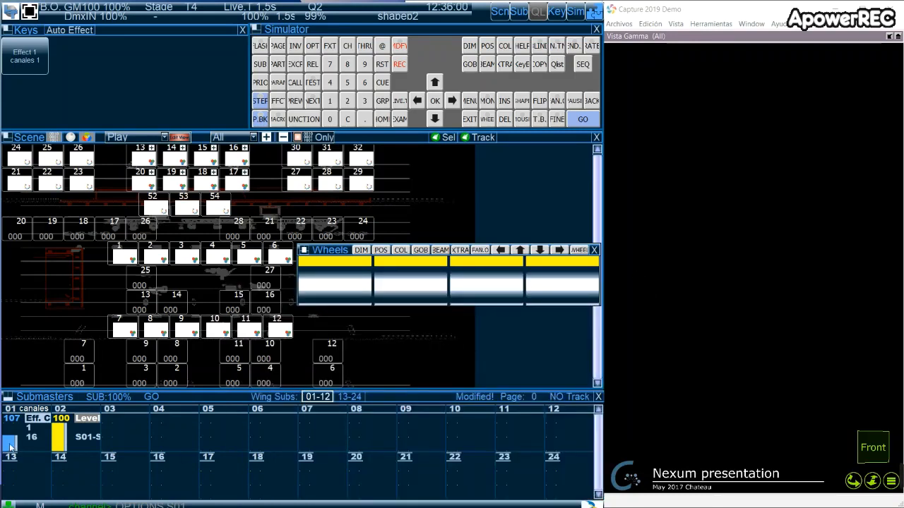
click(9, 447)
click(9, 440)
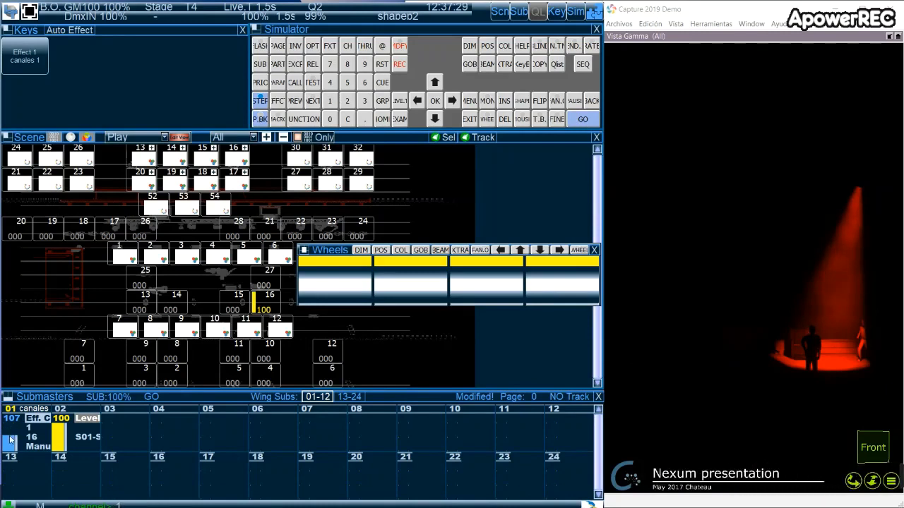
Step: Step the effect on submaster 01 manually, applying the numbers 4 and 2 to the submaster in turn
drag(10, 439, 25, 455)
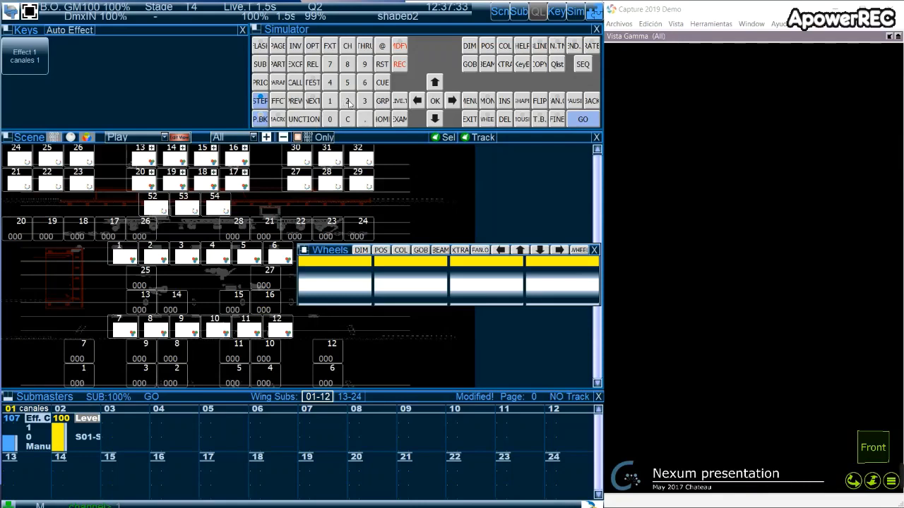
click(329, 84)
drag(7, 442, 7, 435)
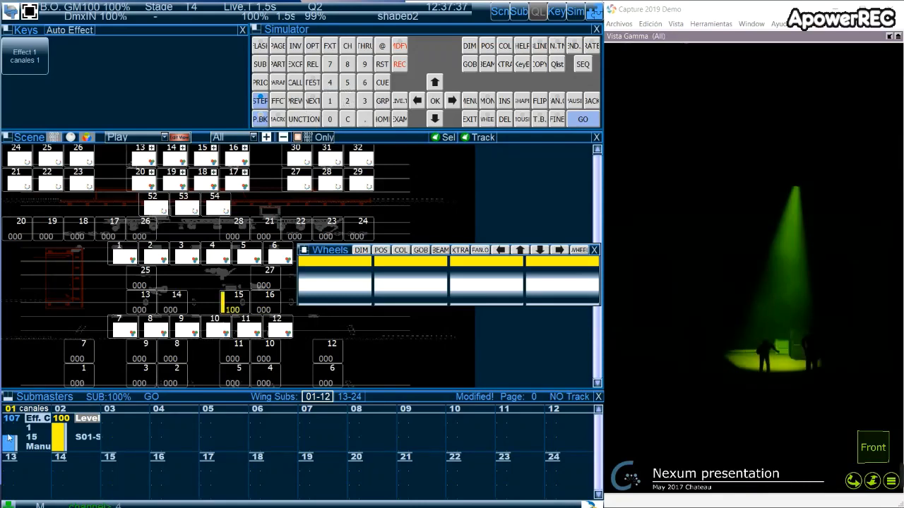
click(347, 101)
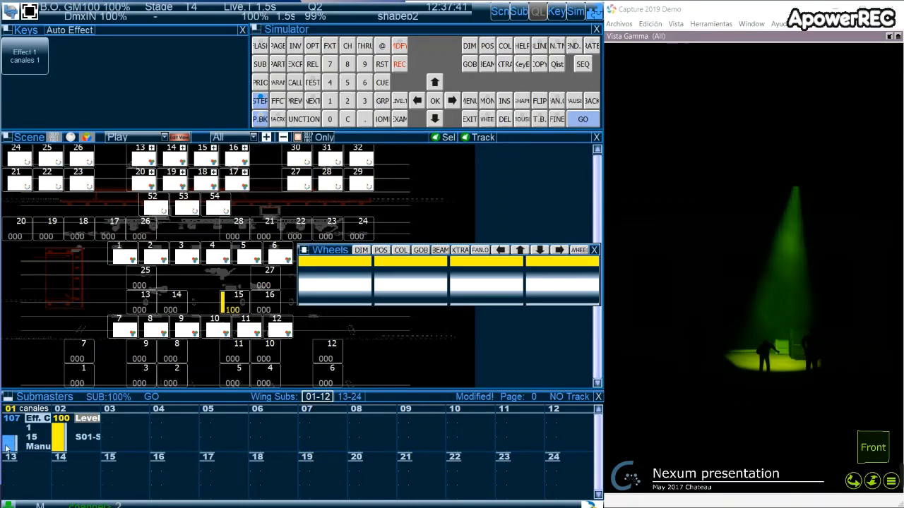
drag(7, 449, 7, 442)
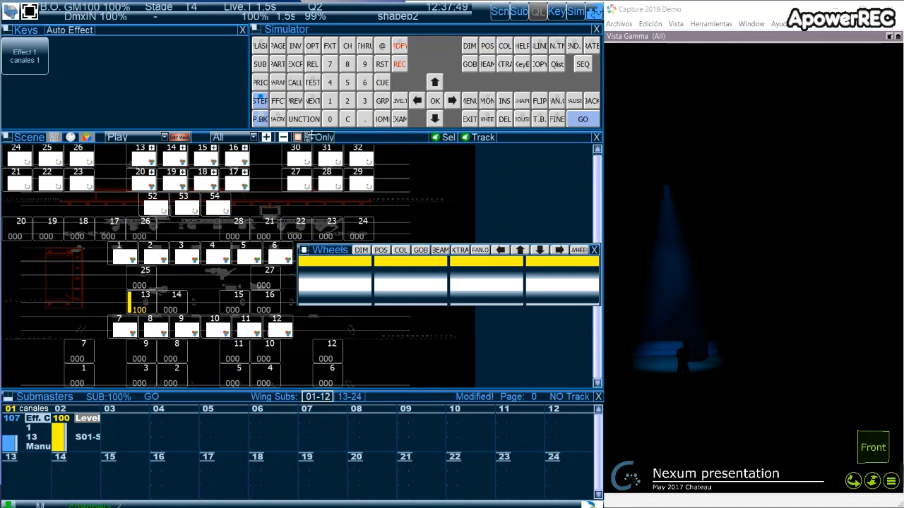
Step: Toggle the effect on submaster 01 between automatic and manual stepping, and stop it
click(260, 106)
click(6, 455)
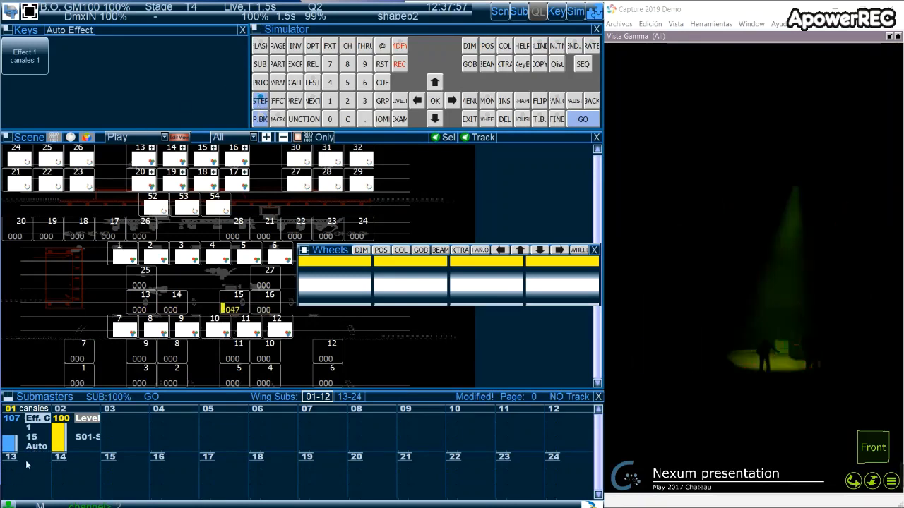
click(7, 445)
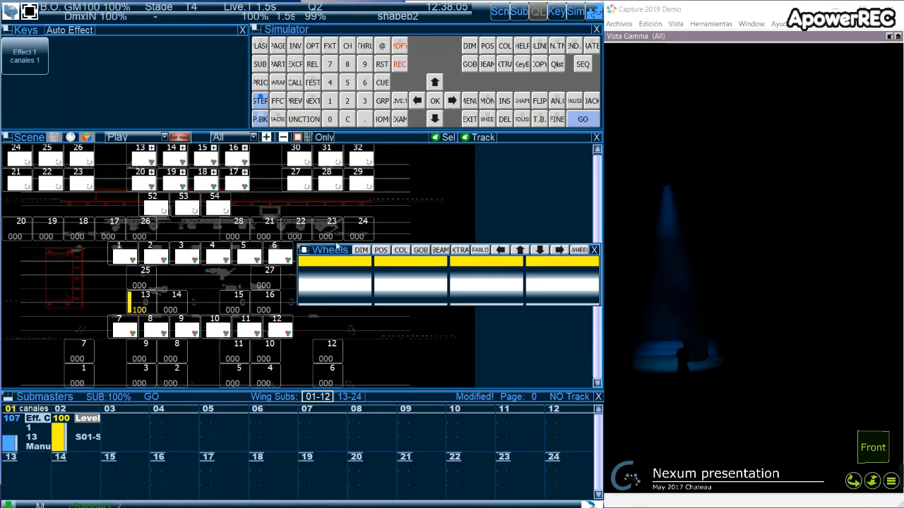
click(10, 436)
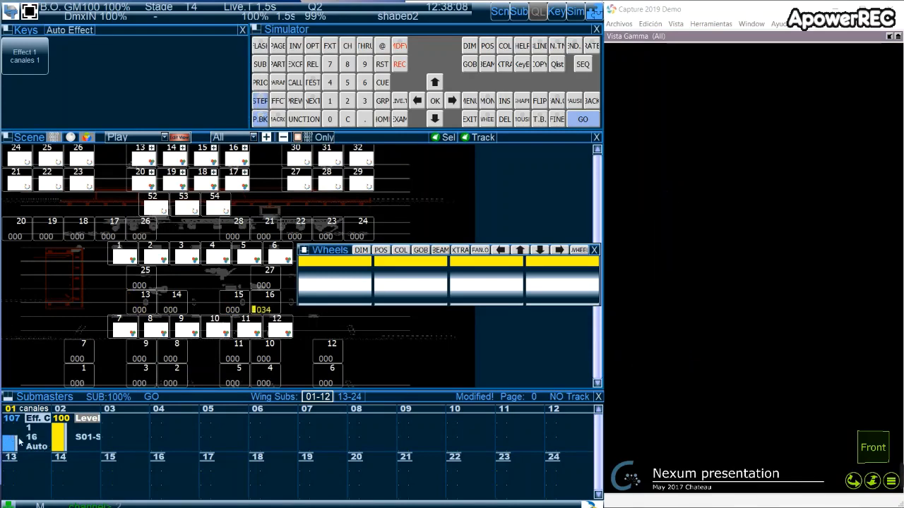
click(260, 101)
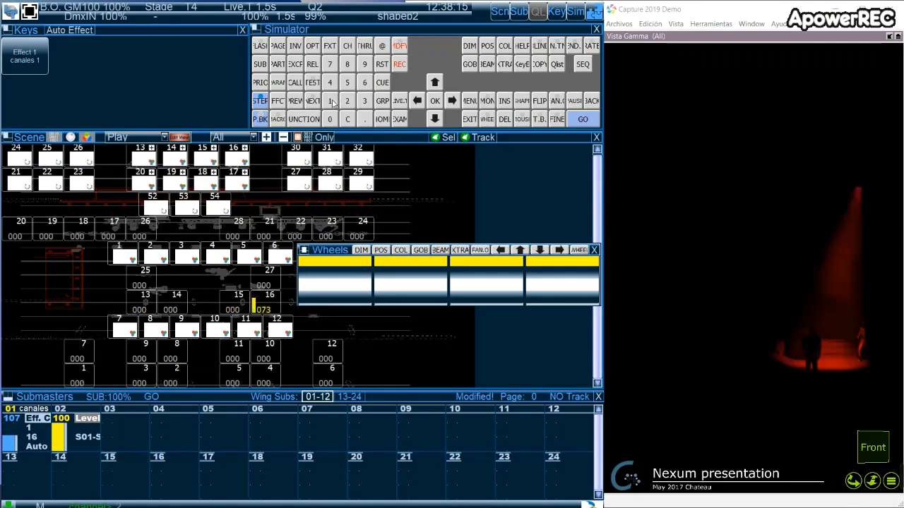
click(11, 444)
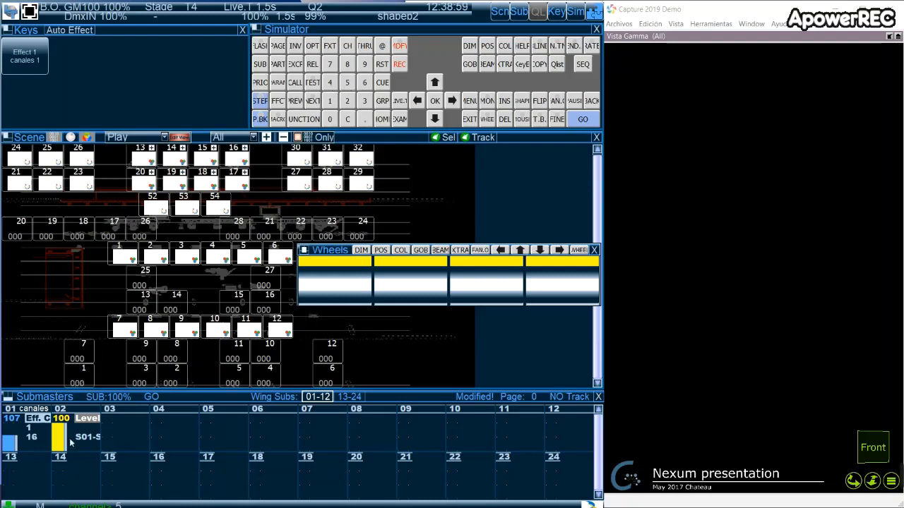
Step: Clear the In-Out fade time in the options of submaster 01's effect and play the effect again
click(8, 443)
click(10, 445)
click(27, 415)
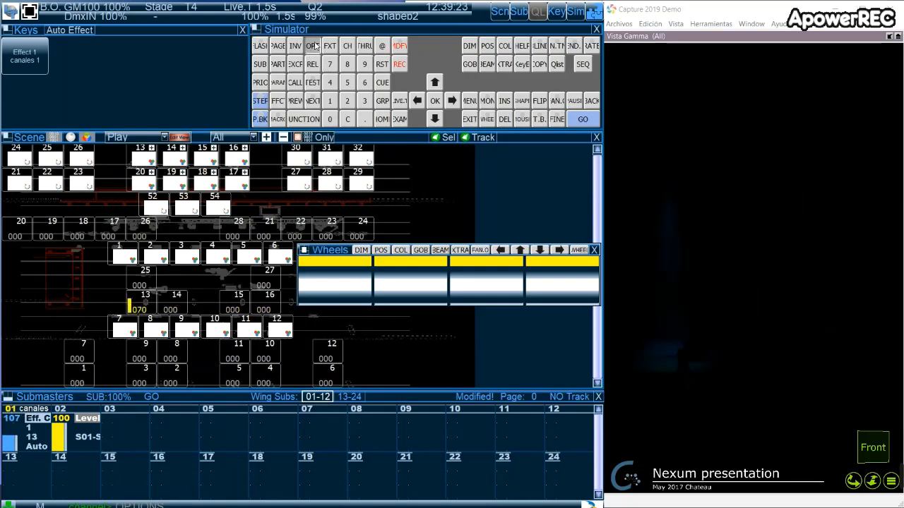
click(55, 419)
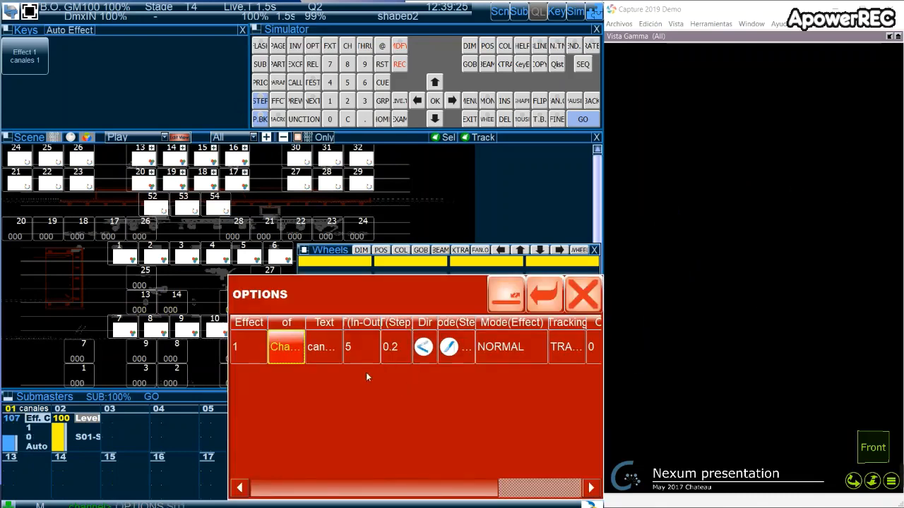
click(351, 349)
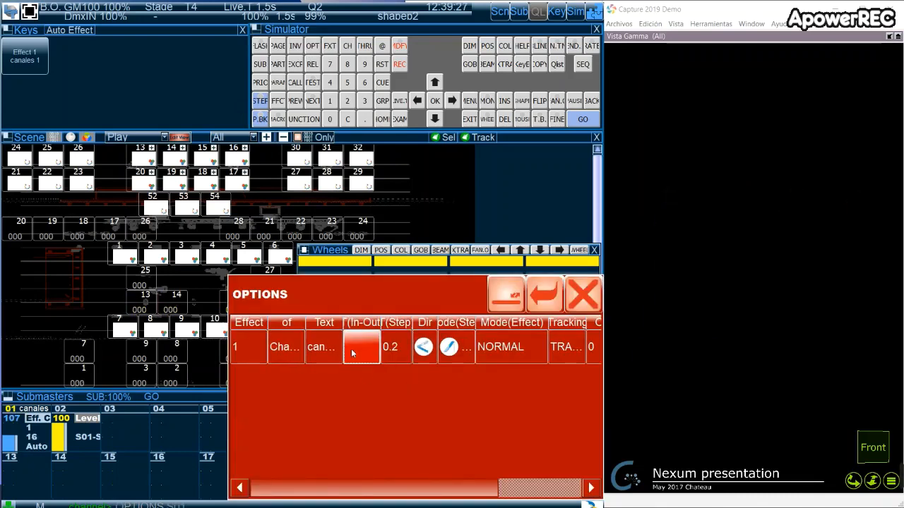
click(558, 305)
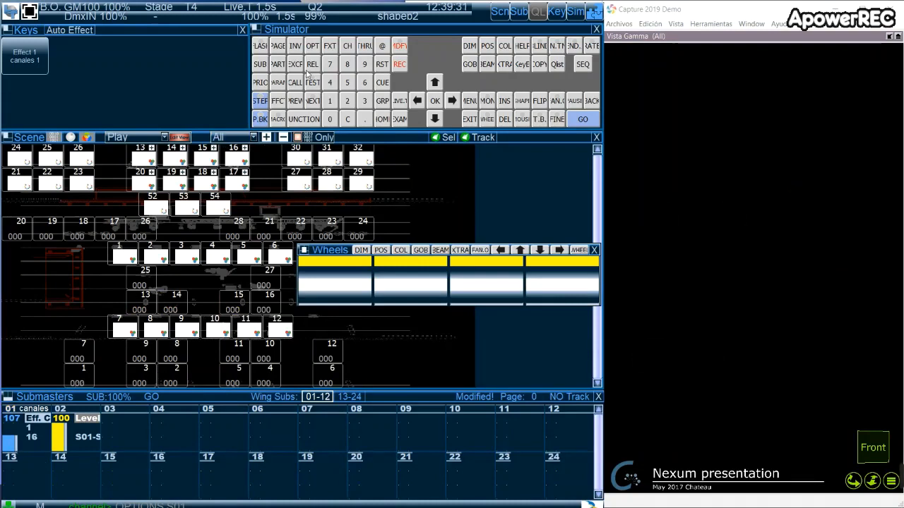
click(9, 439)
click(14, 442)
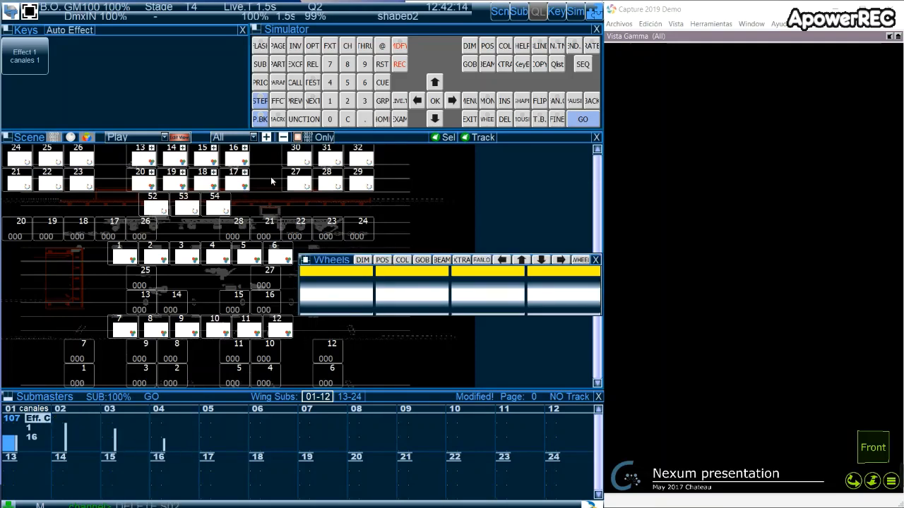
Step: Select fixtures 27–29 and 21–23, light them, and adjust tilt and pan until their beams cross above the stage
drag(271, 181, 440, 182)
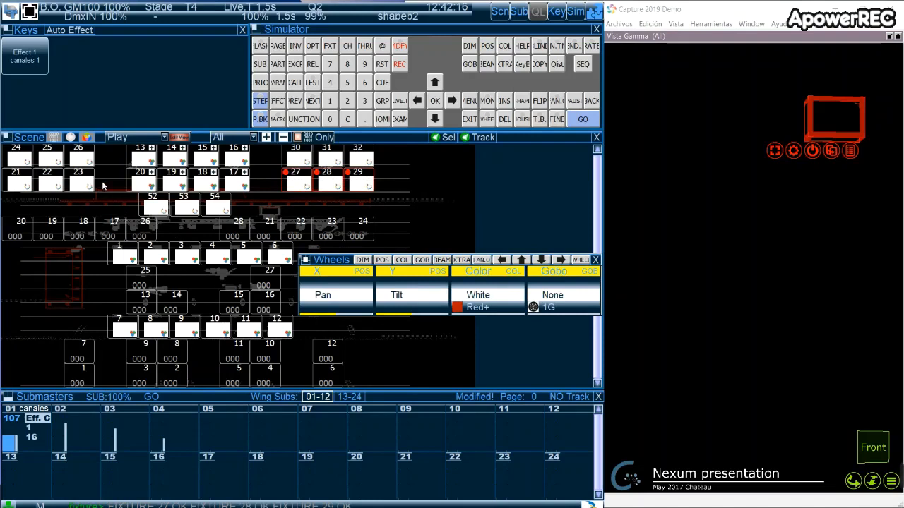
drag(102, 185, 14, 182)
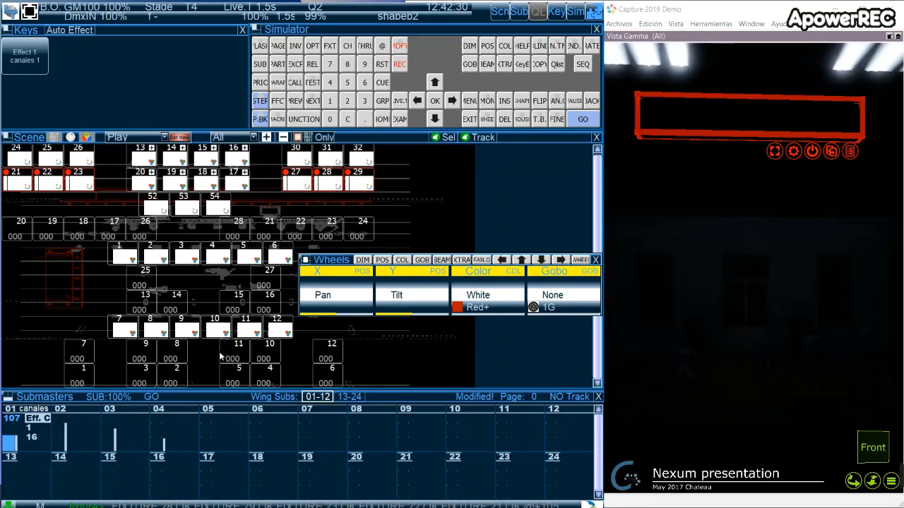
click(384, 270)
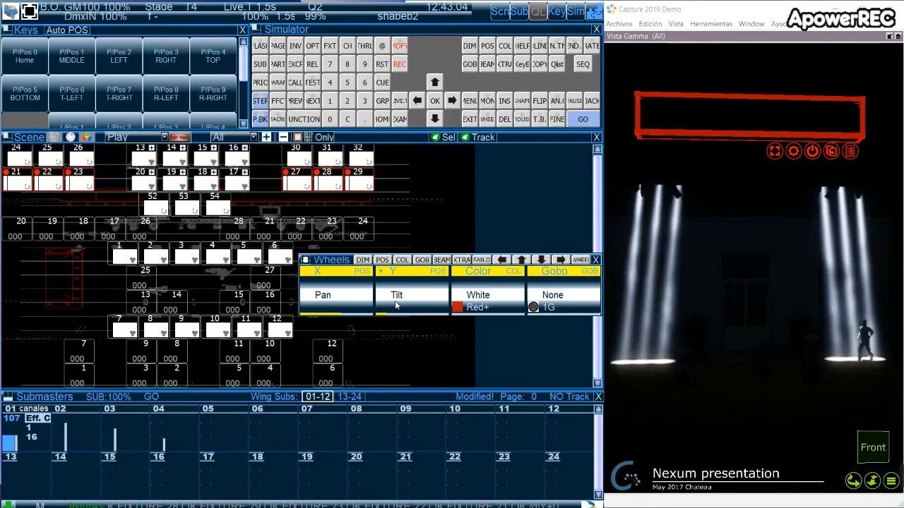
scroll(332, 306, down, 5)
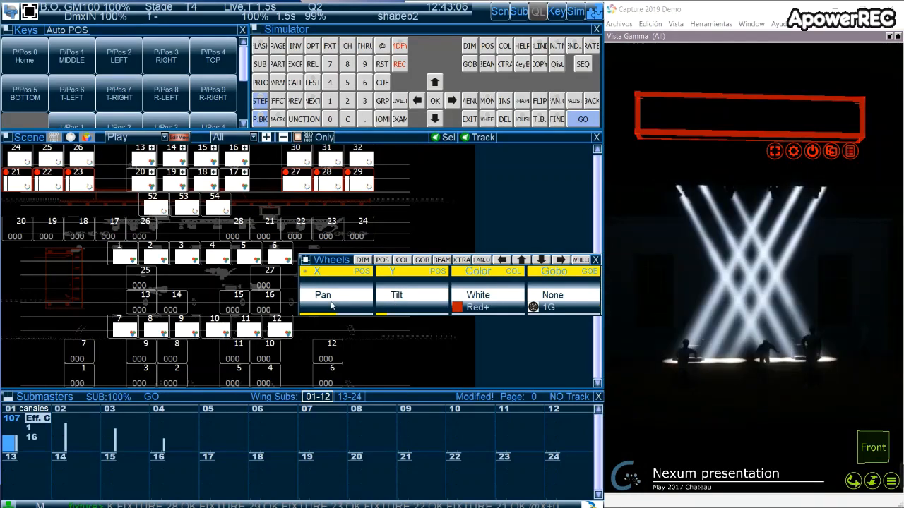
scroll(395, 302, down, 5)
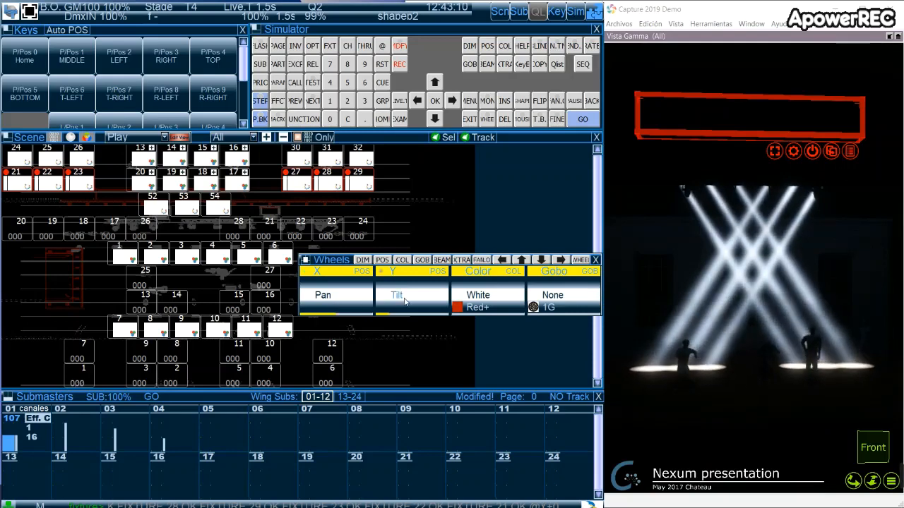
scroll(333, 311, down, 5)
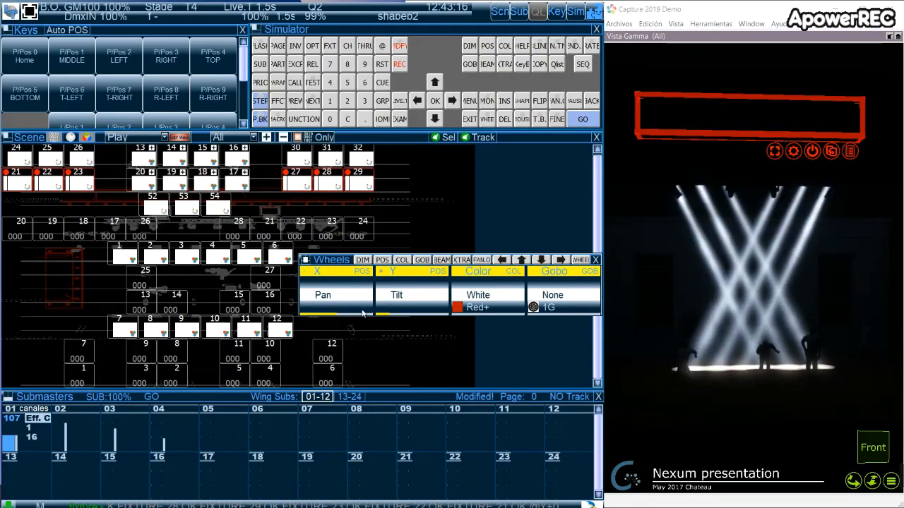
scroll(352, 314, down, 3)
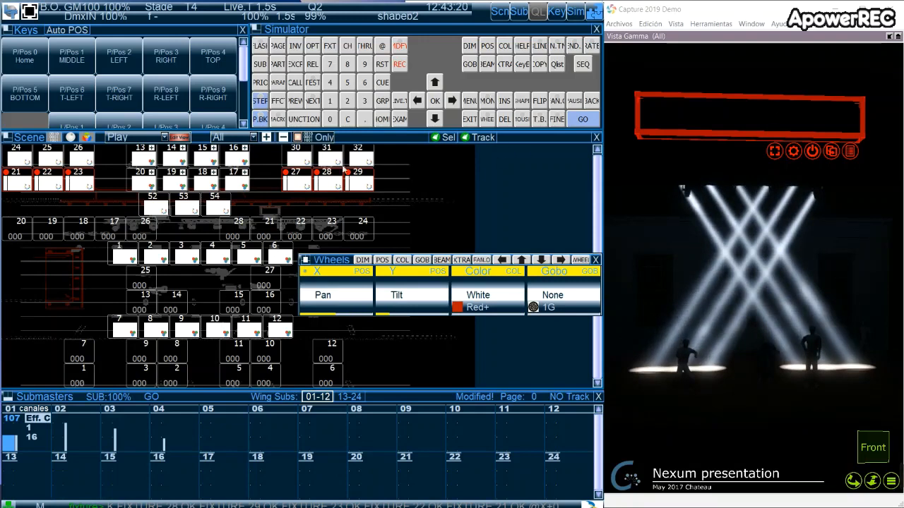
Step: Reselect fixtures 21–23 and 27–29, turn their intensity off, and light only fixtures 21 and 29
click(435, 139)
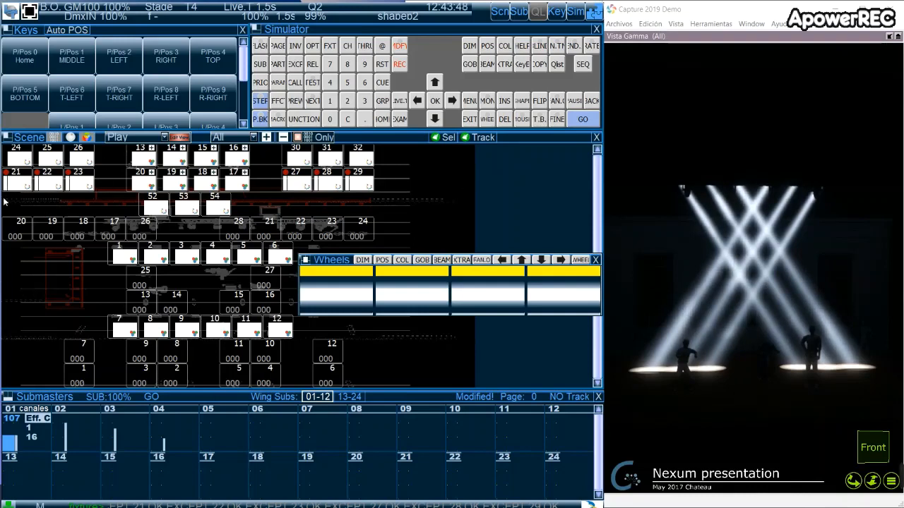
drag(6, 180, 95, 180)
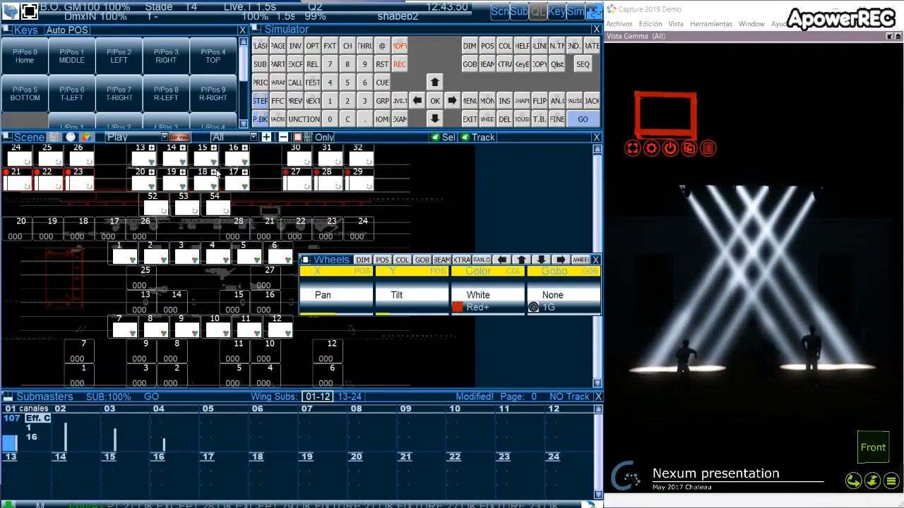
drag(286, 181, 377, 190)
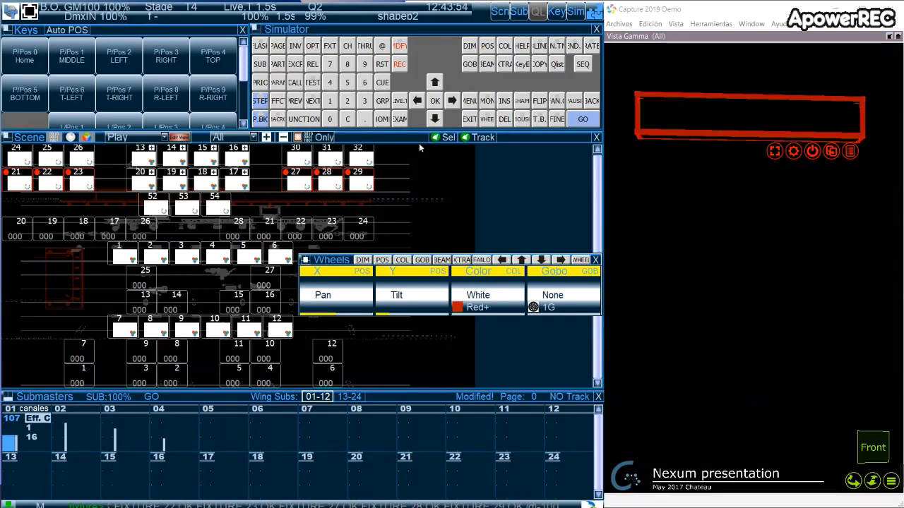
click(448, 136)
click(364, 181)
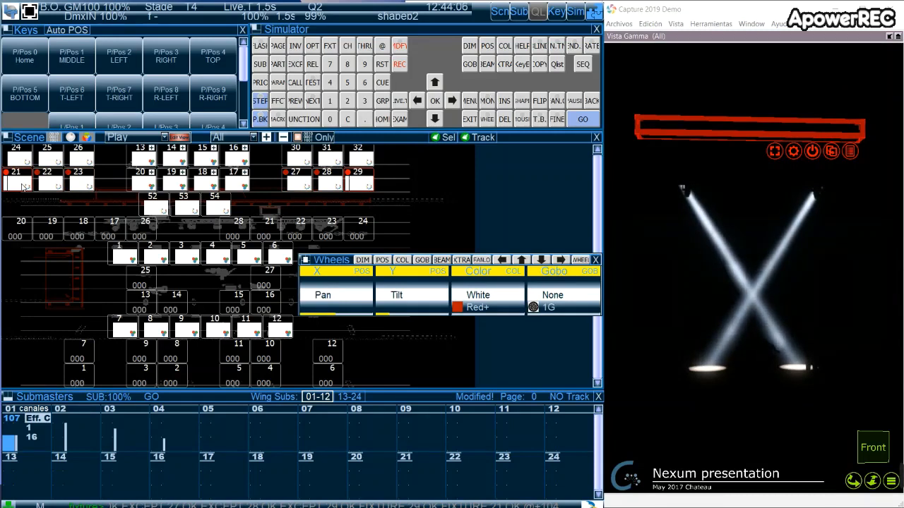
Step: Open the Params window and filter it to show only the fixtures of the current Scene
click(52, 141)
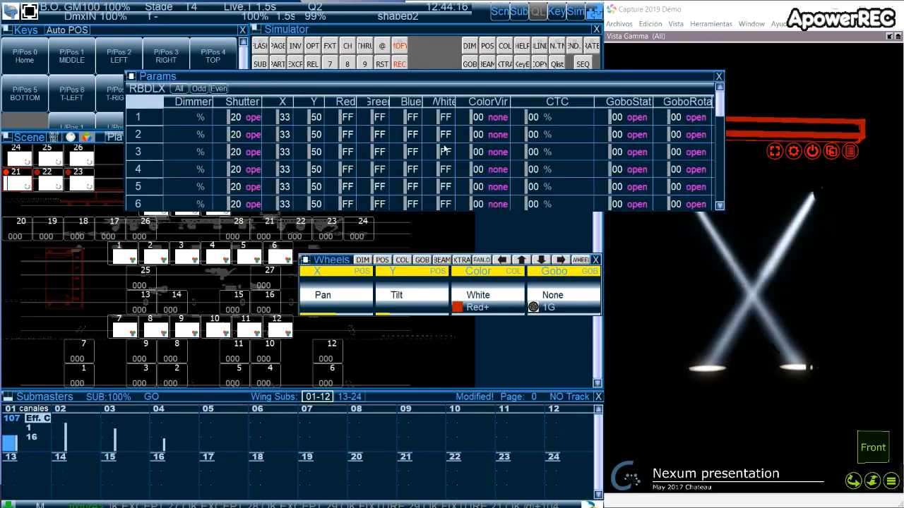
drag(354, 68, 350, 156)
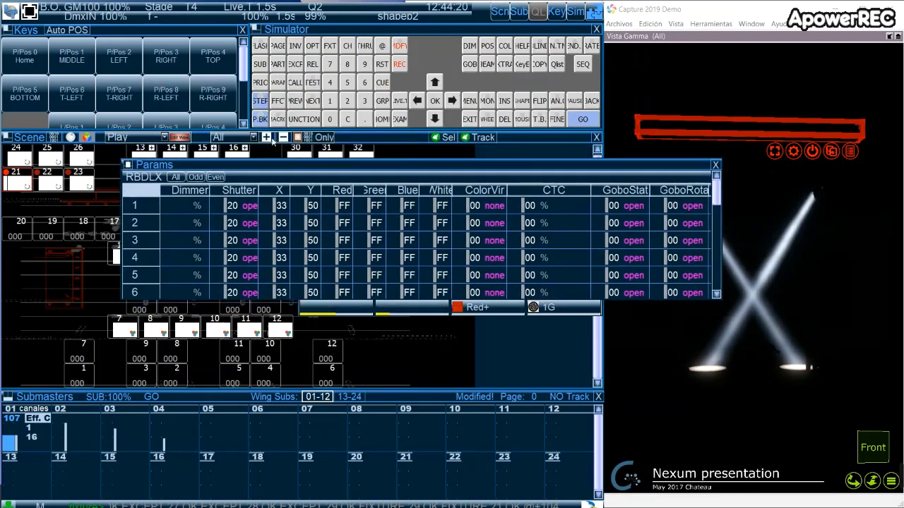
click(233, 137)
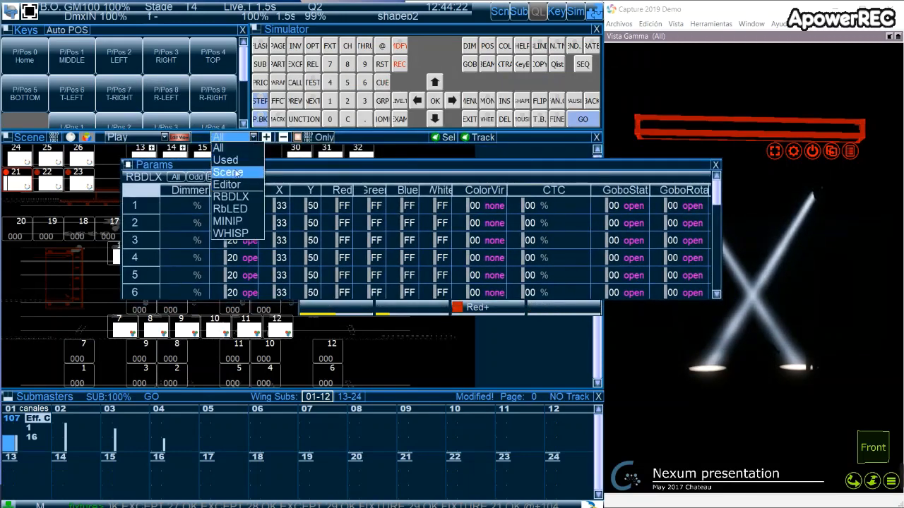
click(238, 173)
click(299, 138)
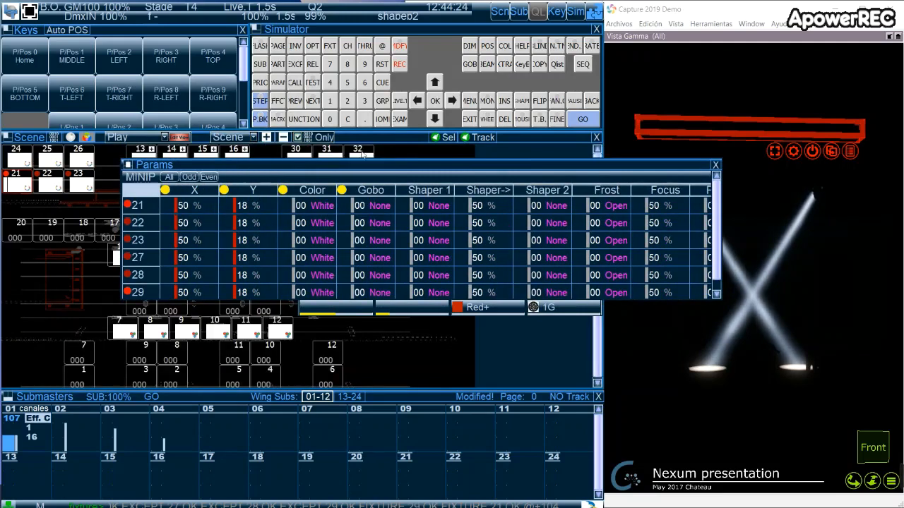
Step: Enlarge the Params window, examine the Dimmer and other parameters of the MINIP fixtures, and close it
drag(188, 275, 459, 151)
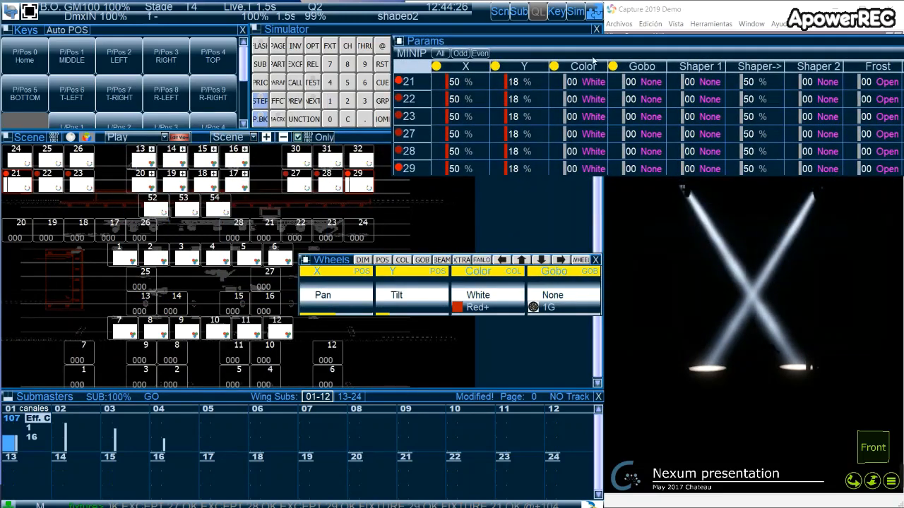
drag(425, 41, 363, 48)
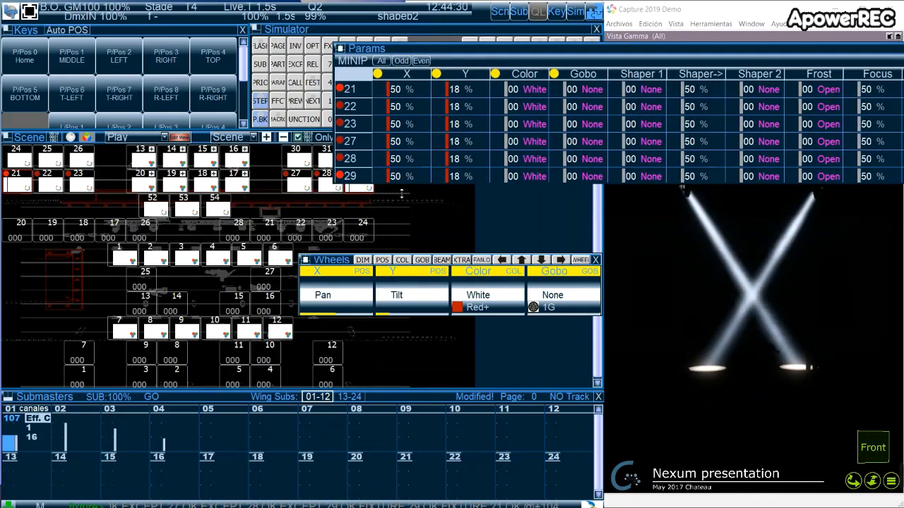
drag(402, 184, 412, 385)
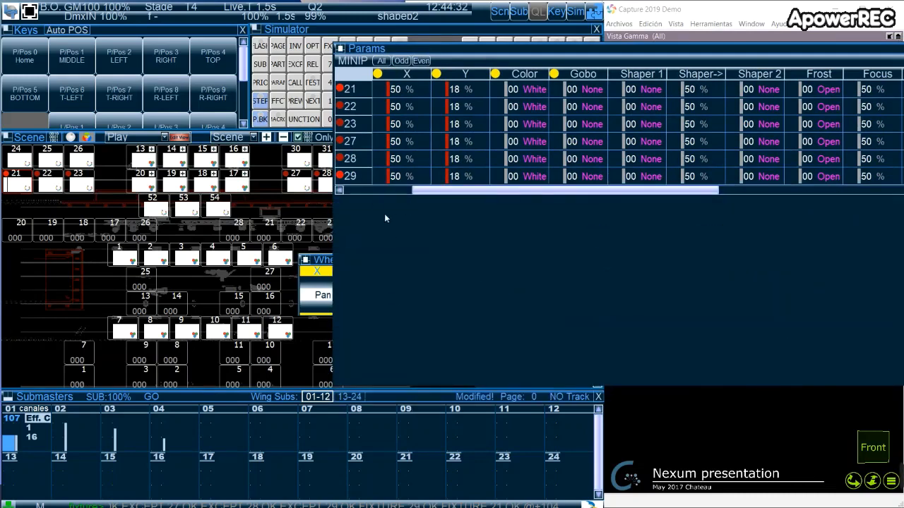
drag(449, 199, 400, 173)
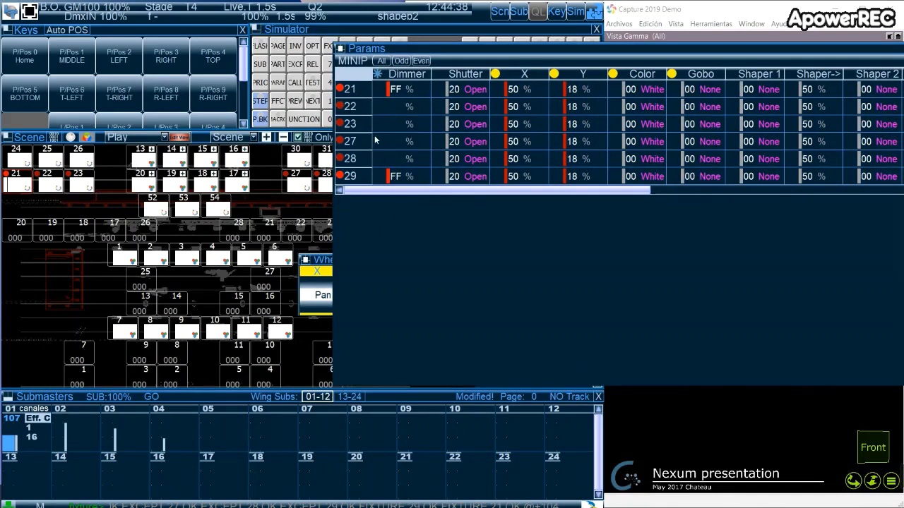
drag(871, 54, 753, 83)
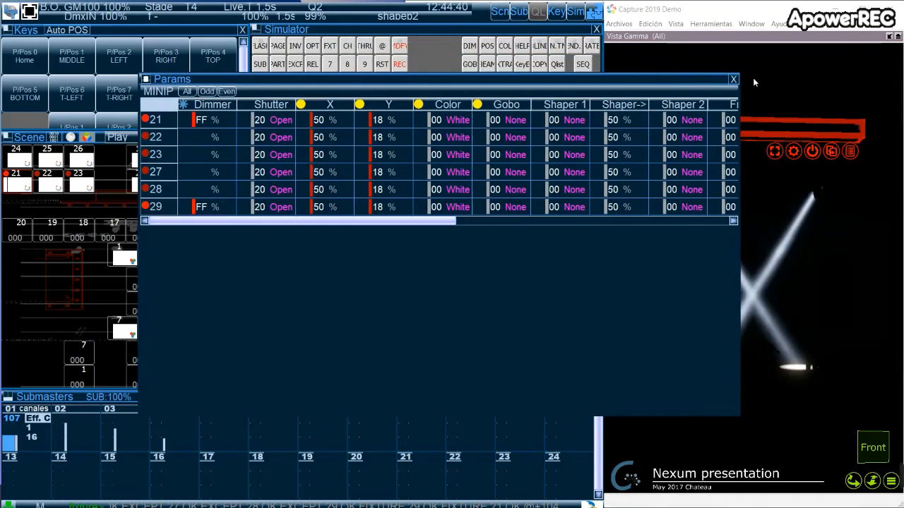
click(734, 79)
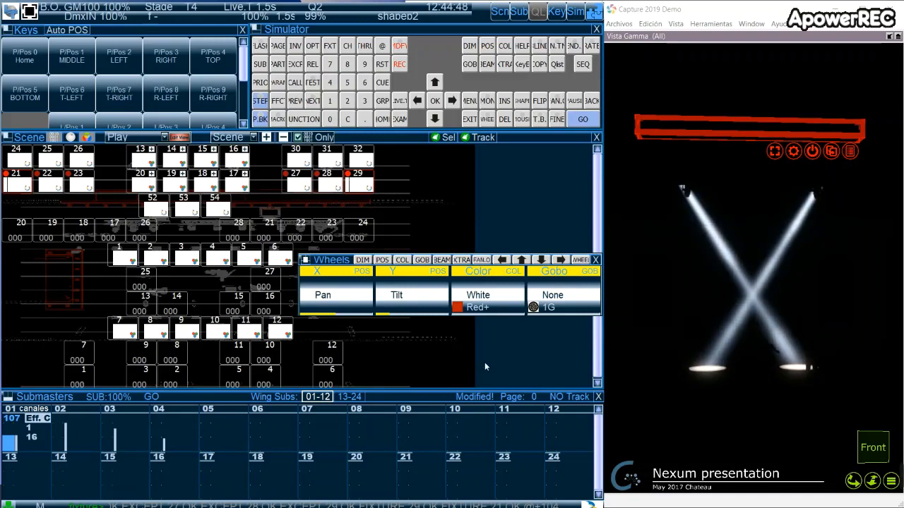
Step: Record the current crossed-beam look of fixtures 21 and 29 as group 900
key(g)
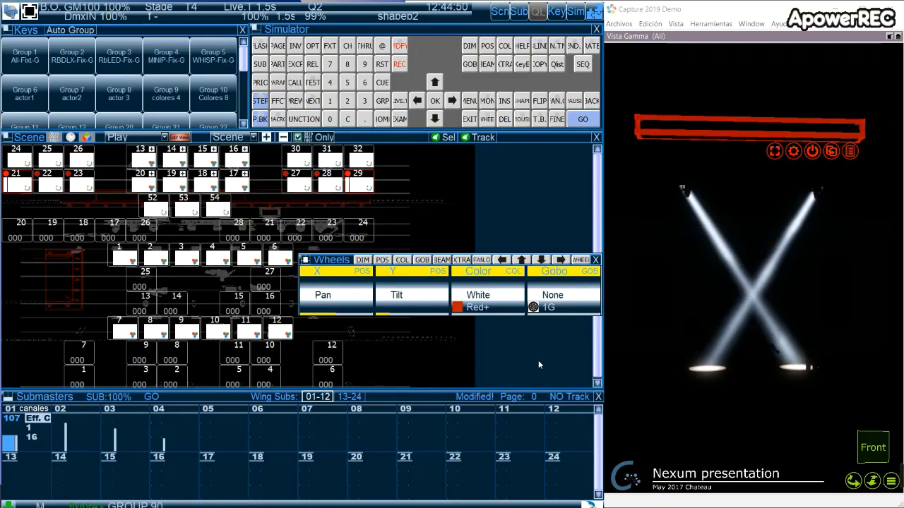
text(900r)
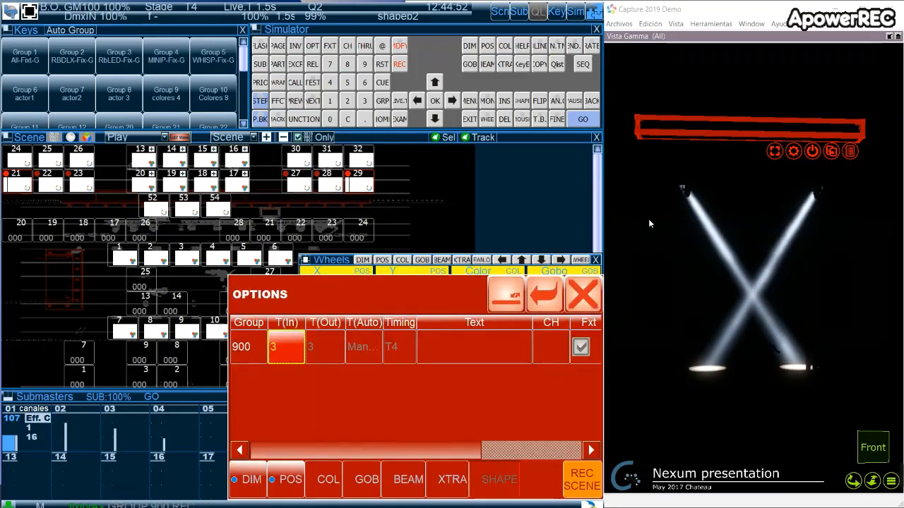
Step: Light fixtures 28 and 22, turn off fixtures 21 and 29, and record the look as group 901
click(327, 182)
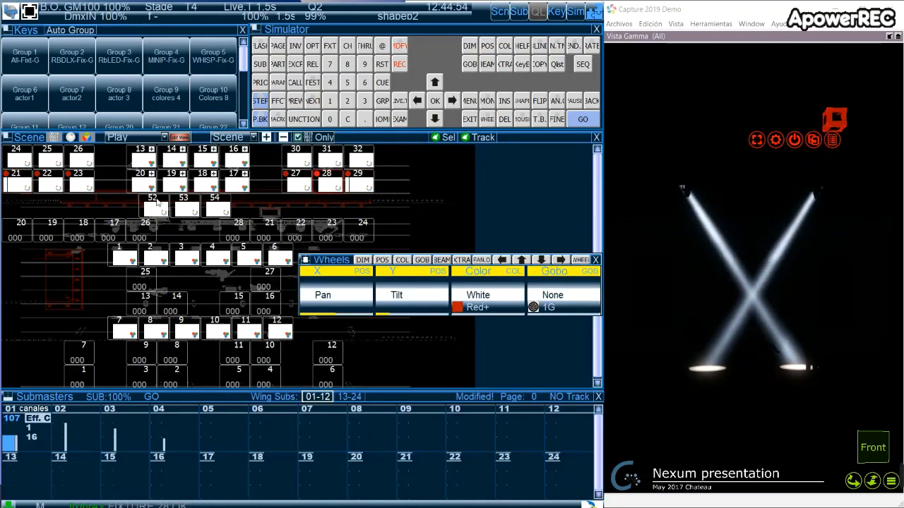
click(56, 187)
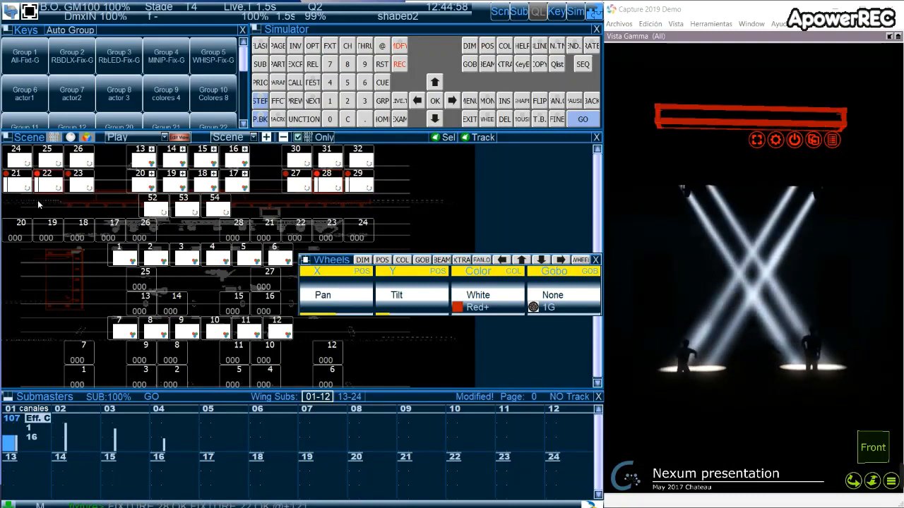
click(25, 185)
click(366, 185)
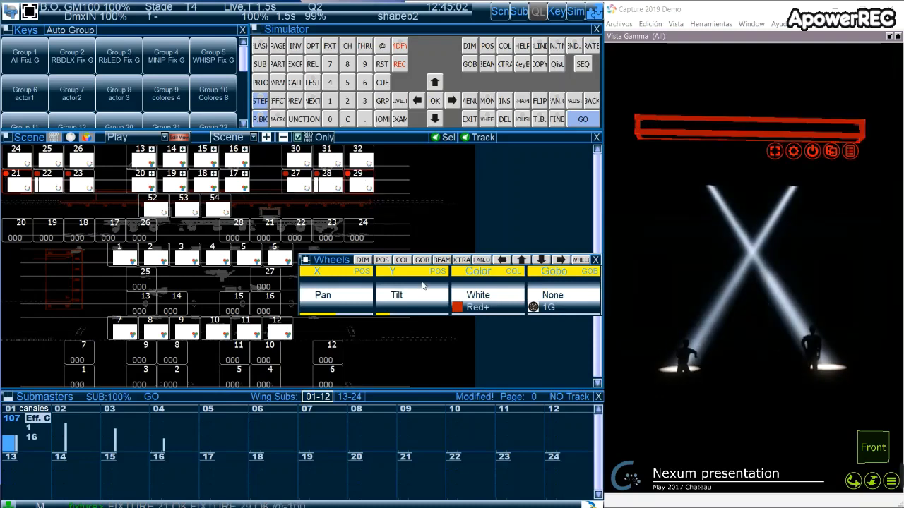
key(r)
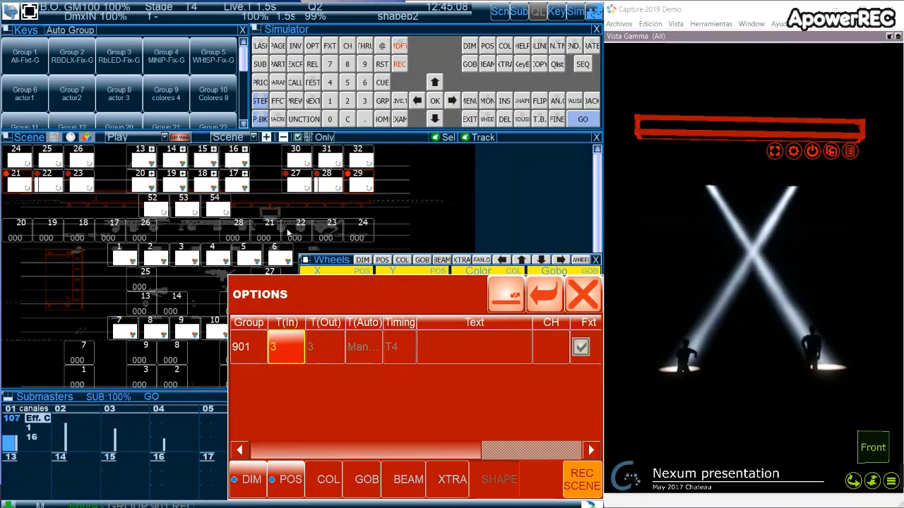
click(544, 295)
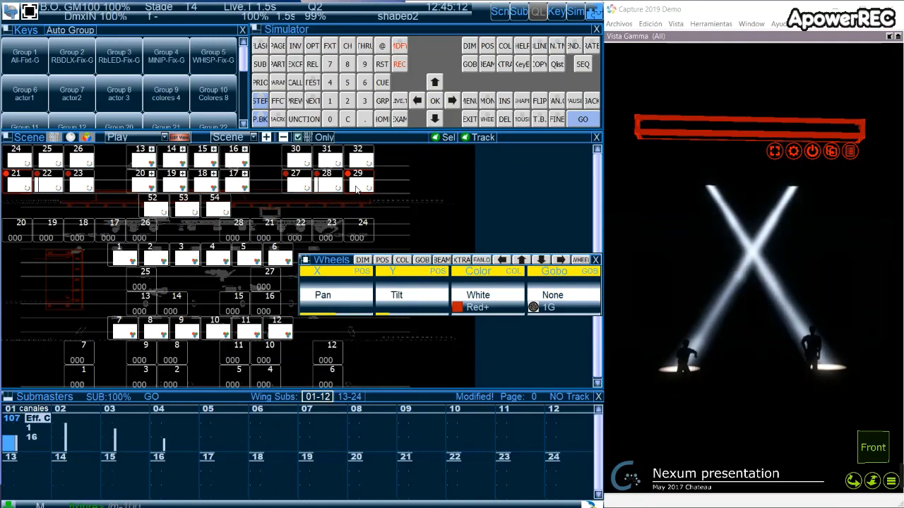
Step: Turn off fixtures 28 and 22, light fixtures 23 and 27, and record the look as group 902
click(325, 185)
click(45, 187)
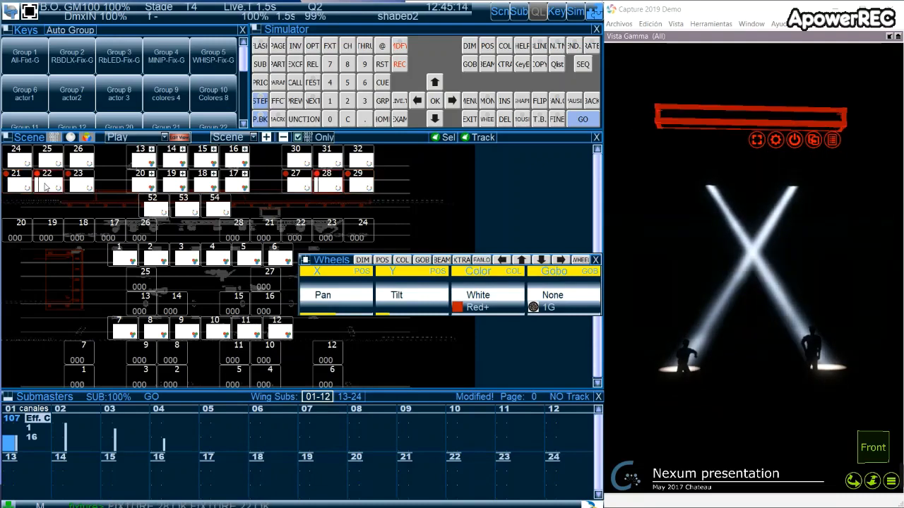
click(84, 185)
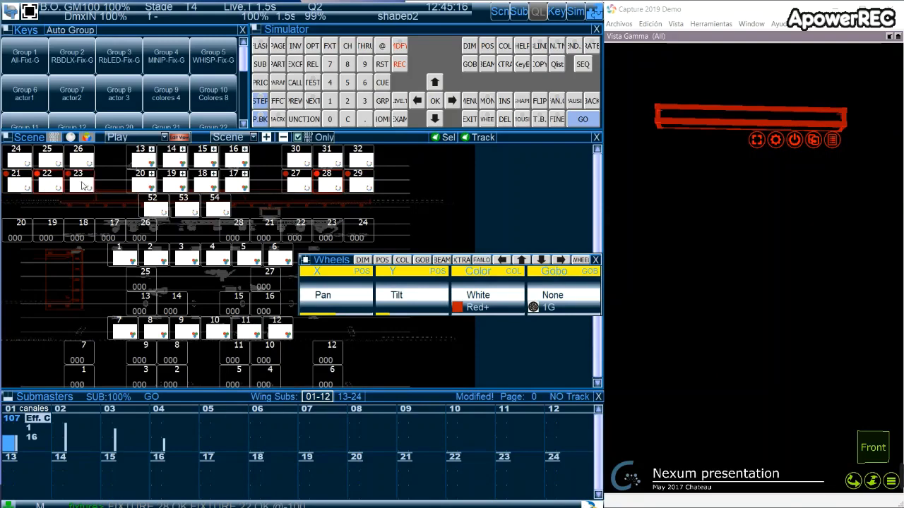
click(297, 182)
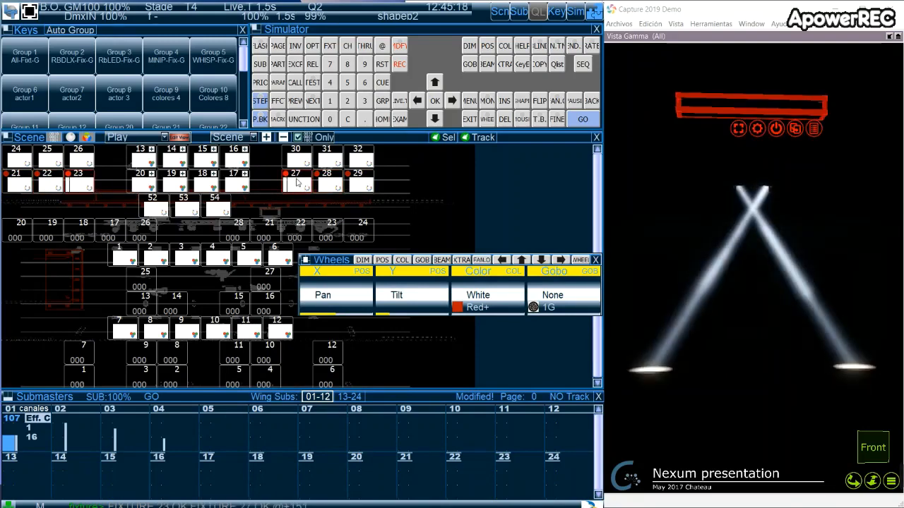
text(g902)
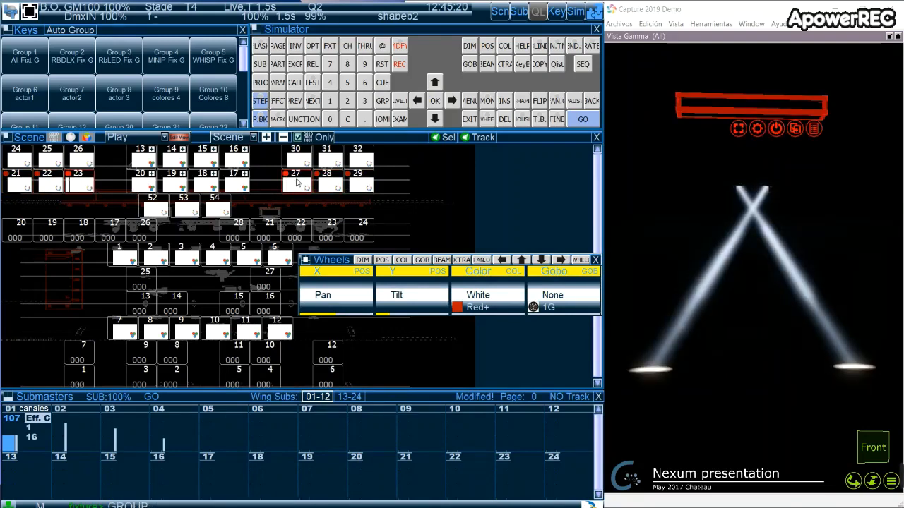
text(r)
click(583, 295)
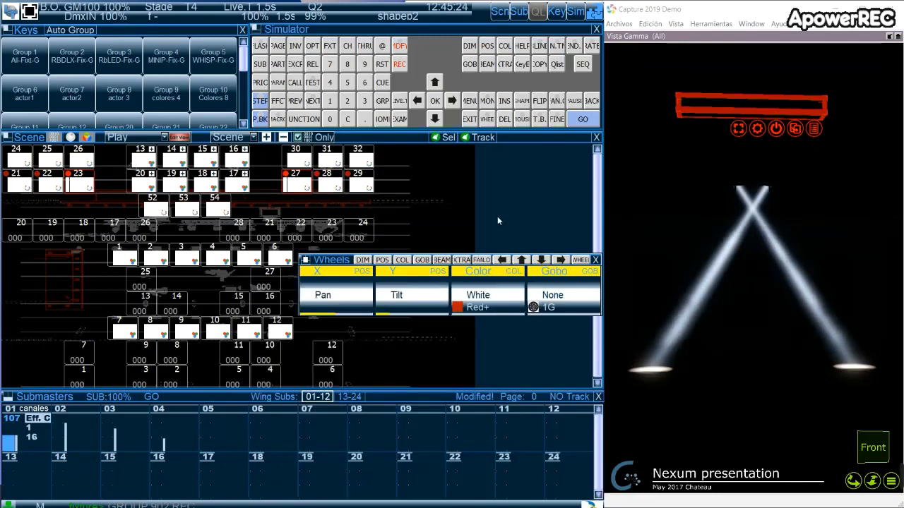
Step: Clear the live scene and create effect 2 as an effect of GROUPS
key(Home)
key(Home)
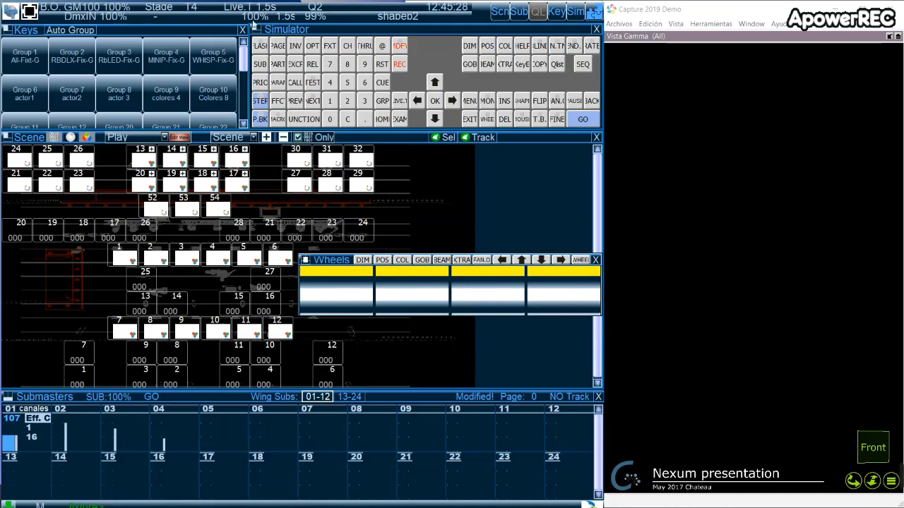
click(276, 102)
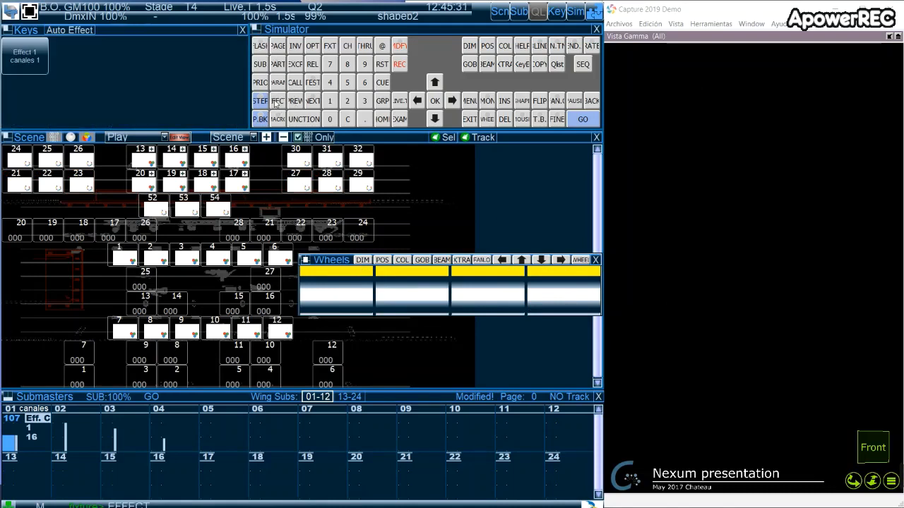
click(403, 66)
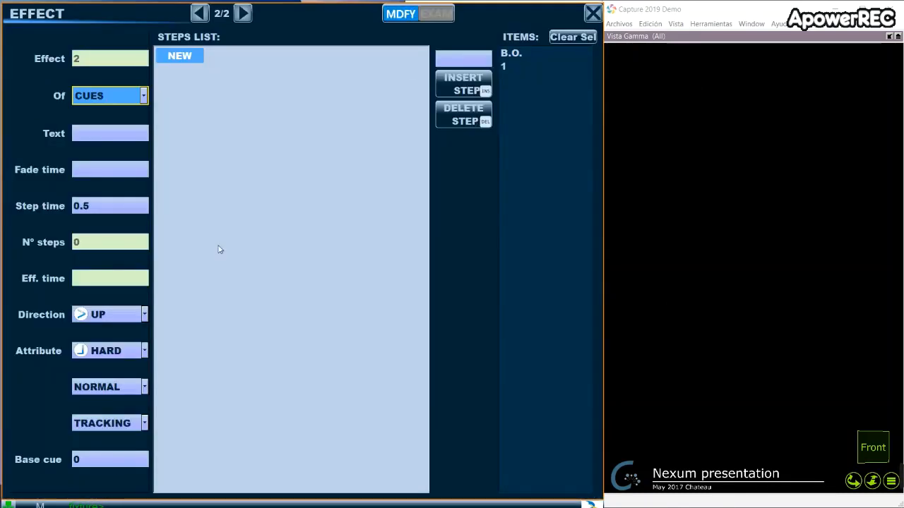
click(88, 100)
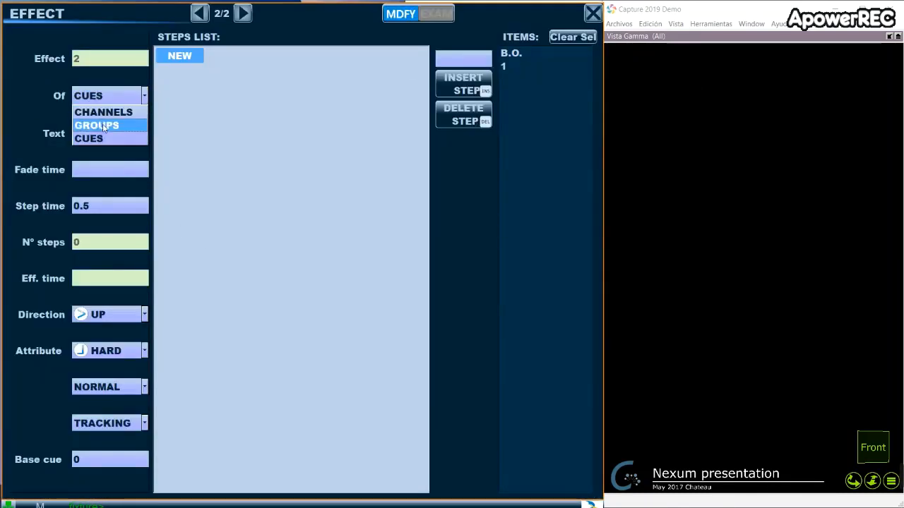
click(106, 125)
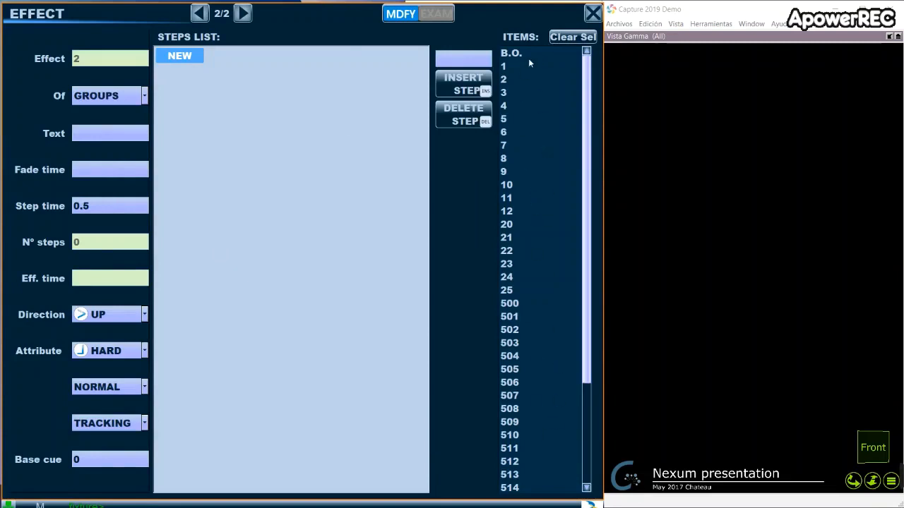
Step: Insert groups 900, 901 and 902 as the steps of effect 2
scroll(569, 322, down, 4)
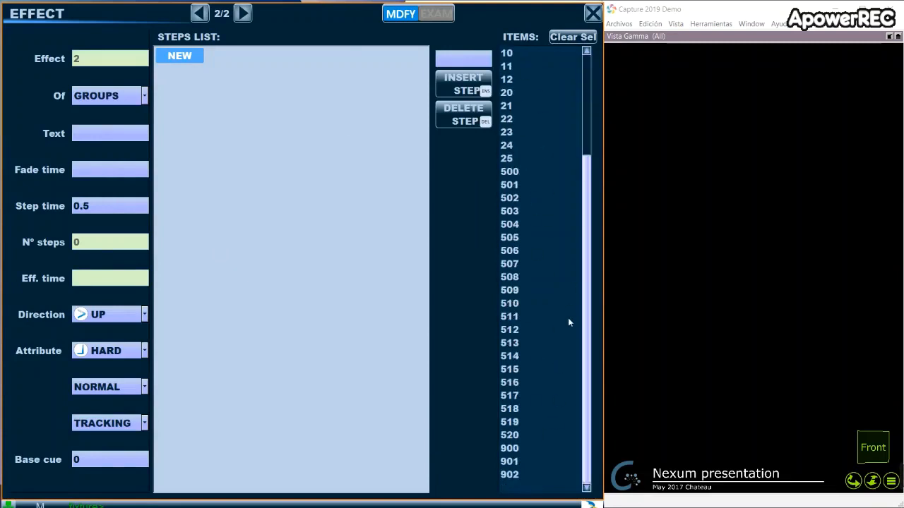
click(515, 453)
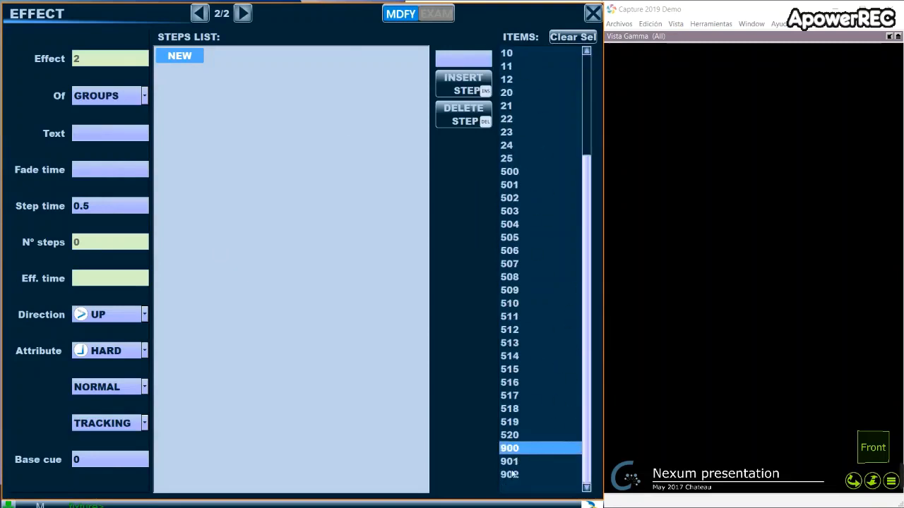
click(516, 463)
click(519, 476)
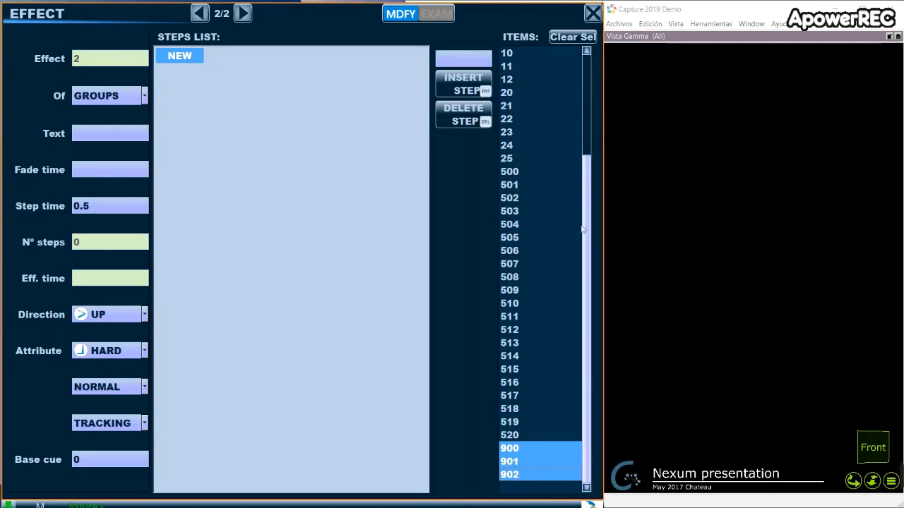
click(463, 83)
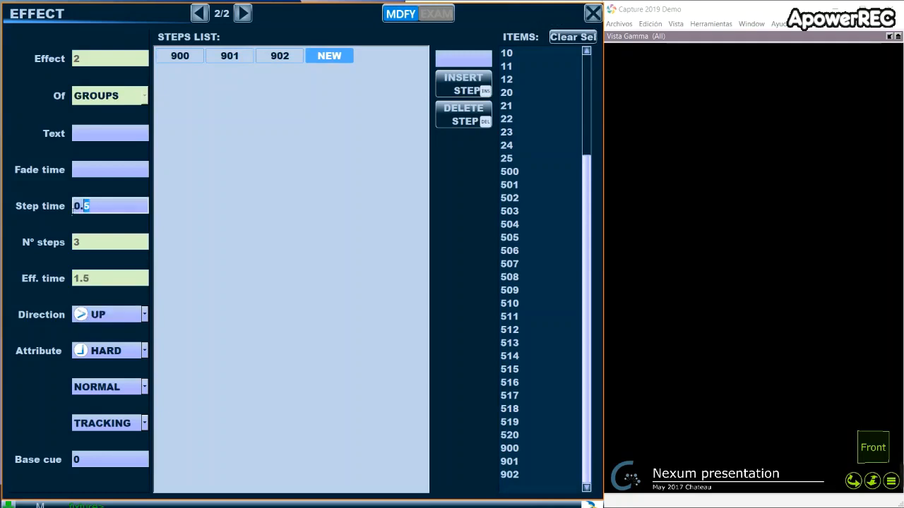
Step: Set effect 2's step time to 1, enter "xxx" as its text, and close the effect editor and options
drag(73, 206, 65, 207)
text(1)
click(113, 134)
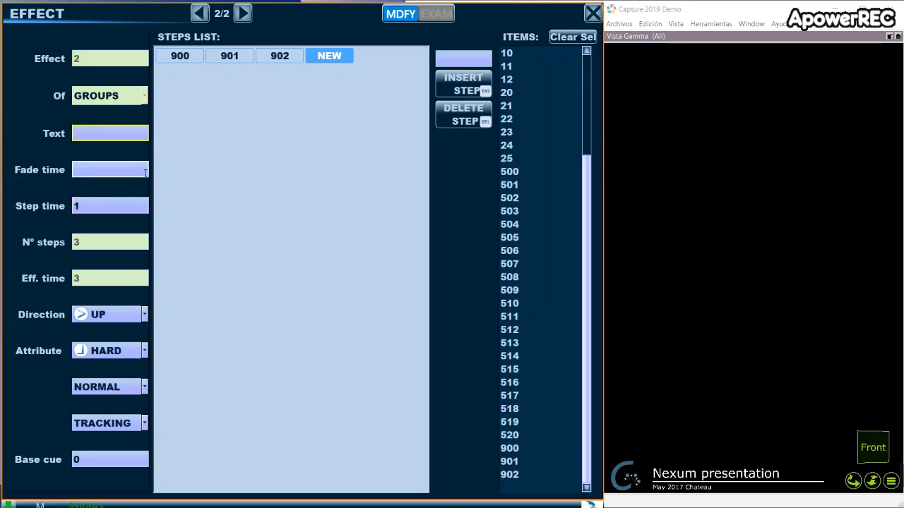
text(xxx)
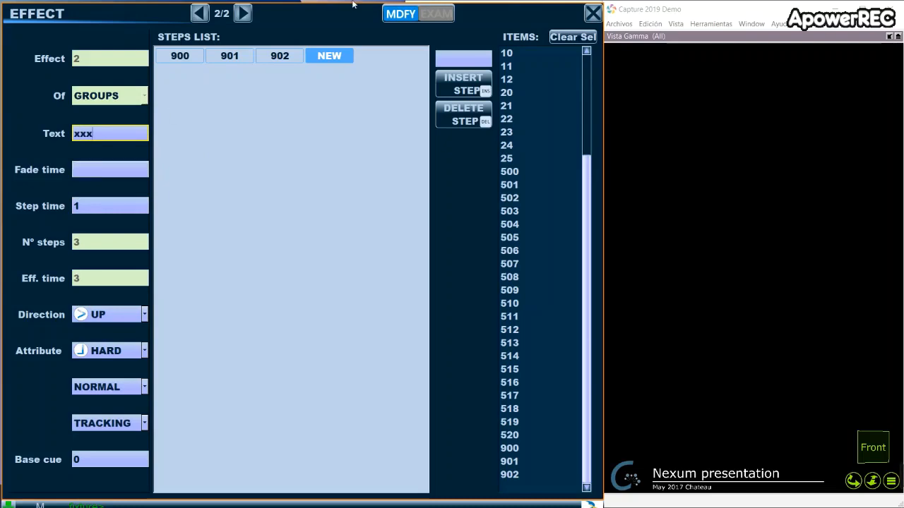
click(591, 14)
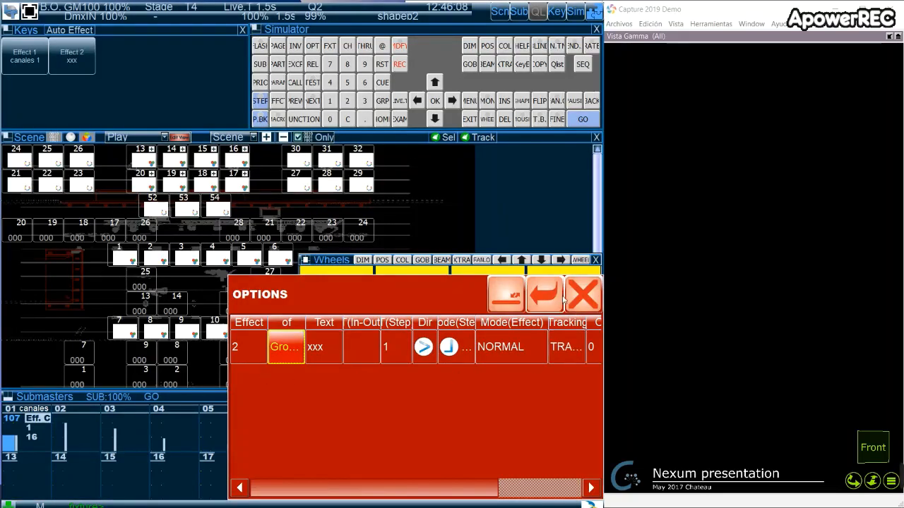
click(332, 346)
click(584, 291)
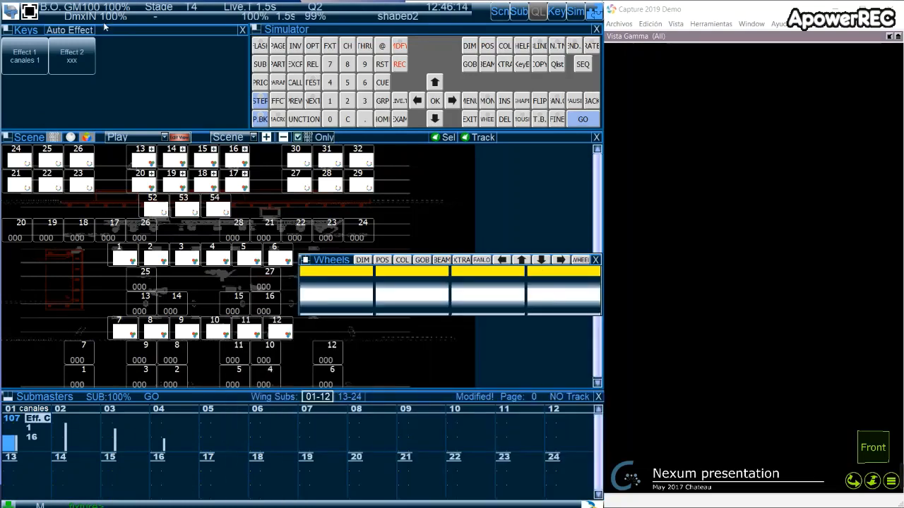
Step: Load effect 2 (xxx) onto submaster 02 as Effect Rate
click(69, 58)
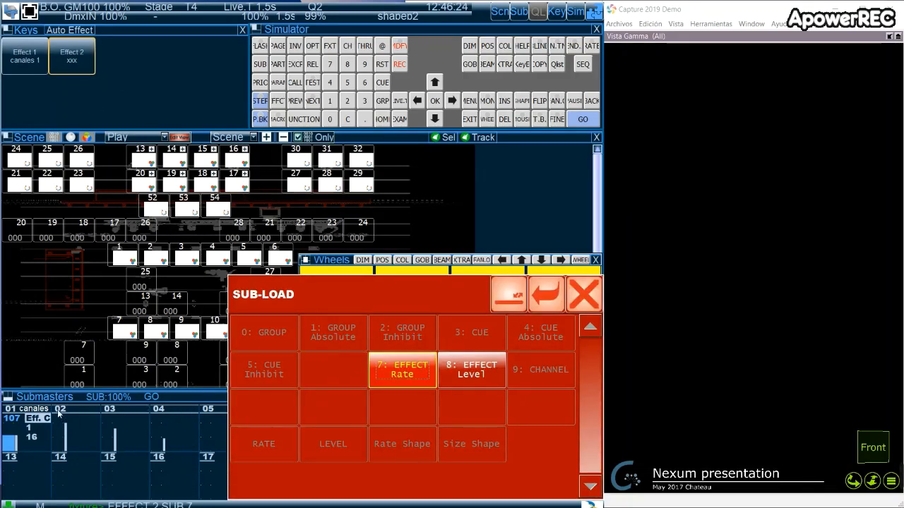
click(584, 295)
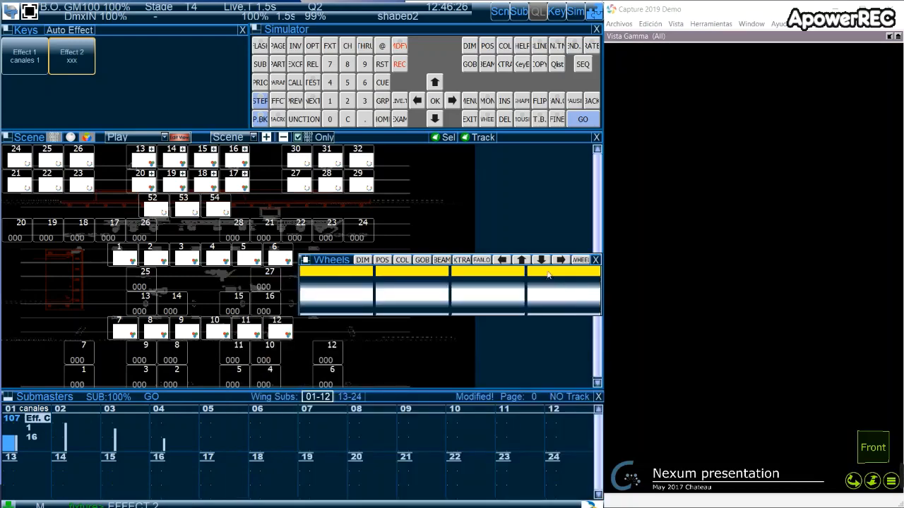
click(67, 67)
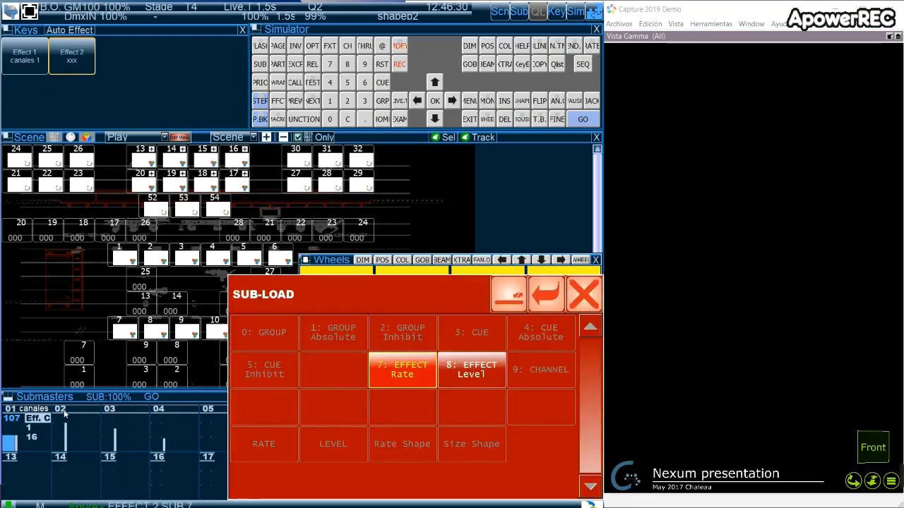
click(61, 424)
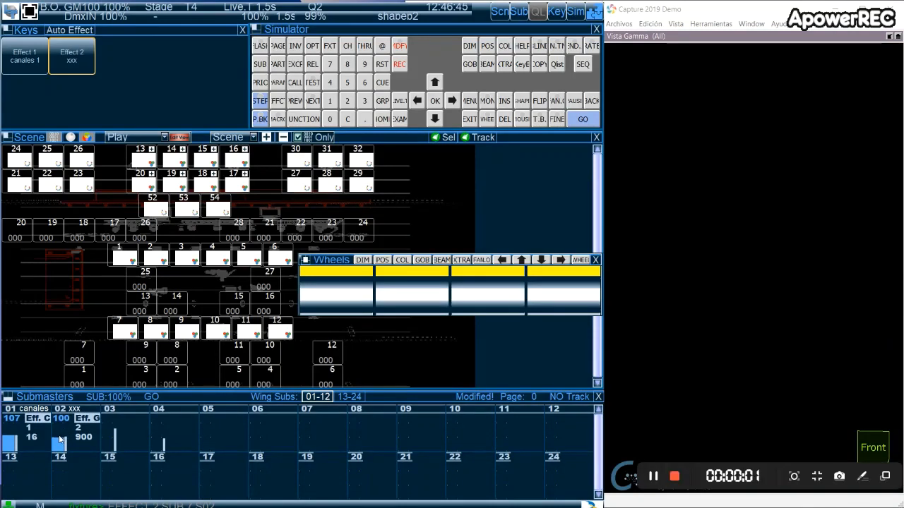
Step: Play the group effect from submaster 02 and raise its rate to 212
click(59, 437)
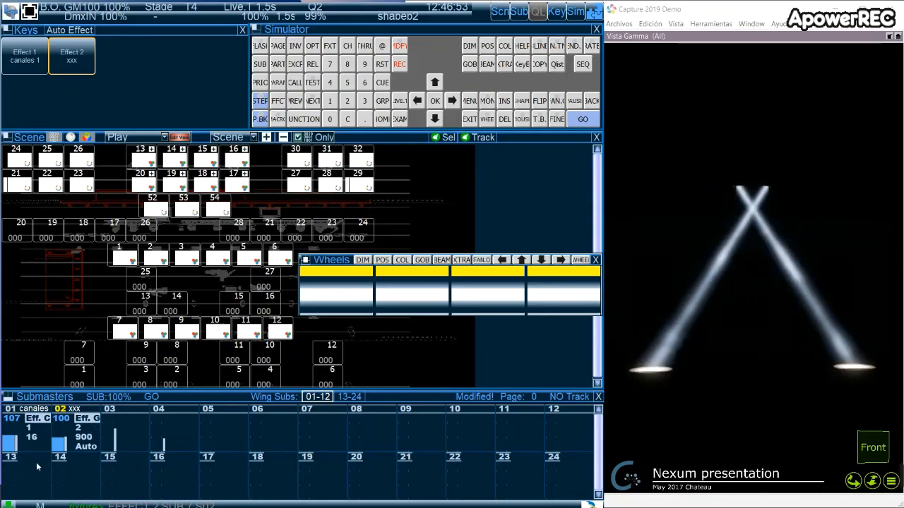
scroll(66, 447, up, 5)
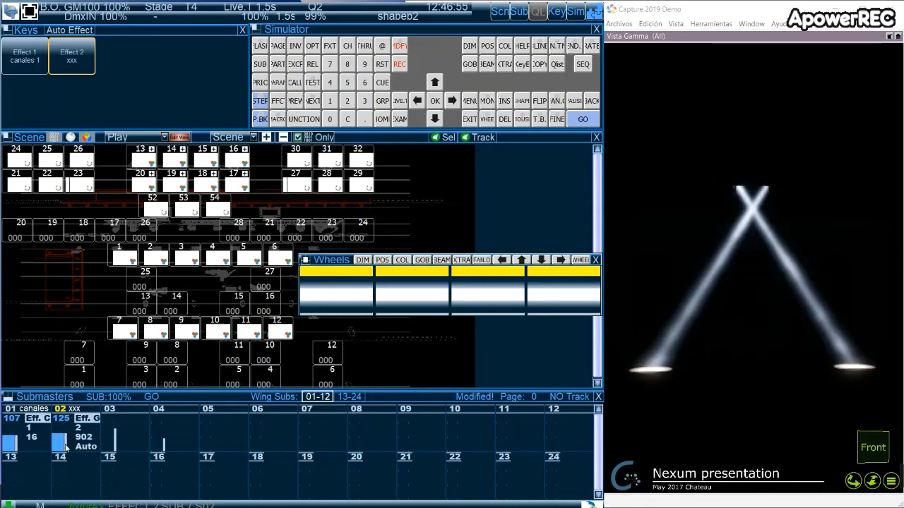
scroll(66, 447, up, 2)
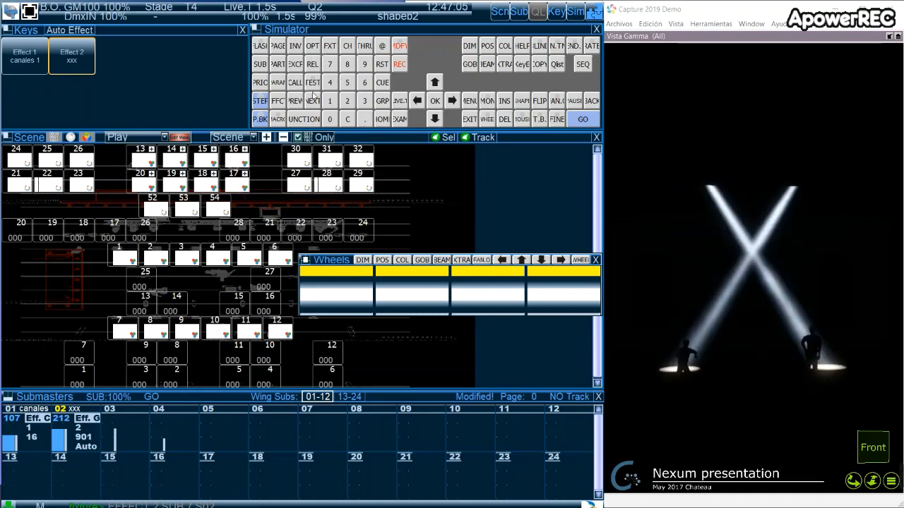
Step: Open the effect list and set the effect mode of effect 2 to BUILD+
click(277, 101)
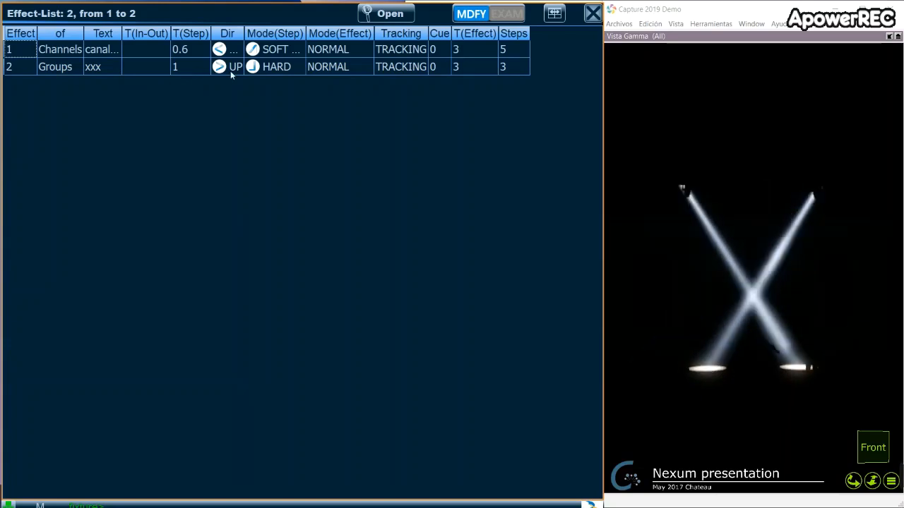
click(333, 67)
click(334, 69)
click(334, 72)
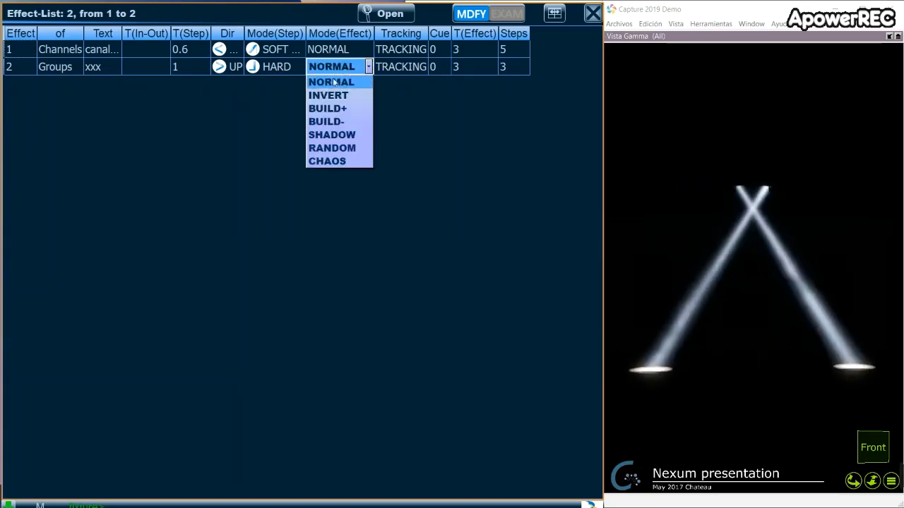
click(333, 105)
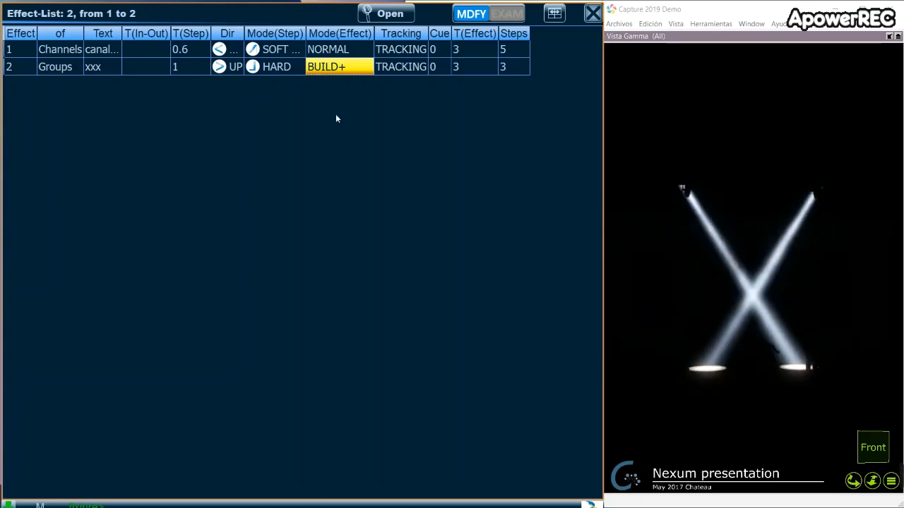
Step: Set the step mode of effect 2 to CROSS in the effect list
click(269, 70)
click(270, 71)
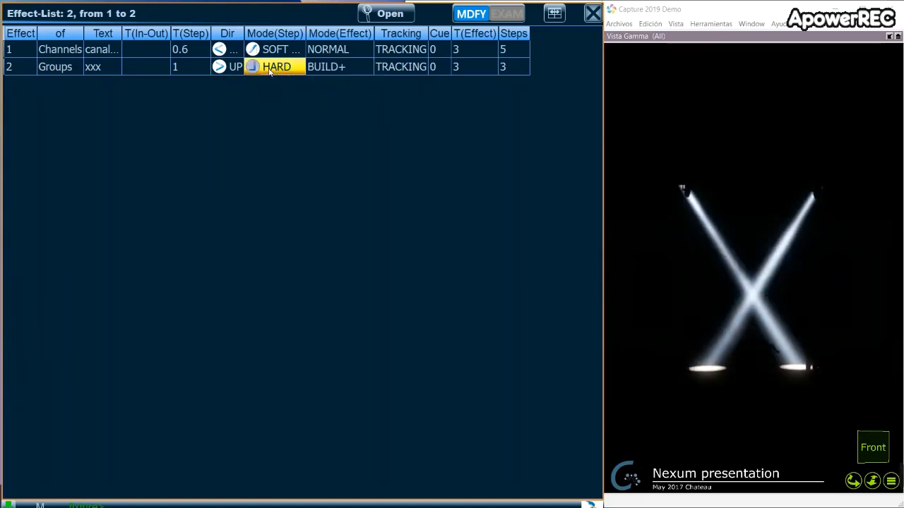
click(270, 71)
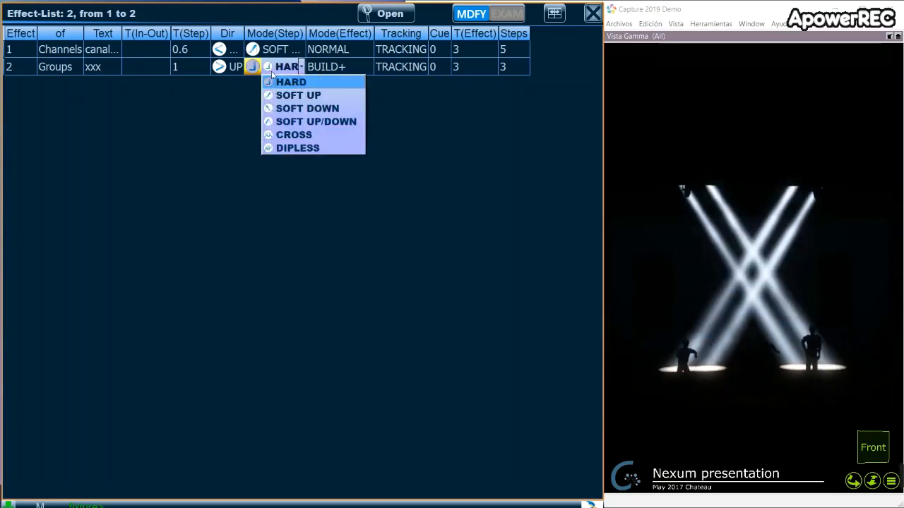
click(279, 139)
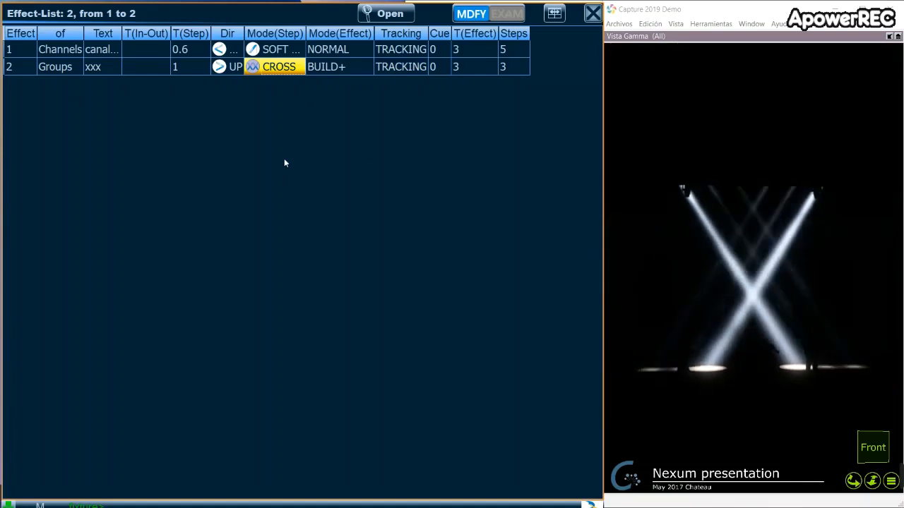
Step: Set effect 2's direction to CYCLIC, fit the column widths to their contents, and close the effect list
click(234, 69)
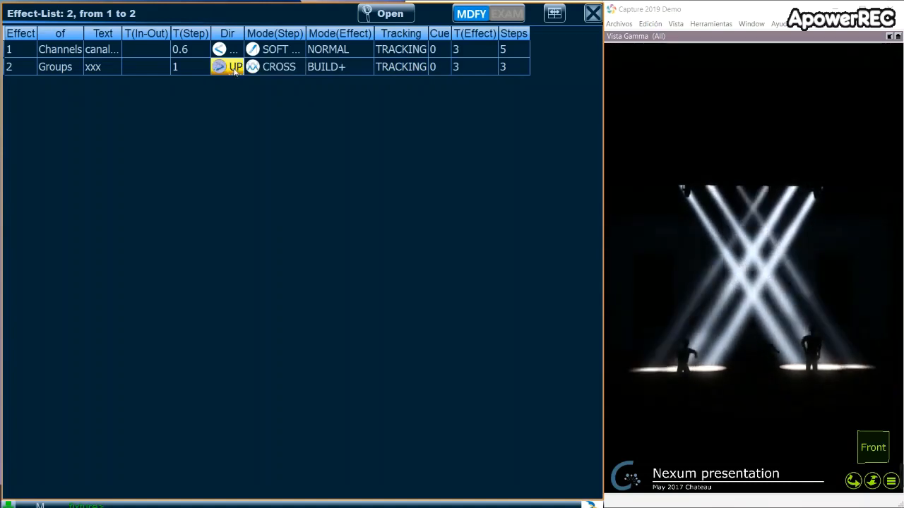
click(235, 68)
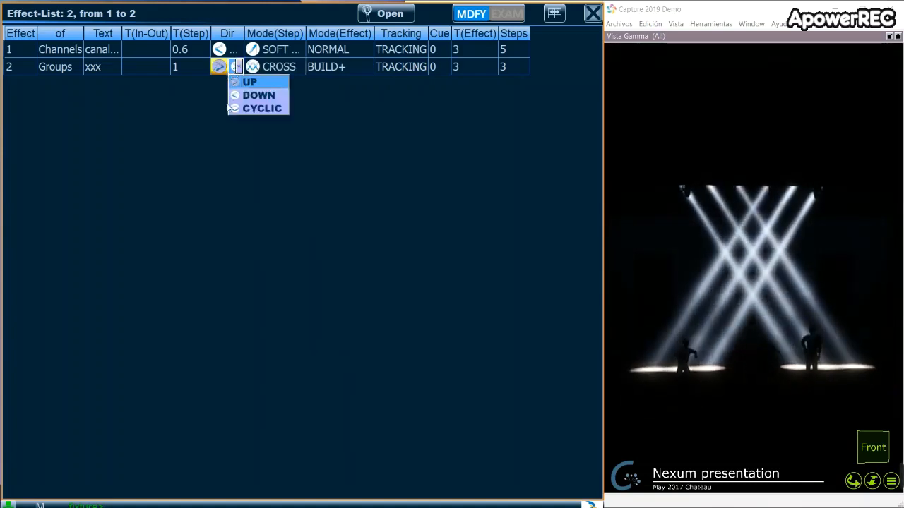
click(254, 108)
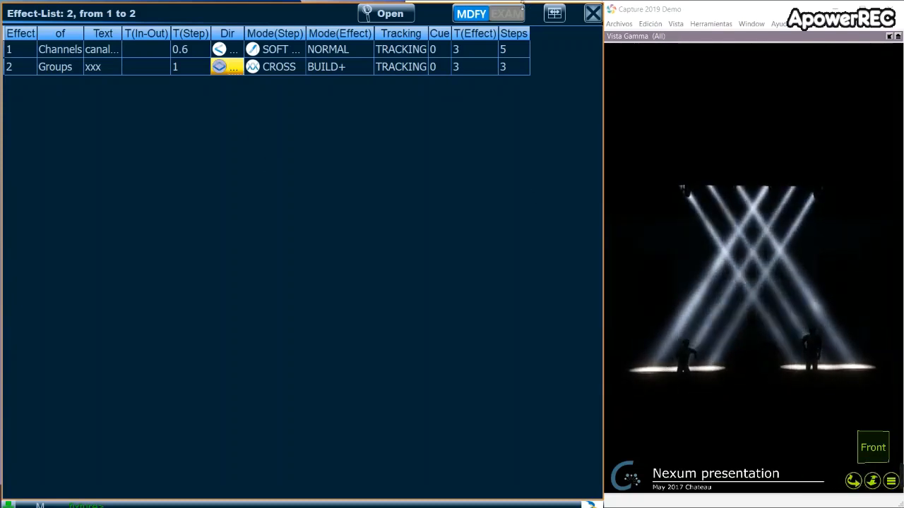
click(554, 13)
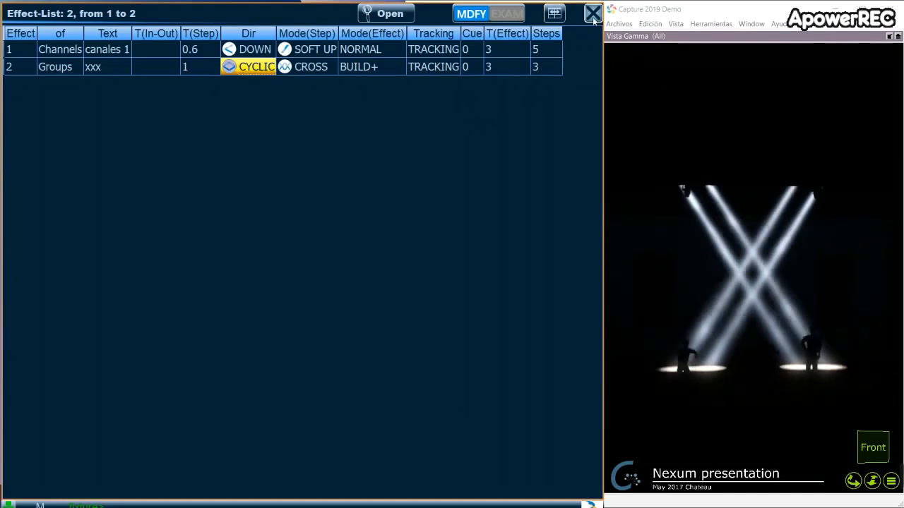
click(592, 13)
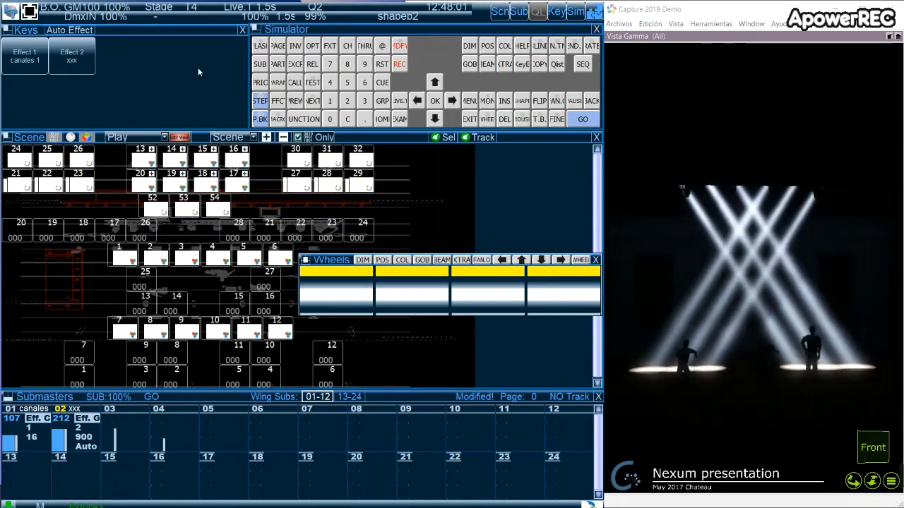
Step: Open the options of submaster 02 and set effect 2's step mode to HARD and its direction to UP
click(74, 408)
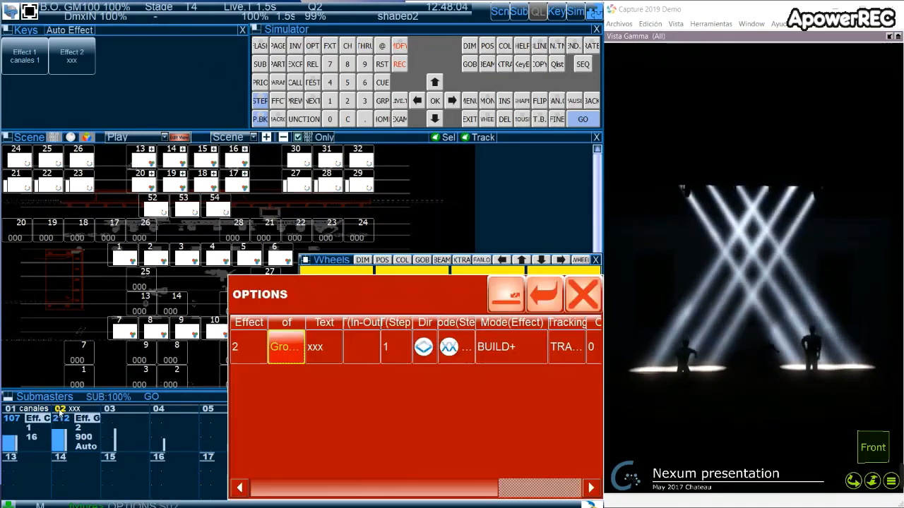
click(455, 350)
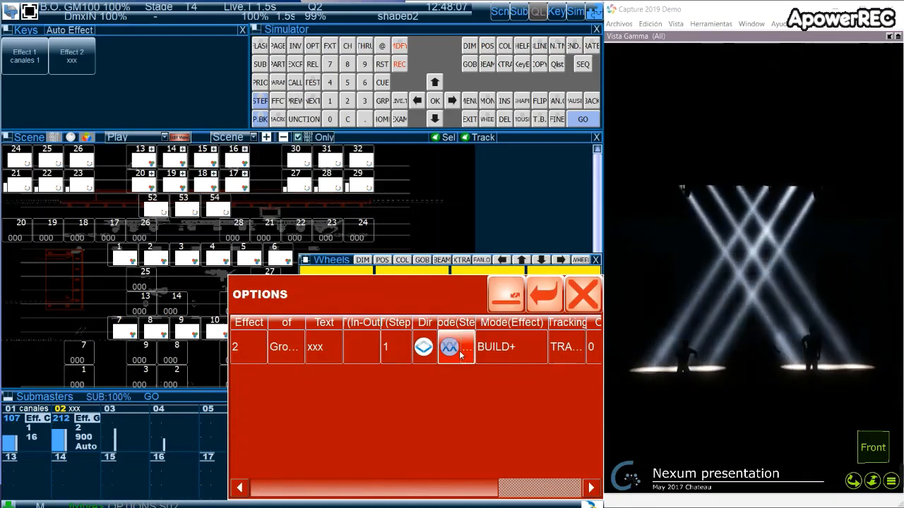
click(456, 351)
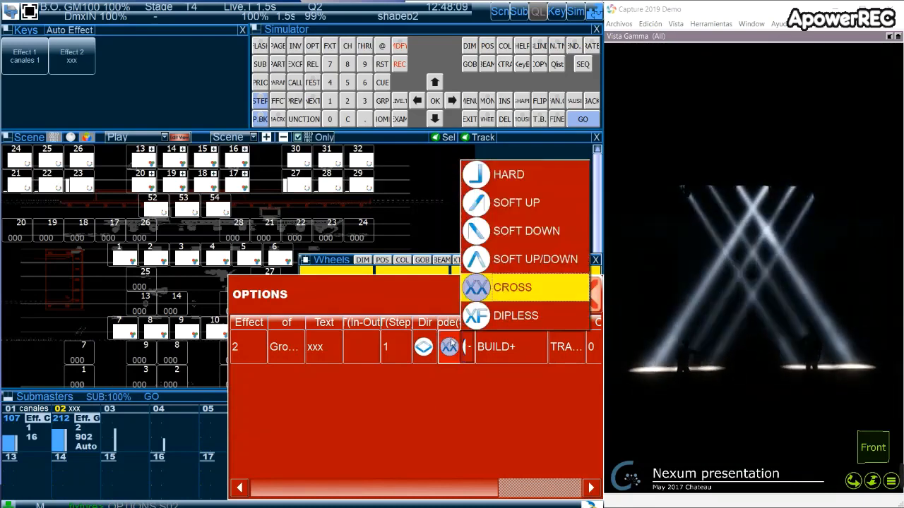
click(533, 173)
click(425, 348)
click(425, 349)
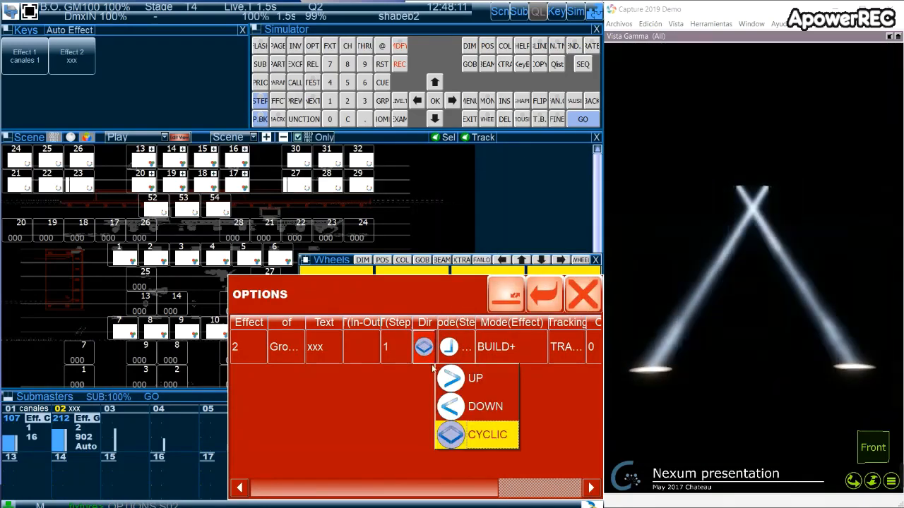
click(452, 378)
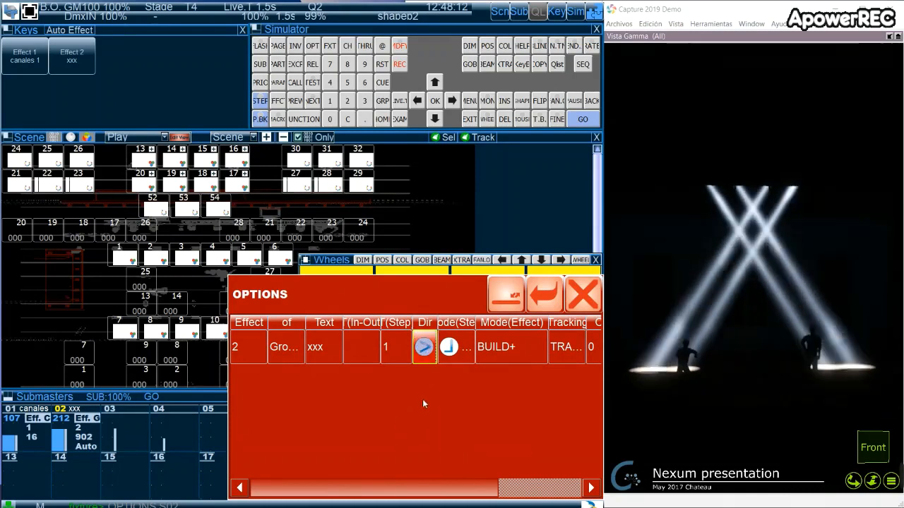
Step: Set effect 2's step time to 0.2 and close the submaster options
click(382, 357)
text(0)
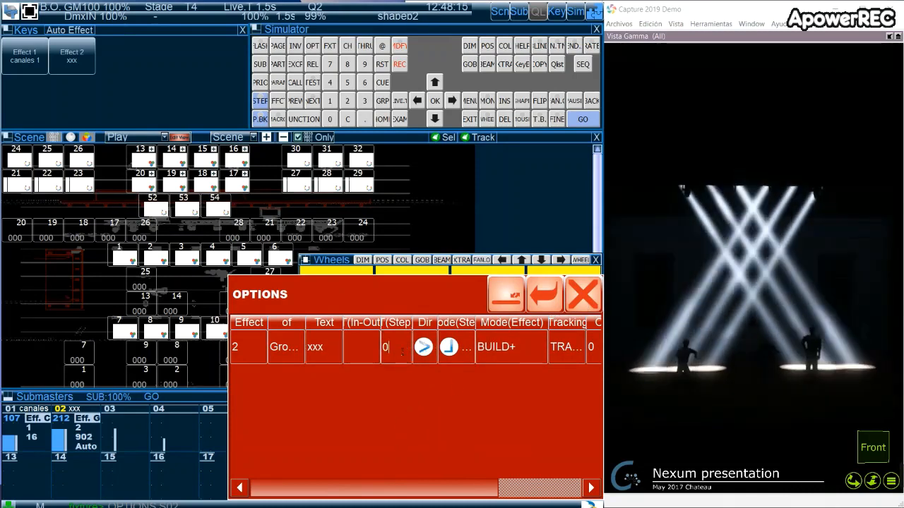
text(.3)
key(Return)
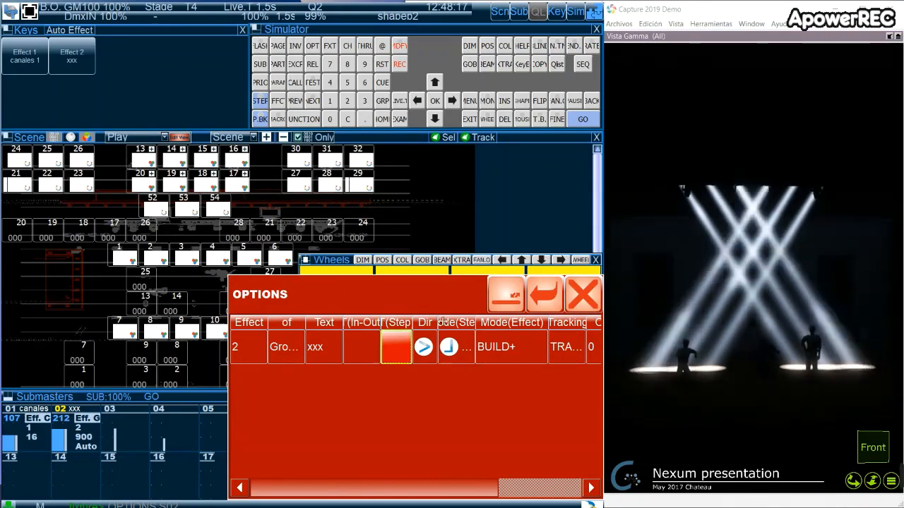
click(395, 347)
text(0)
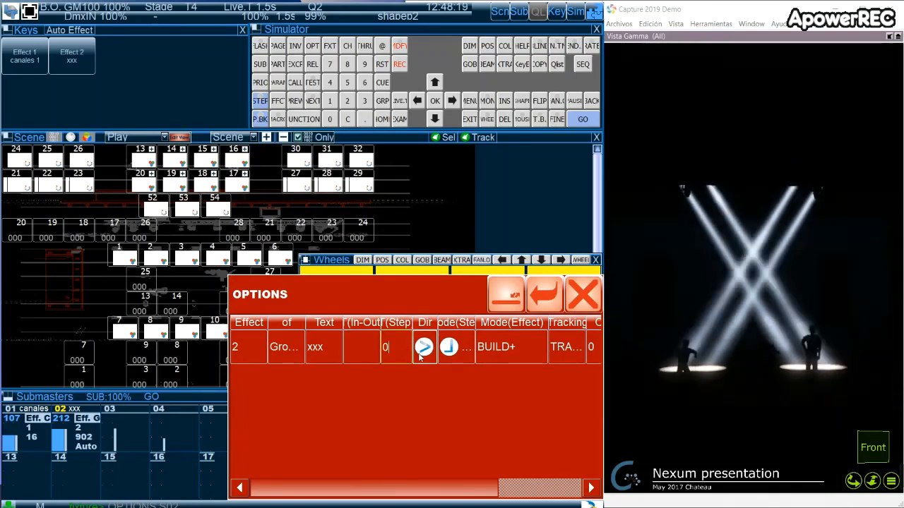
text(.2)
key(Return)
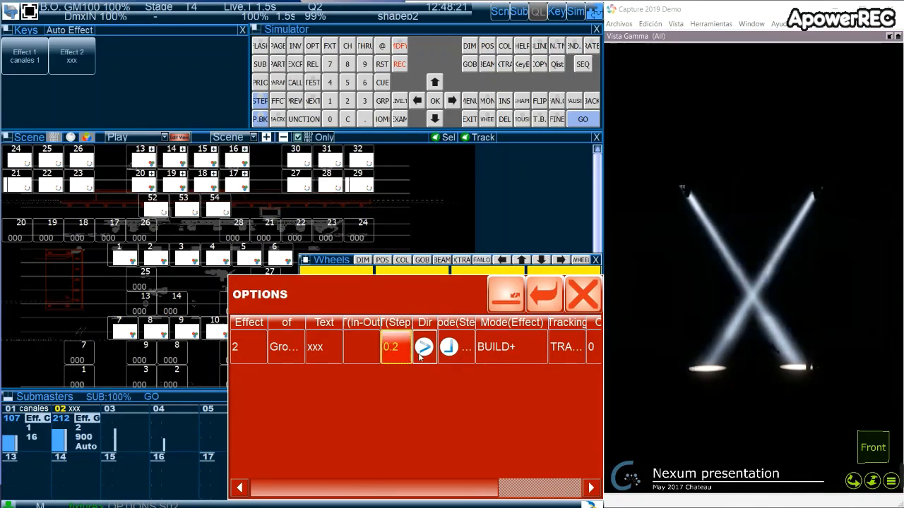
click(583, 293)
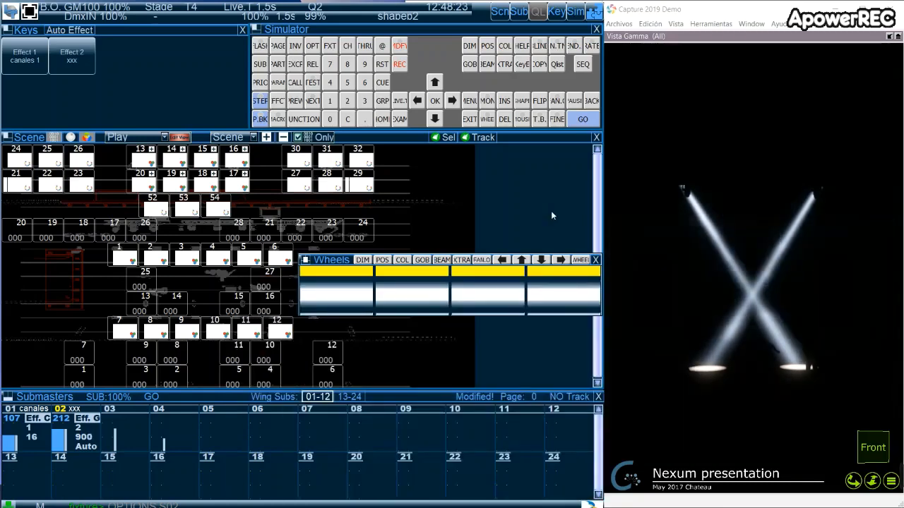
Step: Stop the group effect on submaster 02, open the Params window, and shrink it to uncover the submasters
click(59, 459)
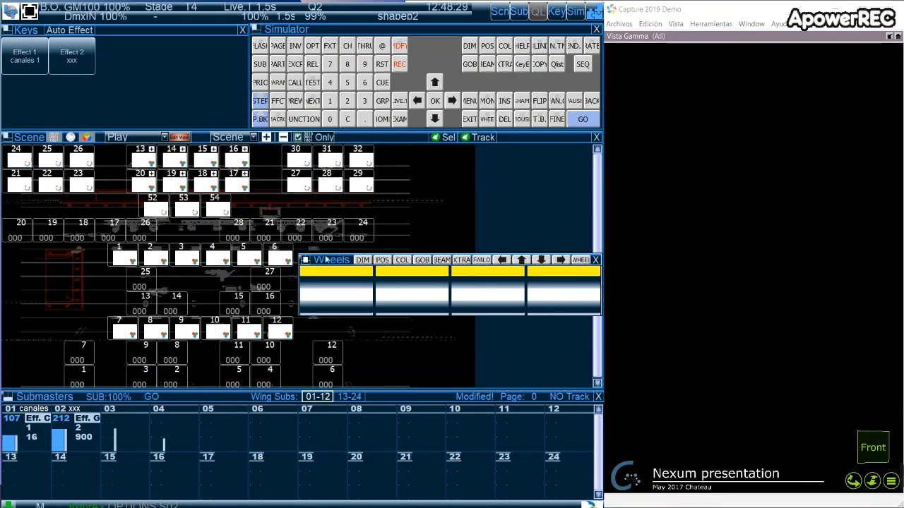
click(330, 104)
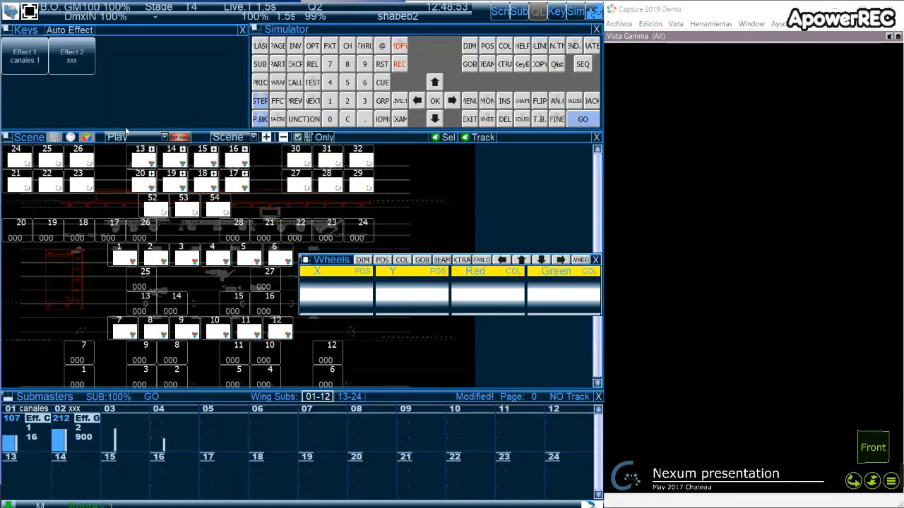
click(56, 140)
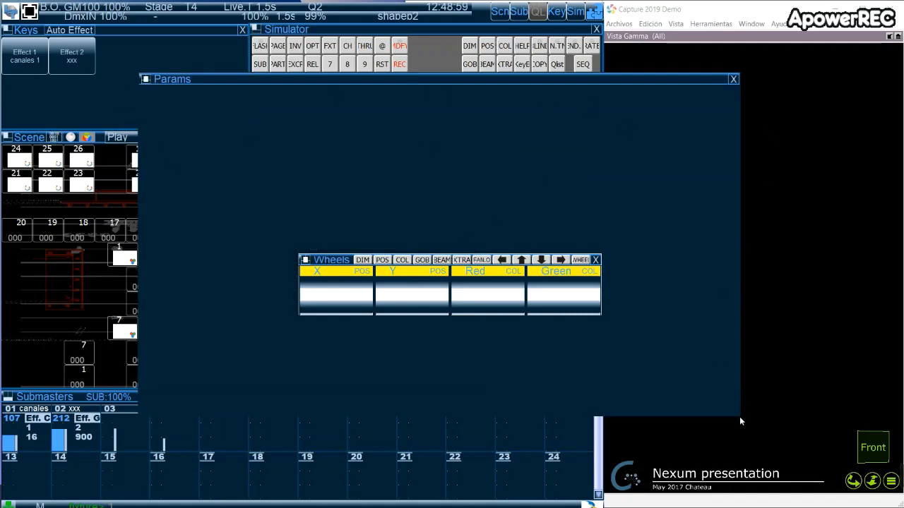
drag(743, 415, 507, 293)
Step: Play the group effect from submaster 02, examine the moving lights' parameters in the Params window, and stop it
click(59, 440)
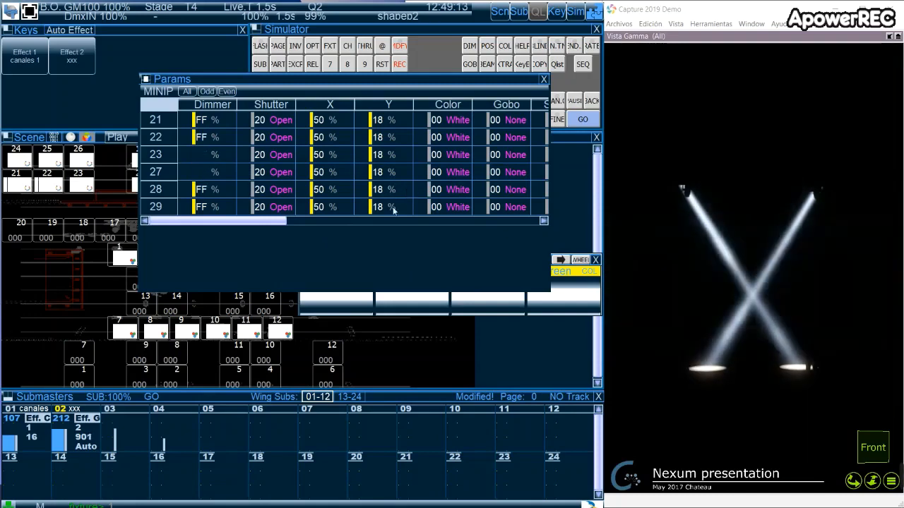
click(60, 447)
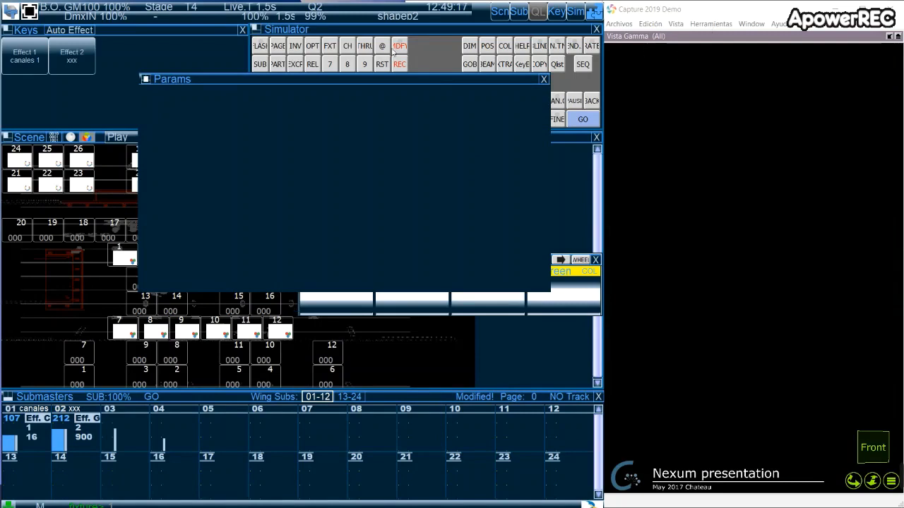
Step: Set the scene's parameter filter to Used and reposition the Params window clear of the submasters
drag(276, 84, 249, 203)
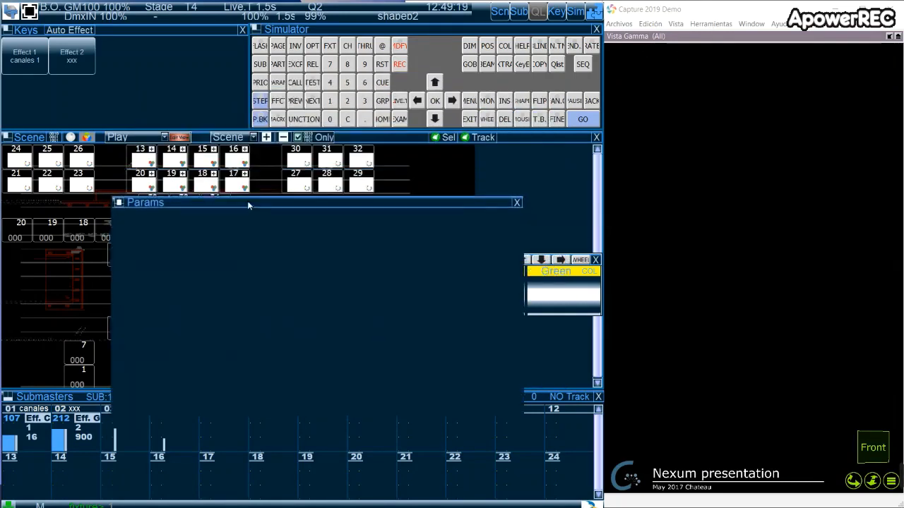
click(243, 140)
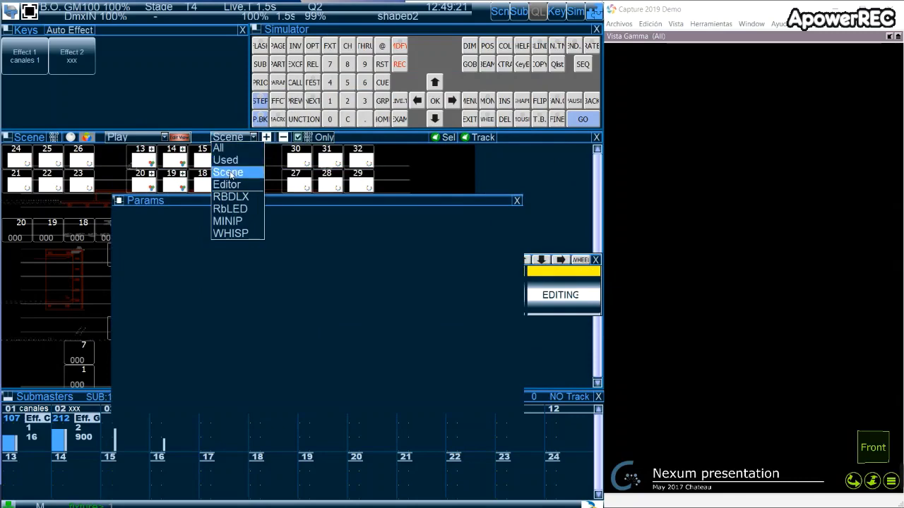
click(225, 159)
drag(246, 199, 389, 51)
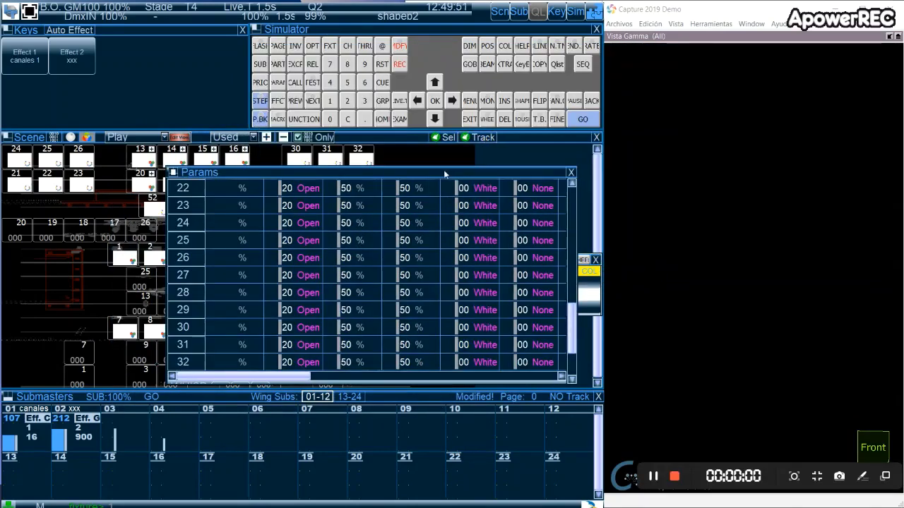
drag(444, 169, 360, 46)
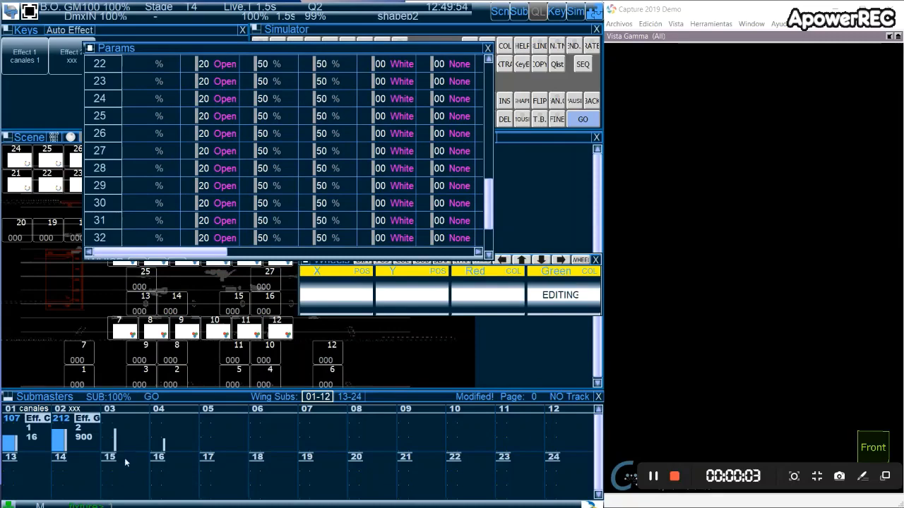
Step: Play and stop the group effect on submaster 02 to compare the used fixtures' position values during and after playback
click(60, 443)
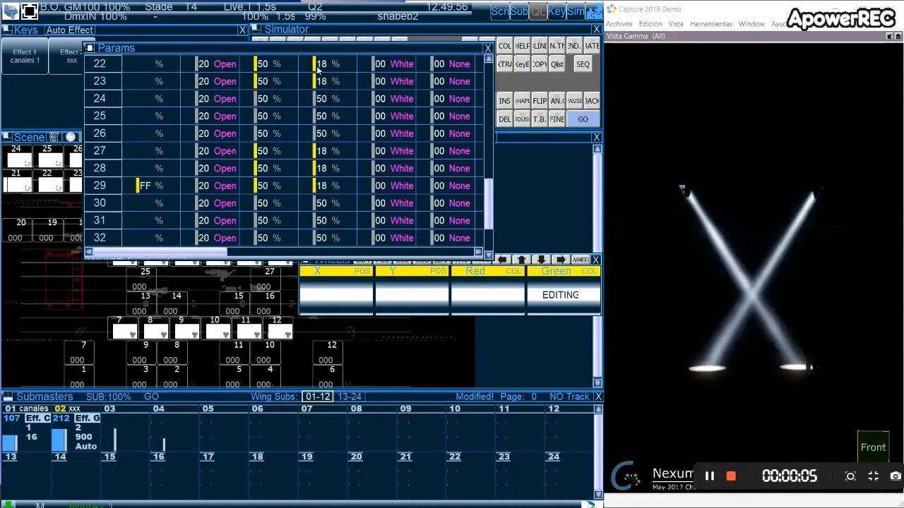
click(59, 446)
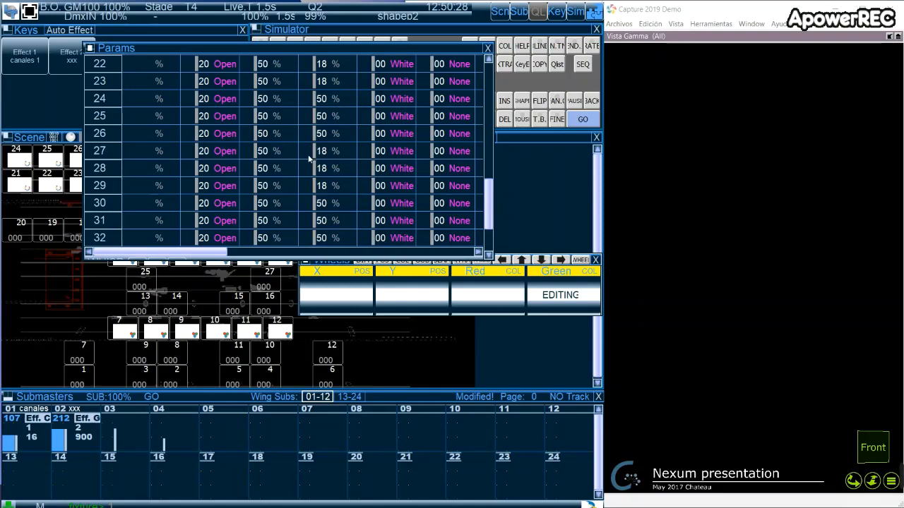
Step: Open the options of submaster 02, set effect 2's tracking to NO TRACKING, and close the options
drag(317, 50, 305, 72)
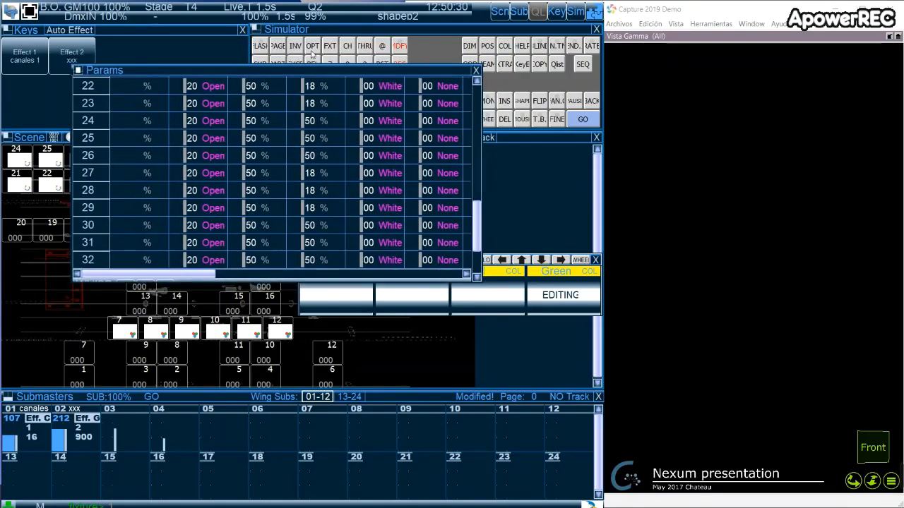
click(315, 48)
click(62, 410)
click(565, 355)
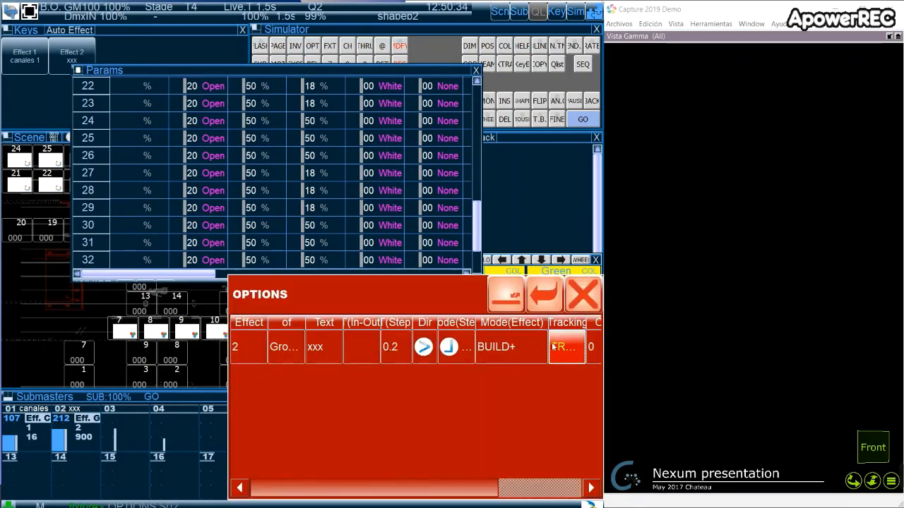
mouse_move(553, 335)
mouse_down()
mouse_move(489, 329)
mouse_move(568, 328)
mouse_up()
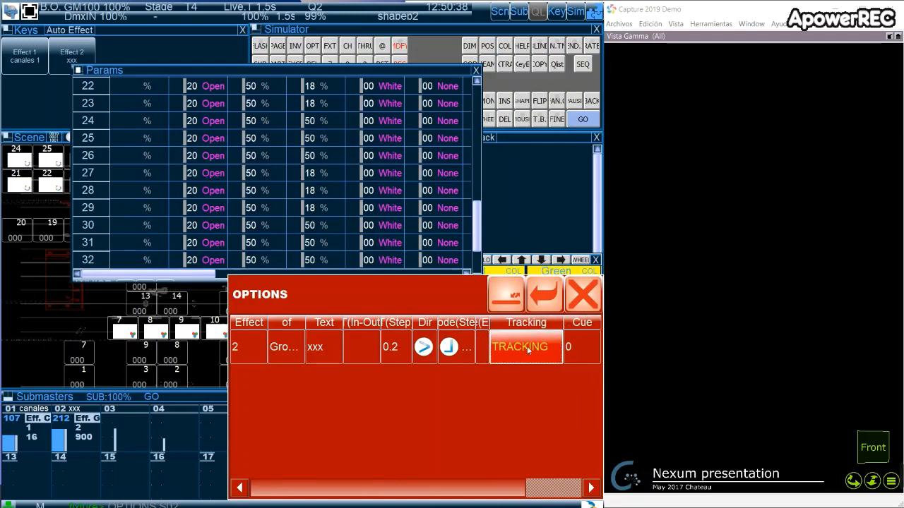
click(524, 349)
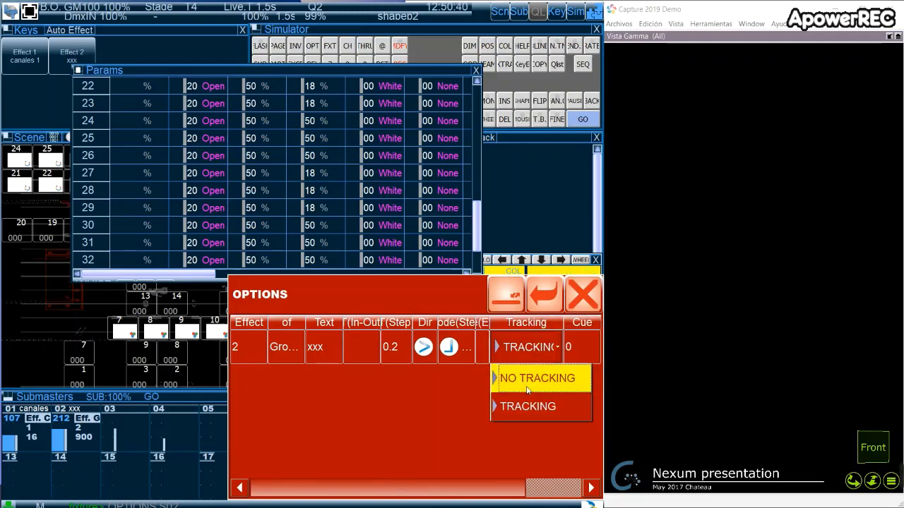
click(526, 379)
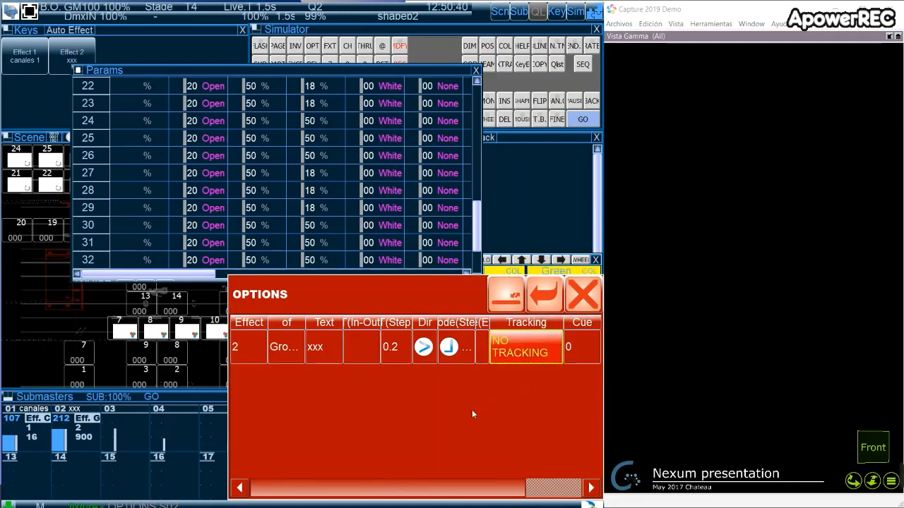
click(582, 294)
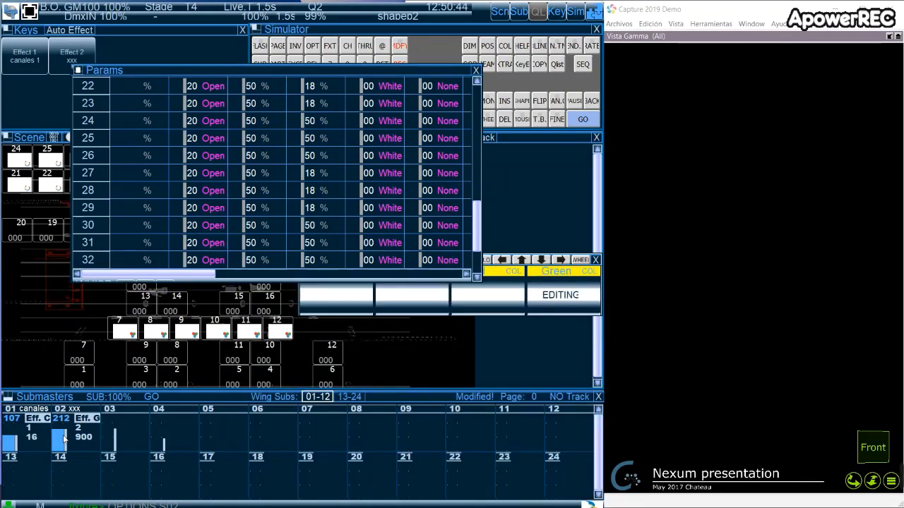
Step: Play and stop the group effect on submaster 02 to examine the fixtures' position values with tracking off
click(72, 412)
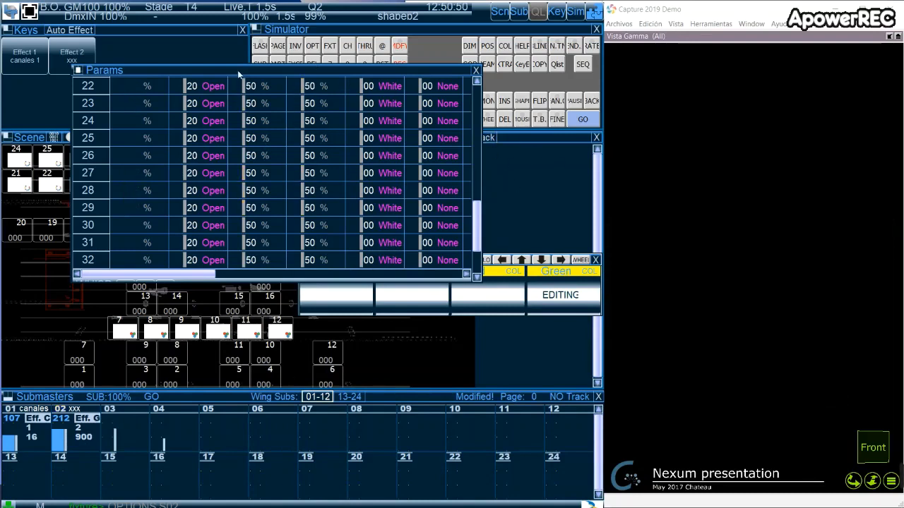
click(62, 449)
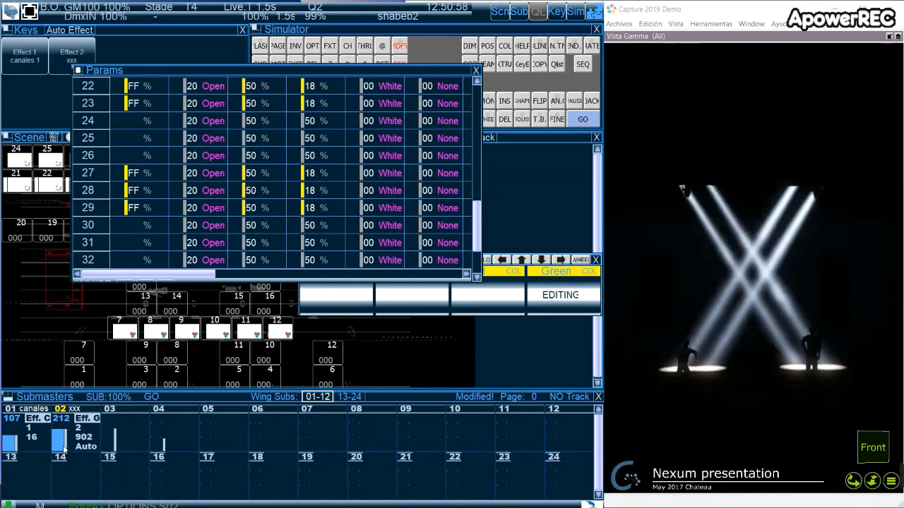
click(64, 449)
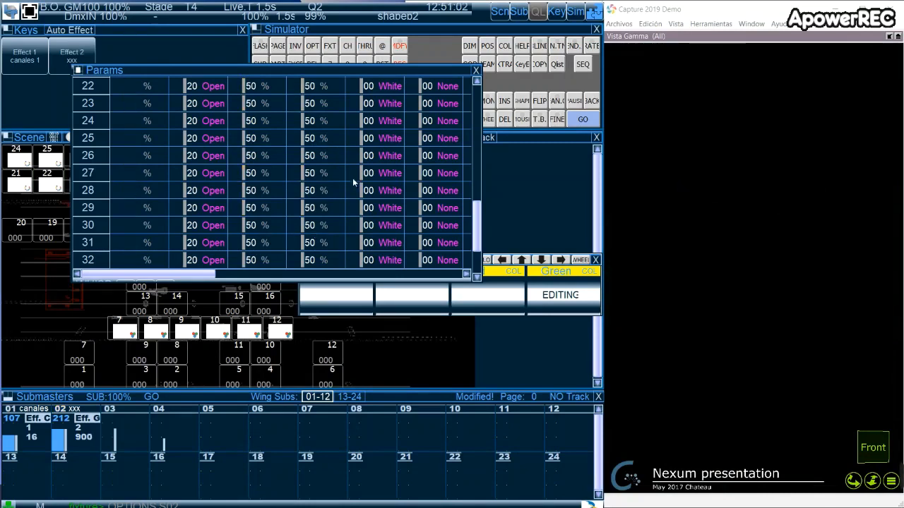
Step: Restart the group effect on submaster 02, close the Params window, and stop playback
click(60, 443)
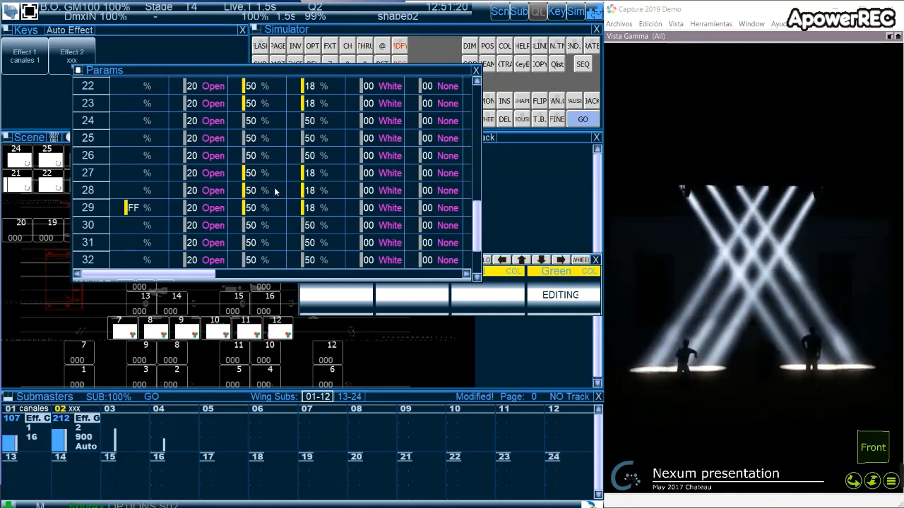
click(476, 72)
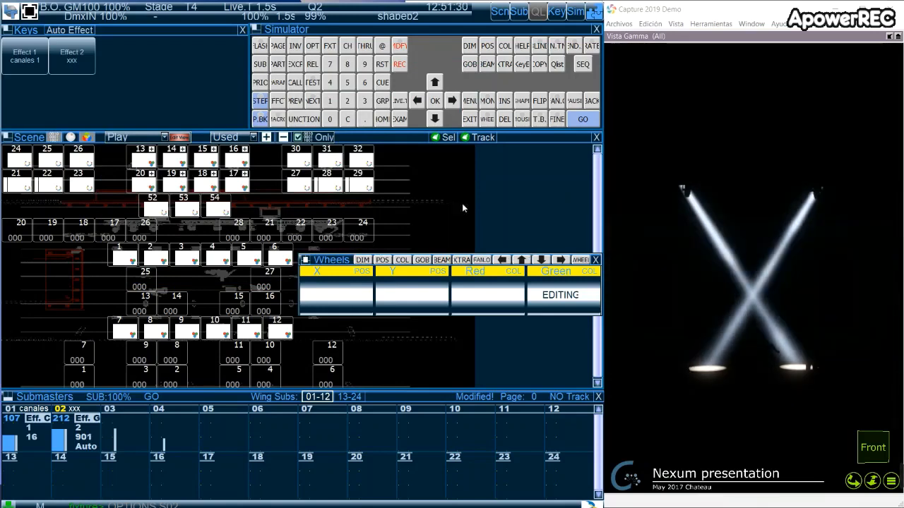
click(60, 449)
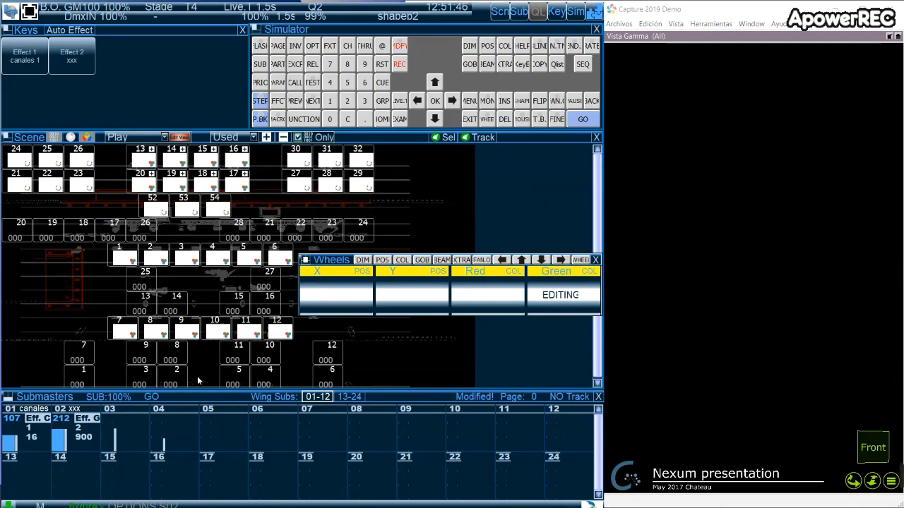
Step: Raise channel 2 to 61, bring fixture 12's intensity up to +136, and aim its beam at the dancer in the centre of the stage
drag(171, 380, 759, 436)
click(855, 481)
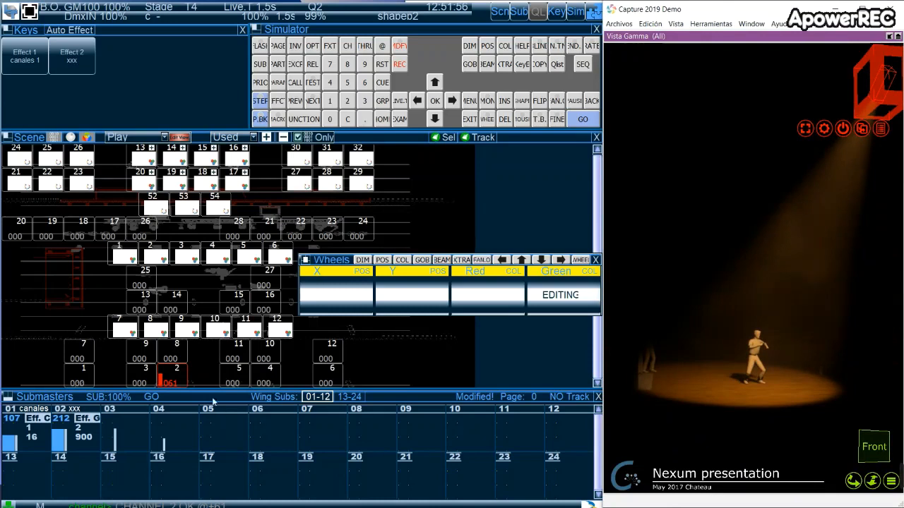
click(272, 331)
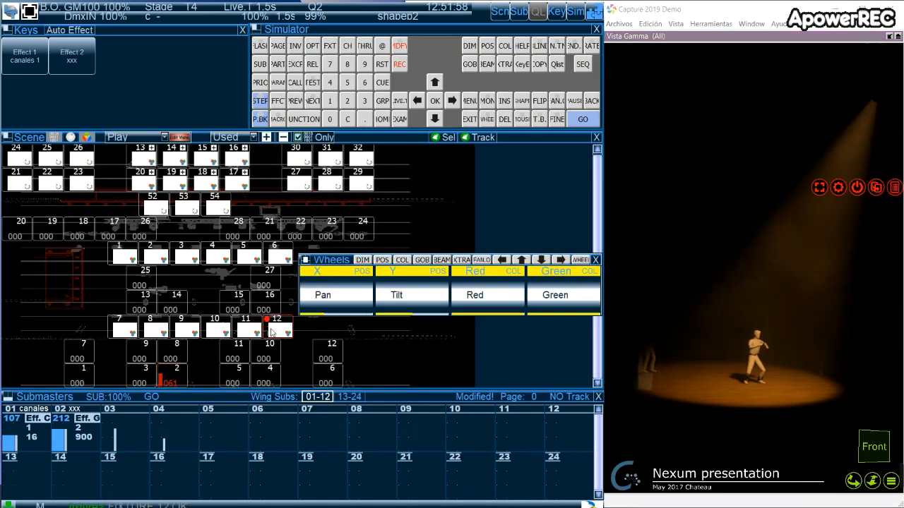
click(764, 373)
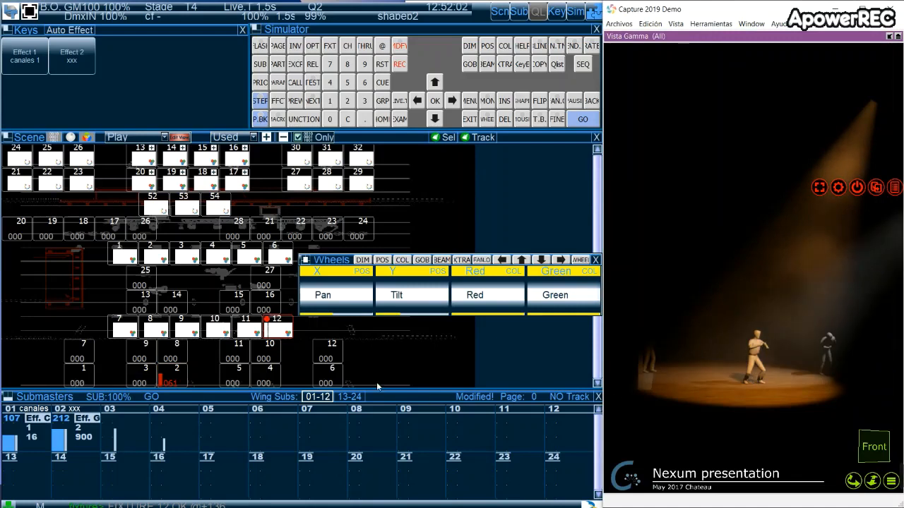
Step: Set fixture 12's Zoom beam parameter to +42
click(441, 260)
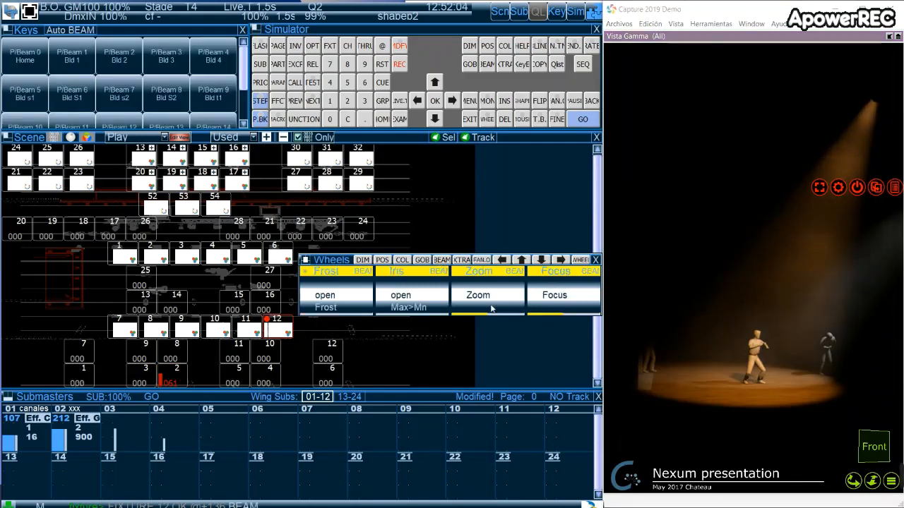
scroll(491, 307, up, 5)
scroll(487, 295, up, 20)
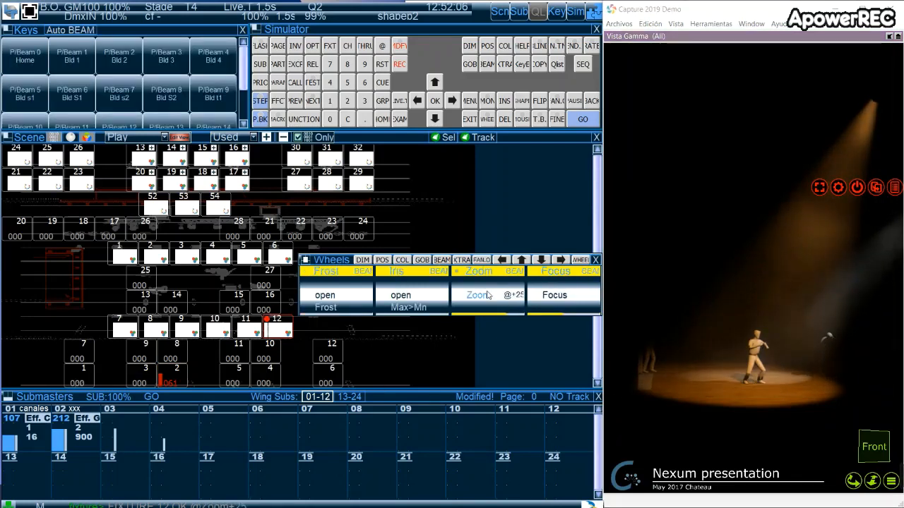
scroll(487, 295, down, 2)
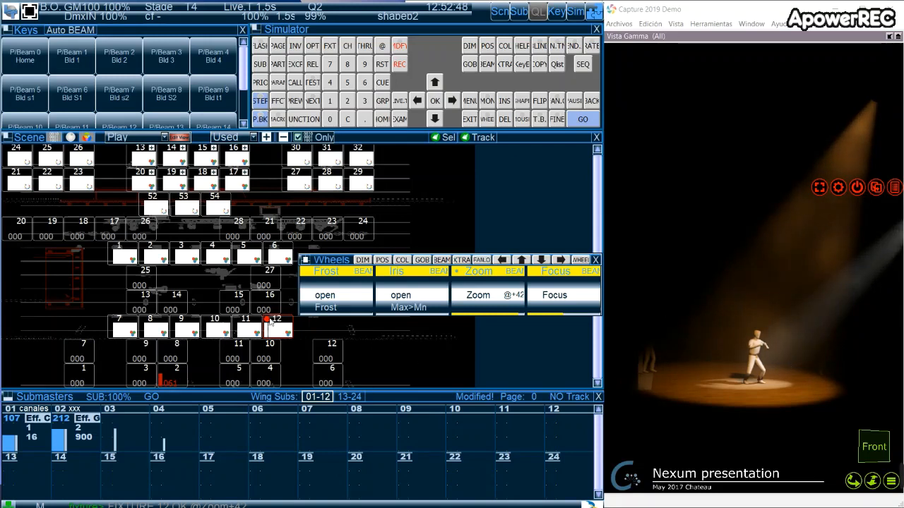
Step: Add fixtures 7 to 10 to the scene, raise their intensity to +109, and set their Zoom to +50
drag(119, 332, 218, 337)
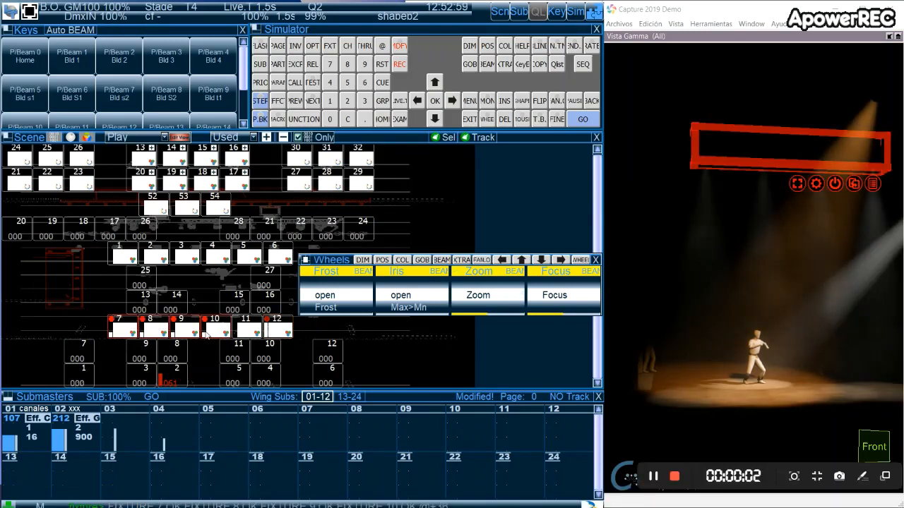
scroll(206, 335, up, 8)
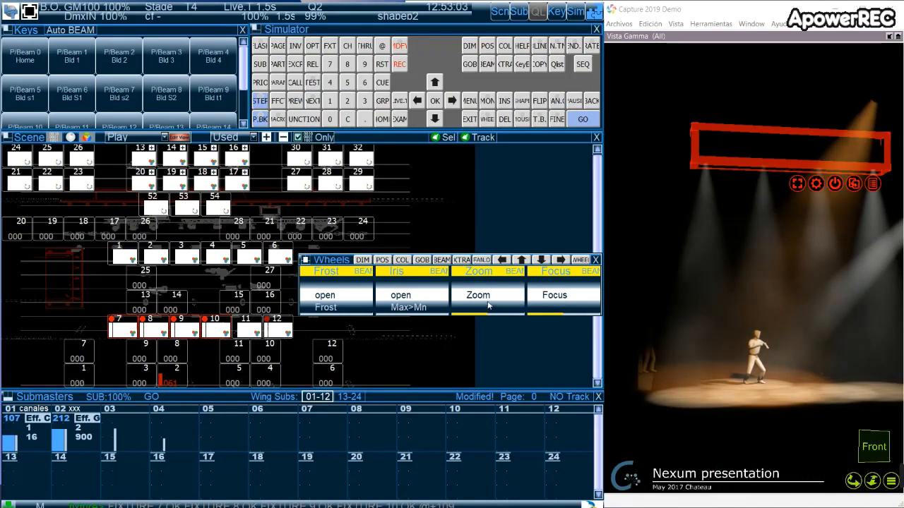
scroll(488, 308, down, 7)
scroll(488, 297, up, 10)
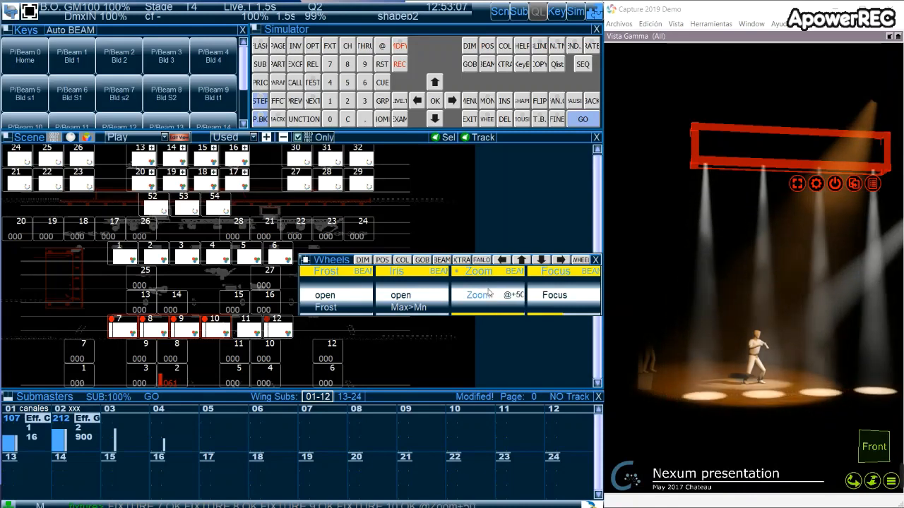
Step: Set the Iris of fixtures 7 to 10 to Max>Mn at +35
scroll(487, 293, up, 5)
scroll(413, 305, up, 9)
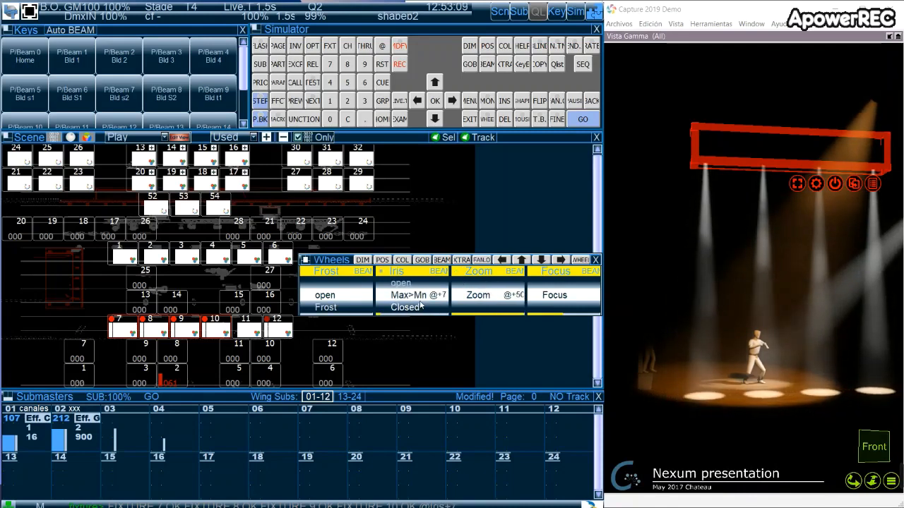
scroll(421, 306, up, 1)
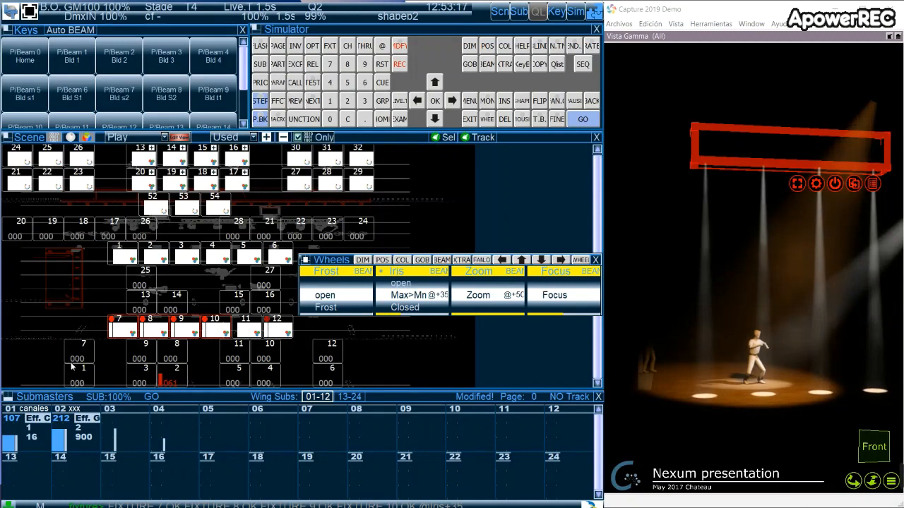
Step: Deselect fixtures 10, 9 and 8, and aim fixture 7's beam at the left edge of the lit stage floor
click(215, 329)
click(192, 335)
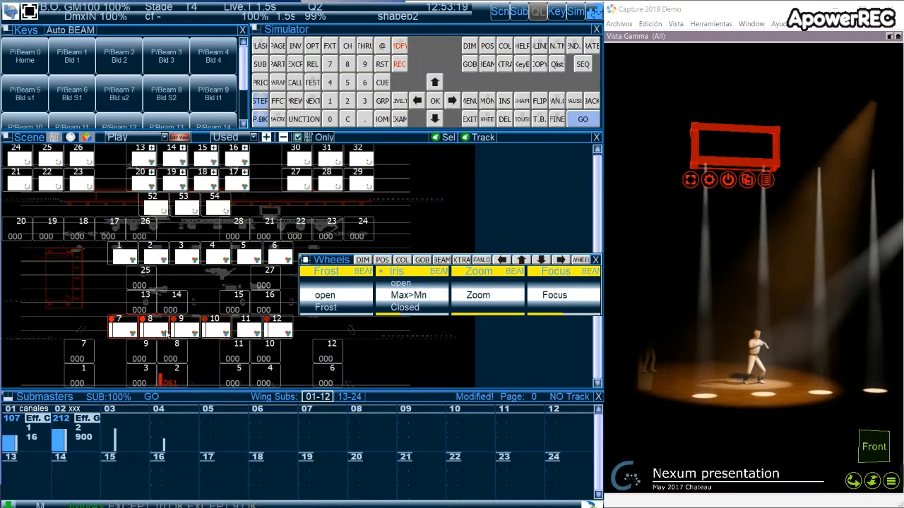
click(162, 335)
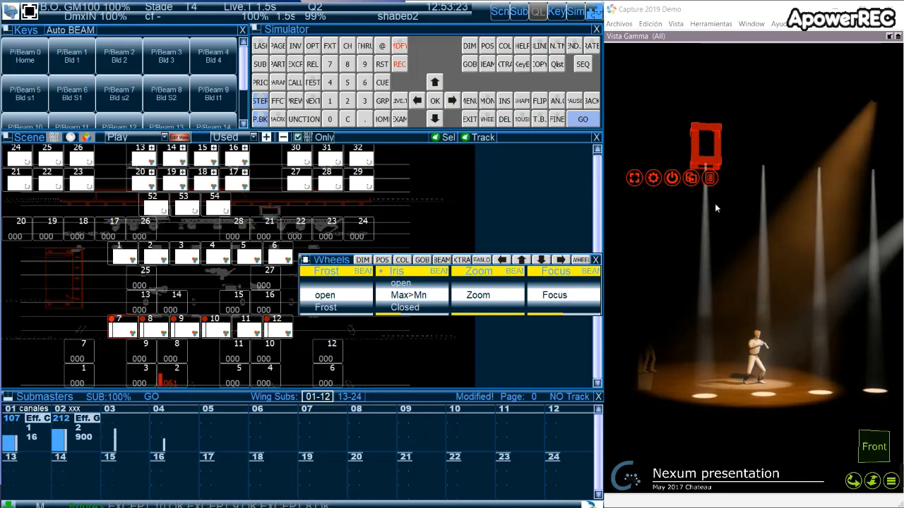
click(673, 393)
Step: Aim fixture 8's beam at the floor in front of the dancer, and return fixture 7's beam to the left edge of the lit floor
click(123, 337)
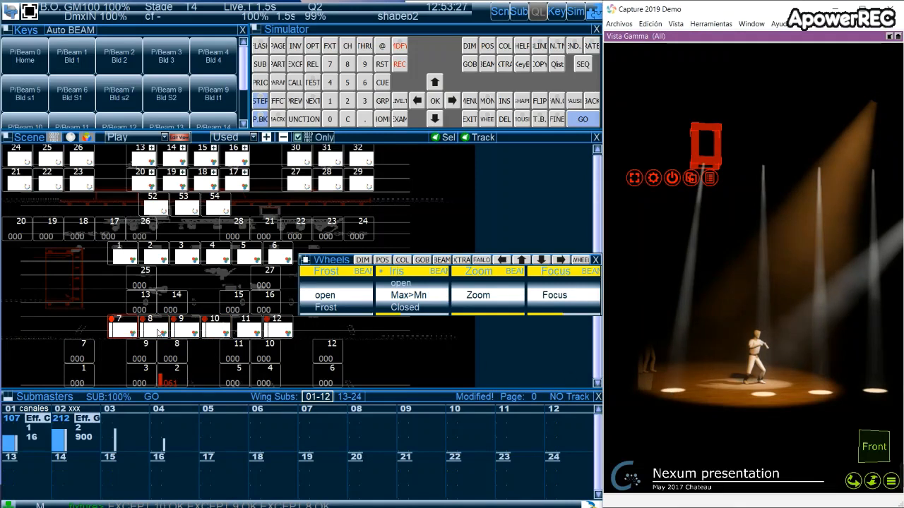
click(750, 404)
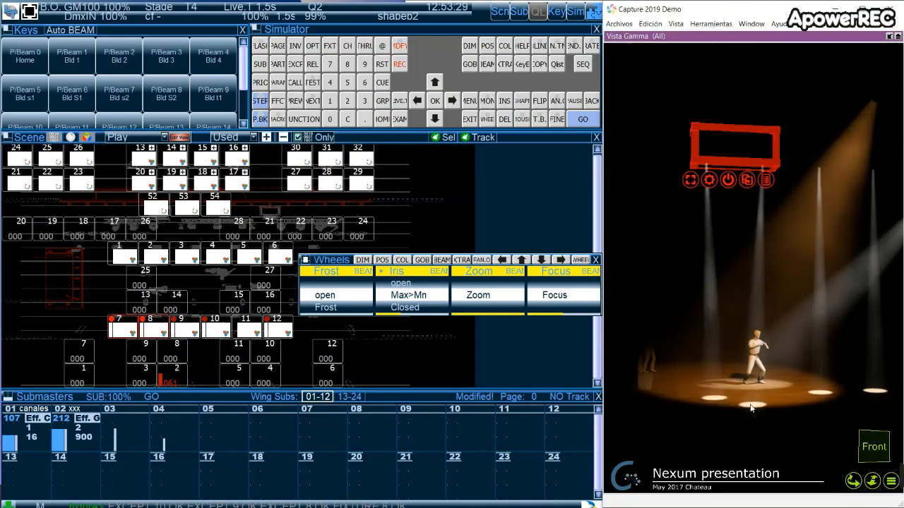
click(136, 341)
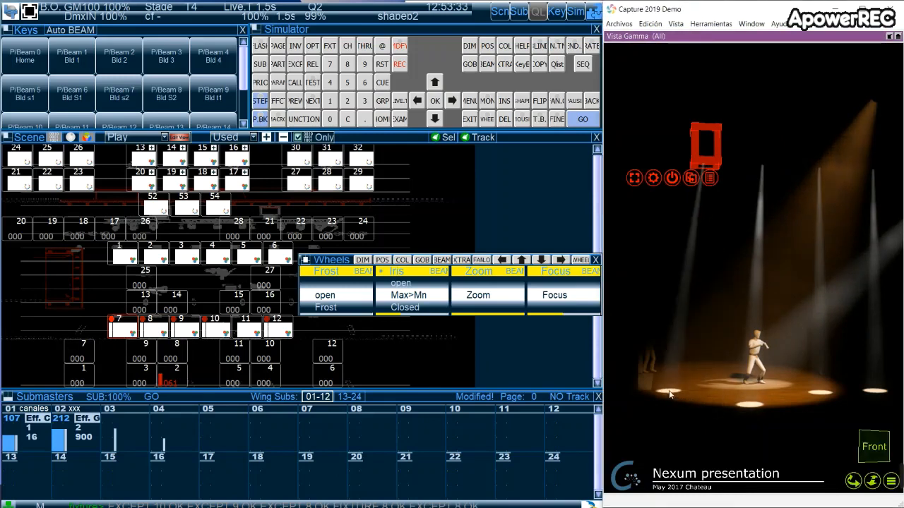
click(115, 331)
Step: Aim fixture 9's beam at the right side of the lit stage floor and deselect the fixture
click(180, 331)
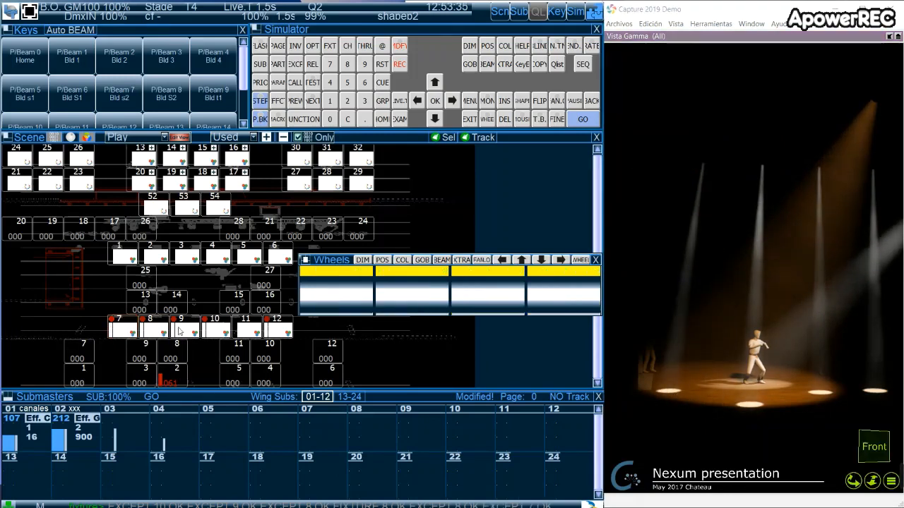
click(817, 379)
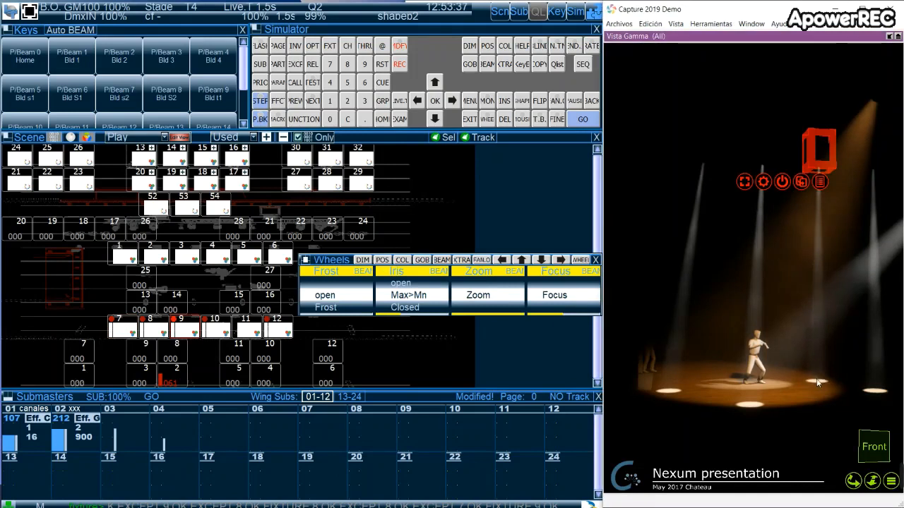
click(182, 332)
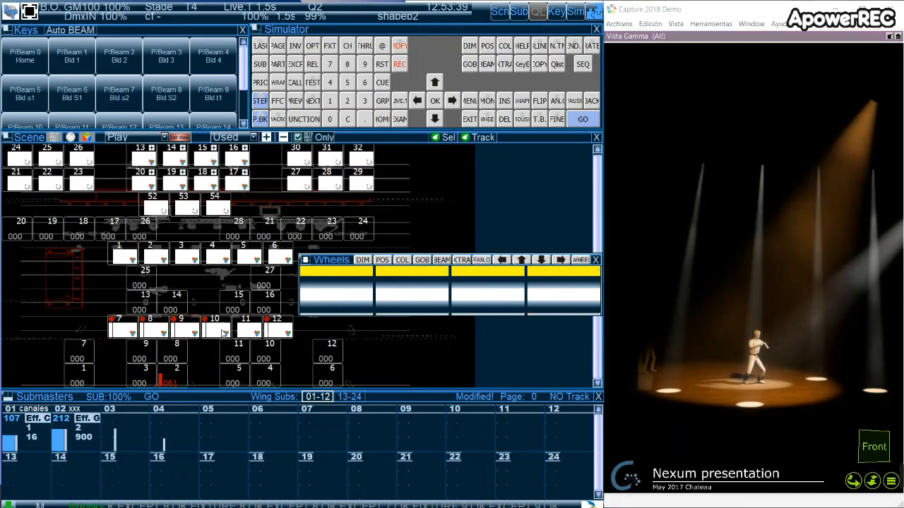
Step: Aim fixture 10's beam at the right side of the lit floor and fixture 9's beam at the floor behind the dancer on the left
click(219, 330)
click(708, 364)
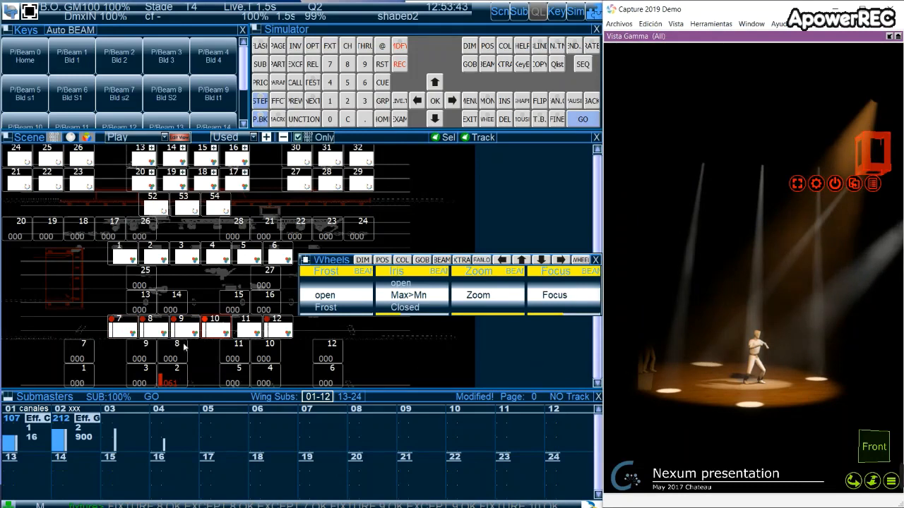
click(821, 381)
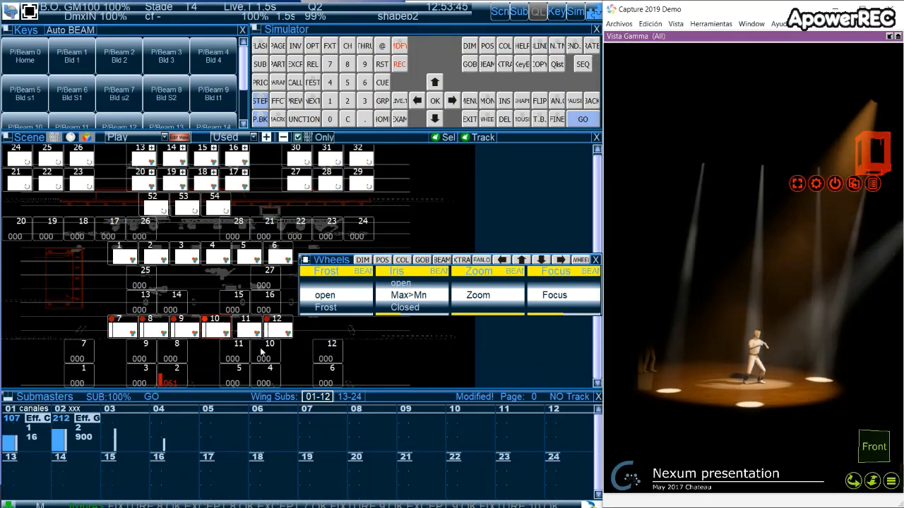
click(210, 333)
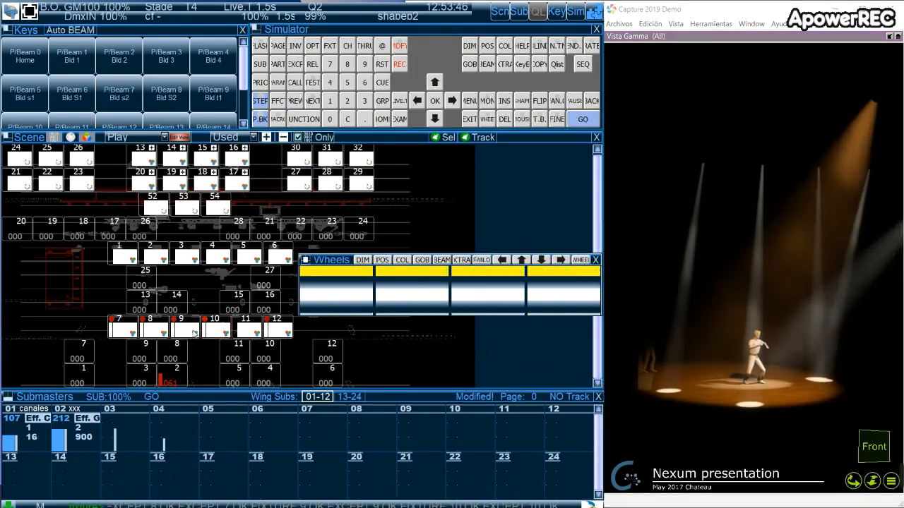
click(715, 366)
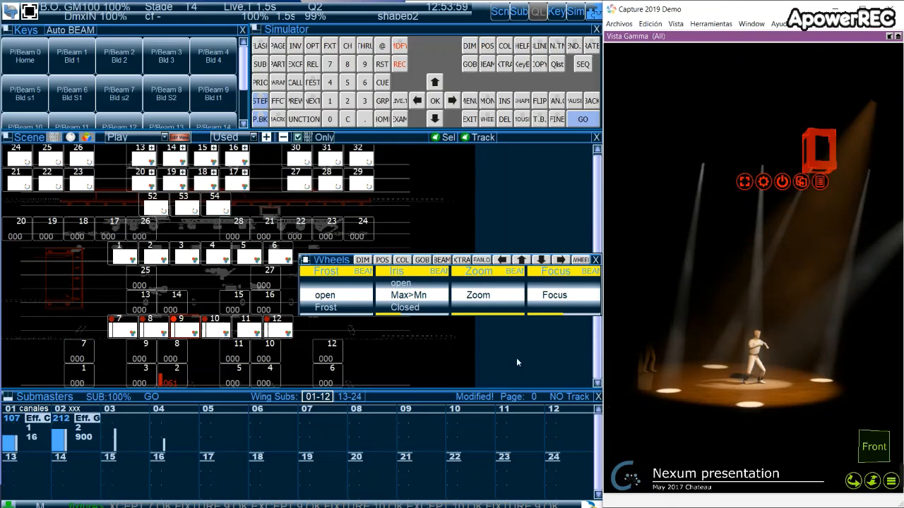
Step: Open the group list, examine the group numbers in use up to the last entries, and close the list
key(g)
key(g)
scroll(470, 396, down, 5)
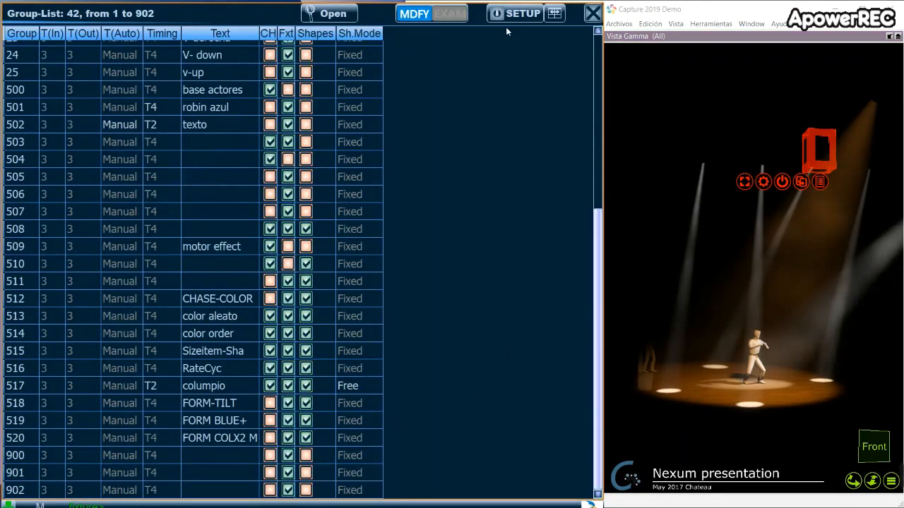
click(592, 13)
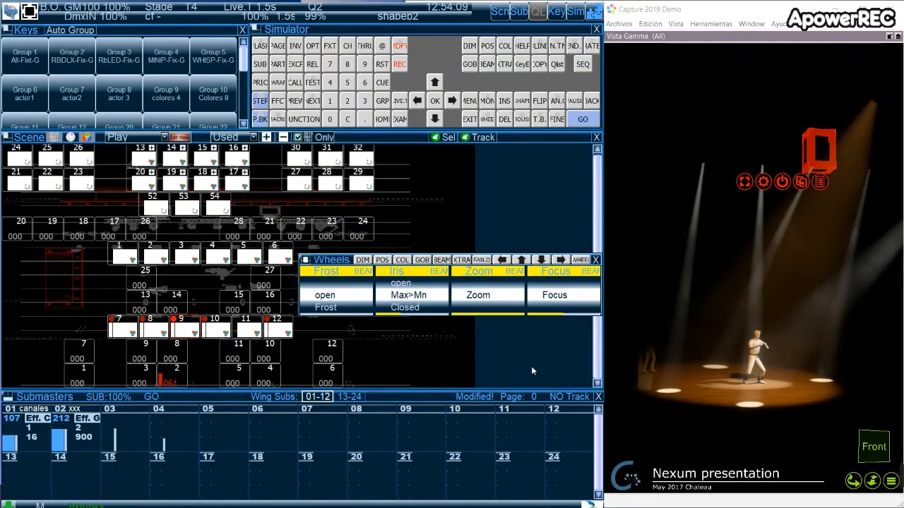
Step: Record the current look as group 905, close its recording options, and deselect fixture 9
text(g905)
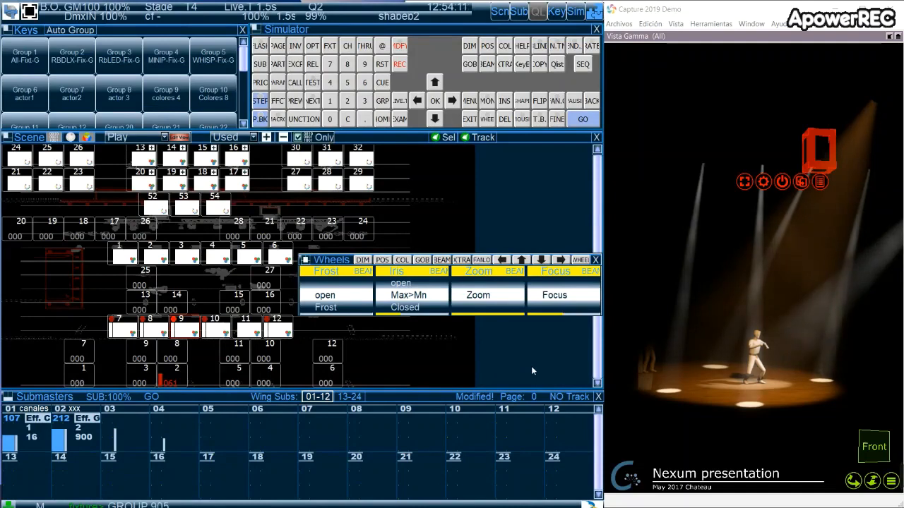
text(r)
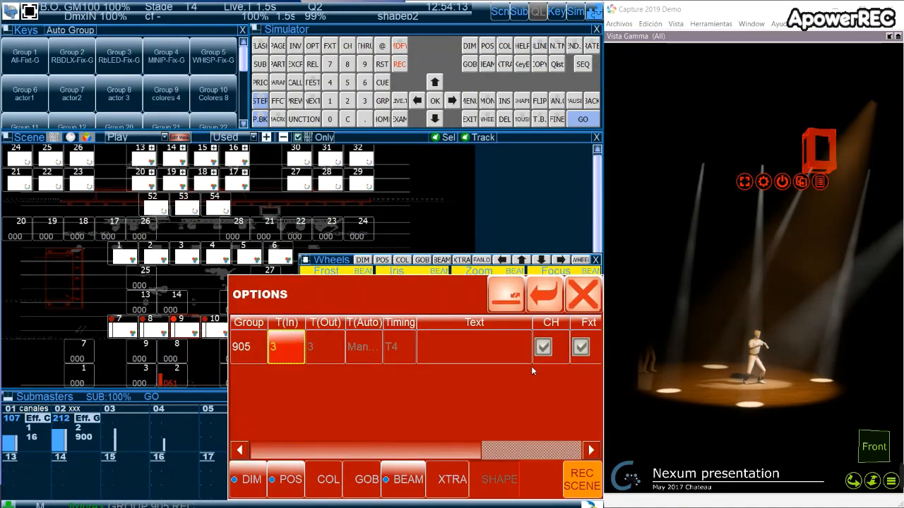
click(573, 296)
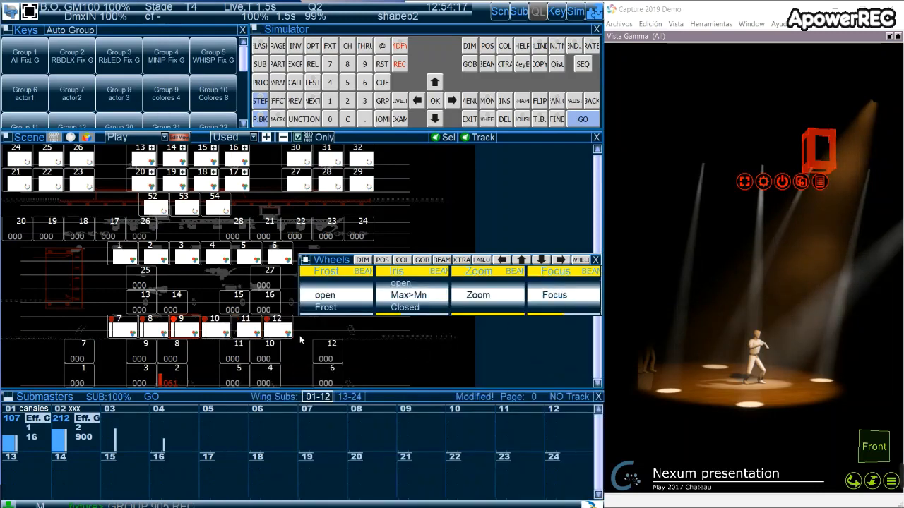
click(186, 327)
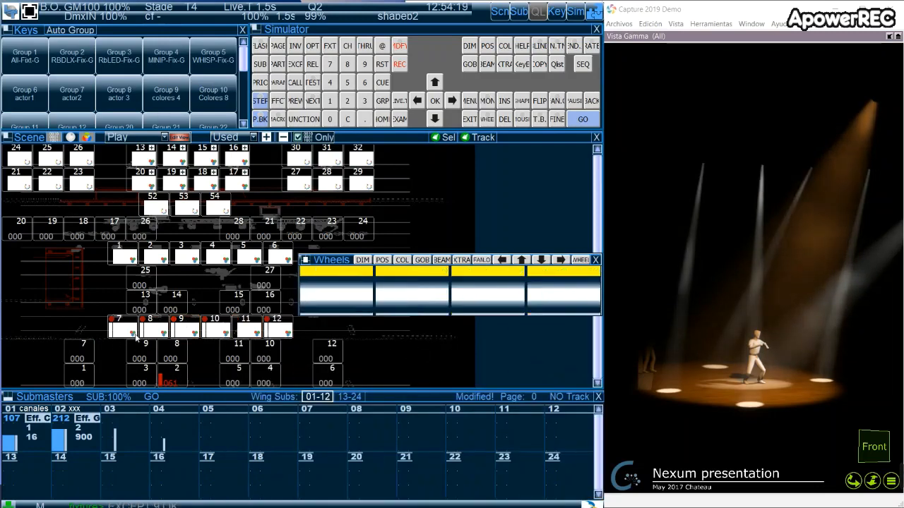
Step: Aim fixture 7's beam at the floor in front of the dancer and fixture 8's beam at the right side of the lit floor
click(127, 334)
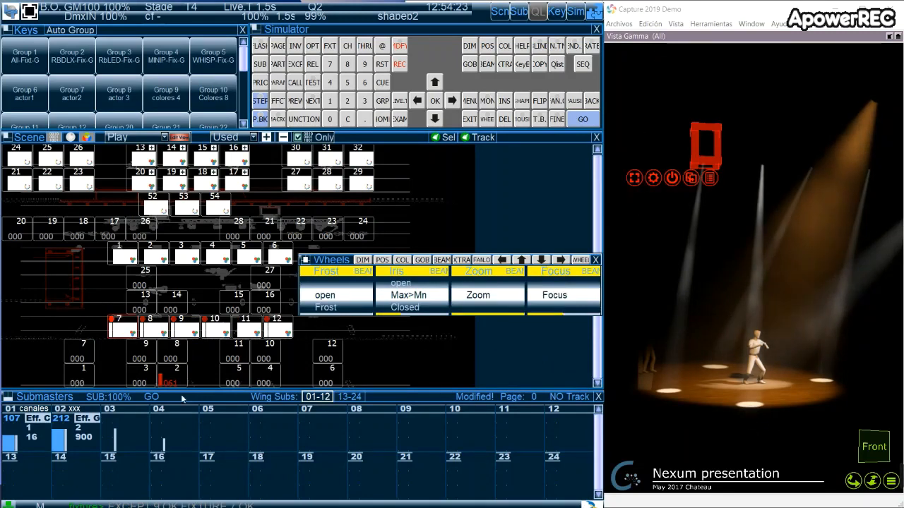
click(754, 408)
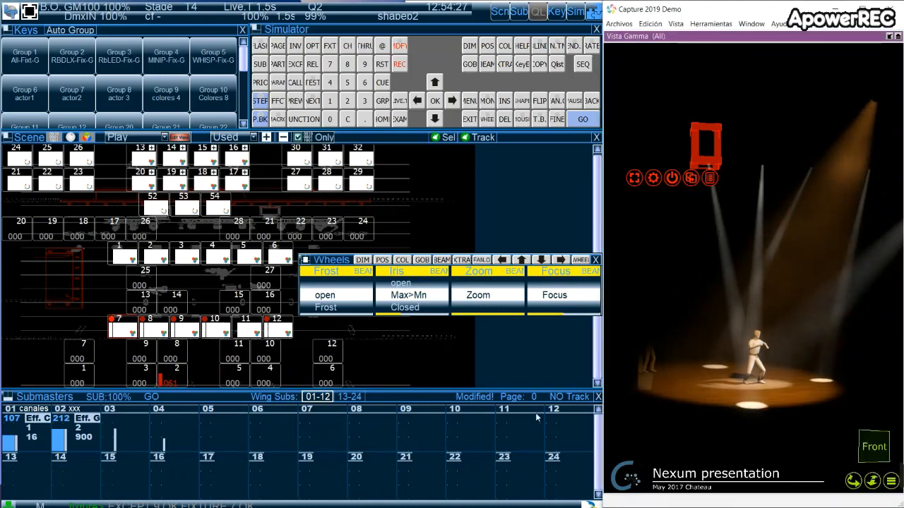
click(160, 333)
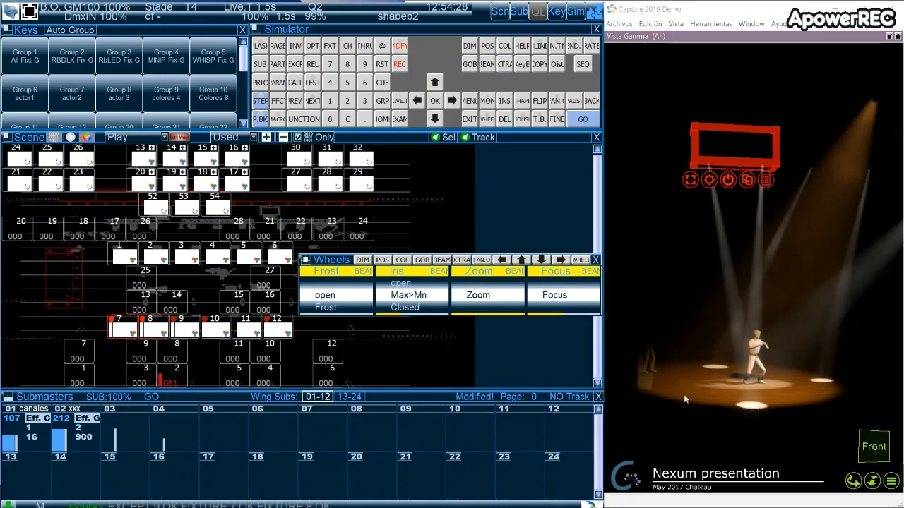
click(825, 382)
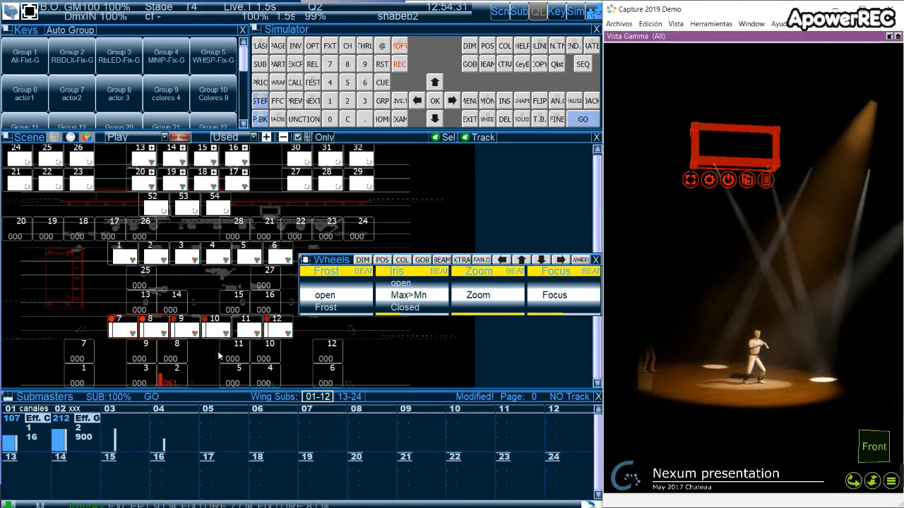
click(124, 339)
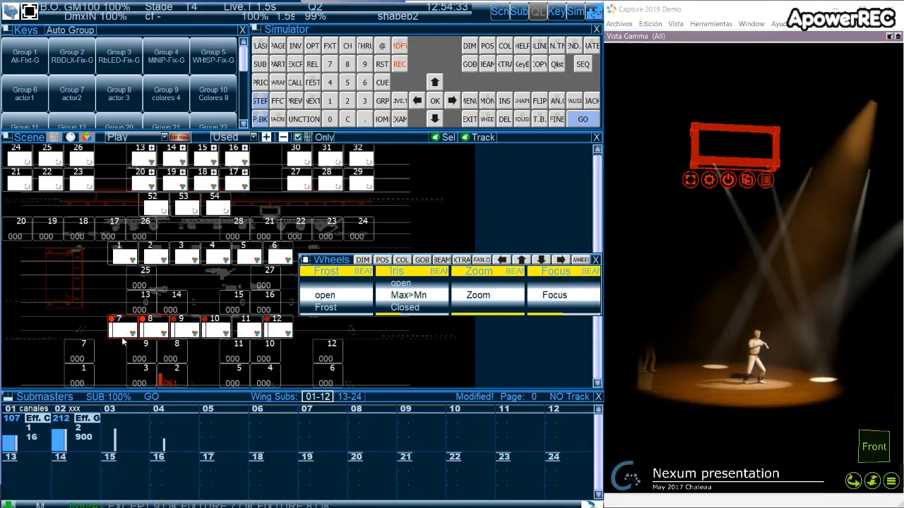
click(134, 337)
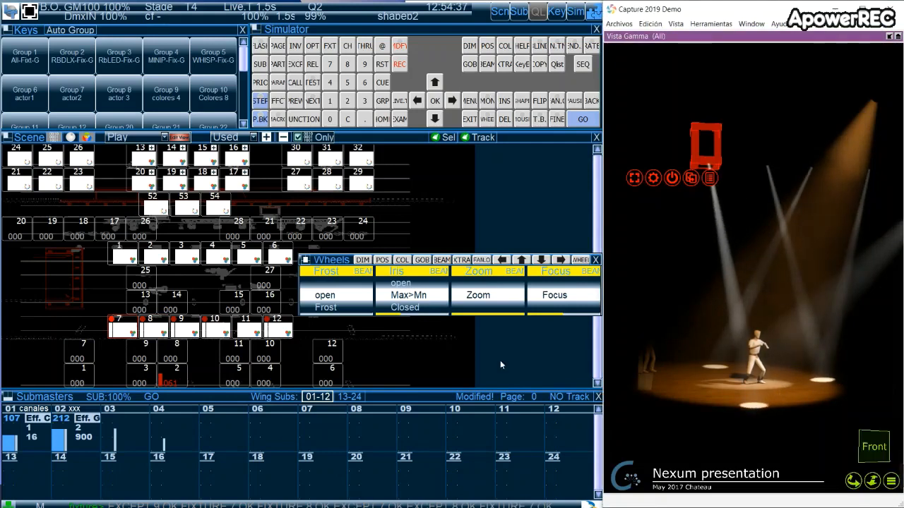
Step: Aim fixture 10's beam at the floor behind the dancer and fixture 9's beam at the left edge of the lit floor
click(185, 325)
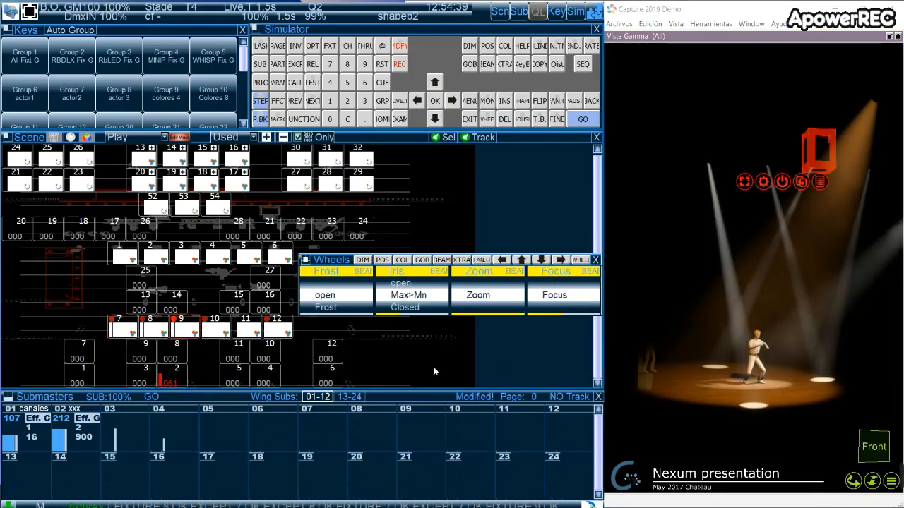
click(717, 369)
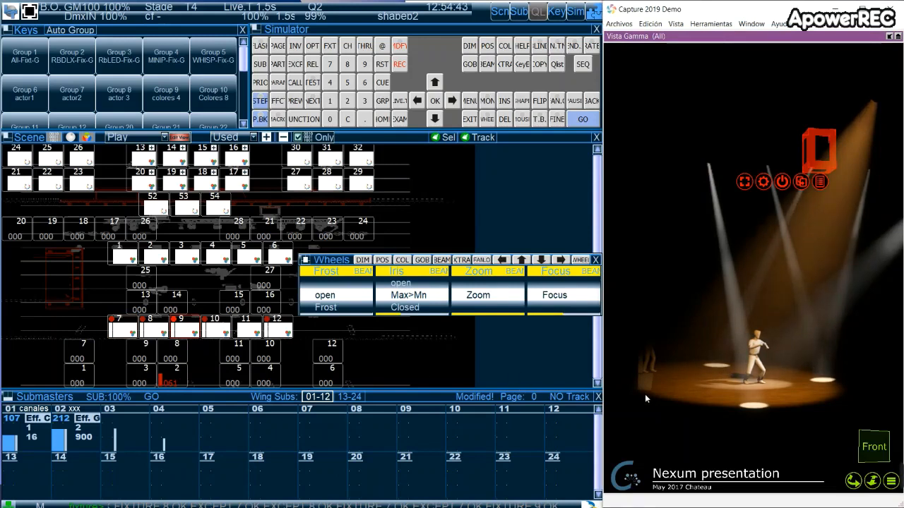
click(220, 333)
click(701, 368)
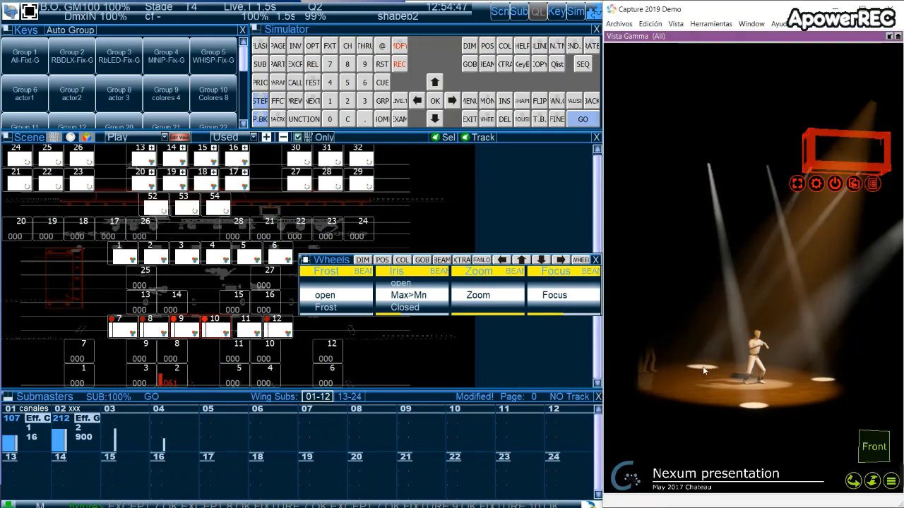
click(199, 338)
click(660, 393)
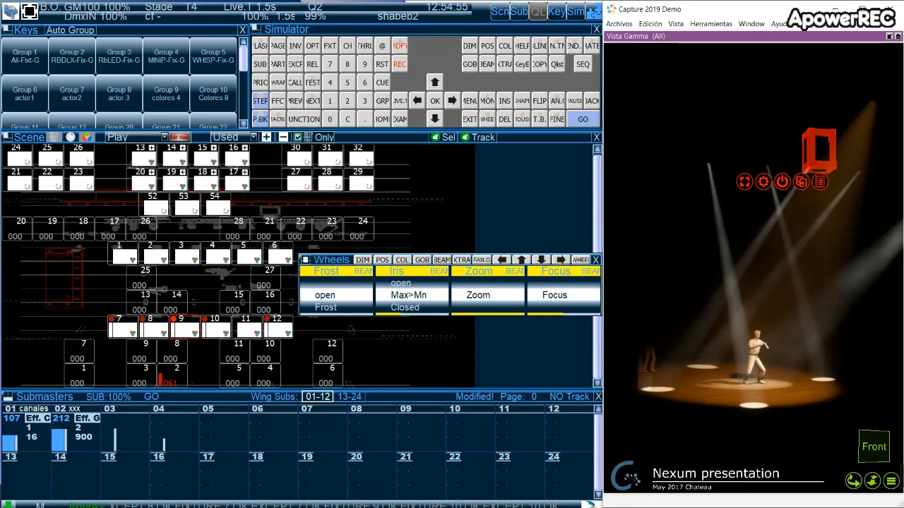
Step: Record the current look as group 906 and close its recording options
click(543, 505)
text(g906)
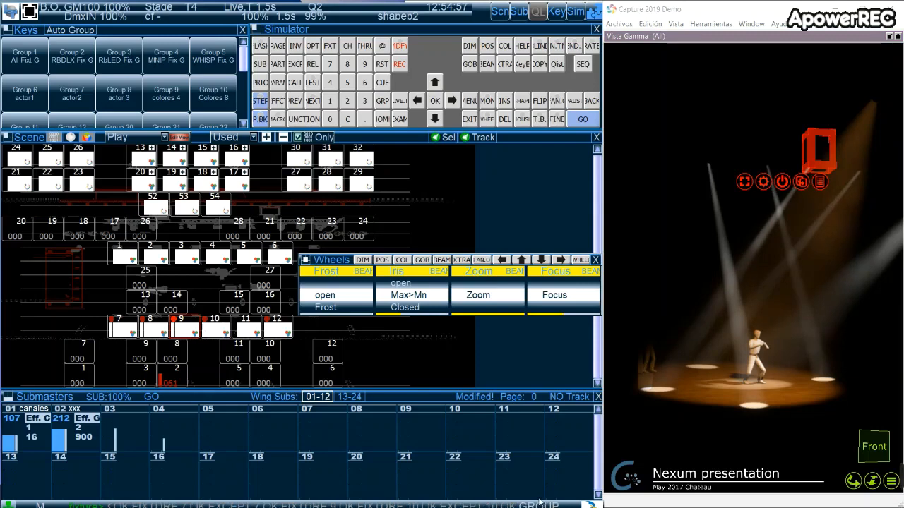
text(r)
click(592, 302)
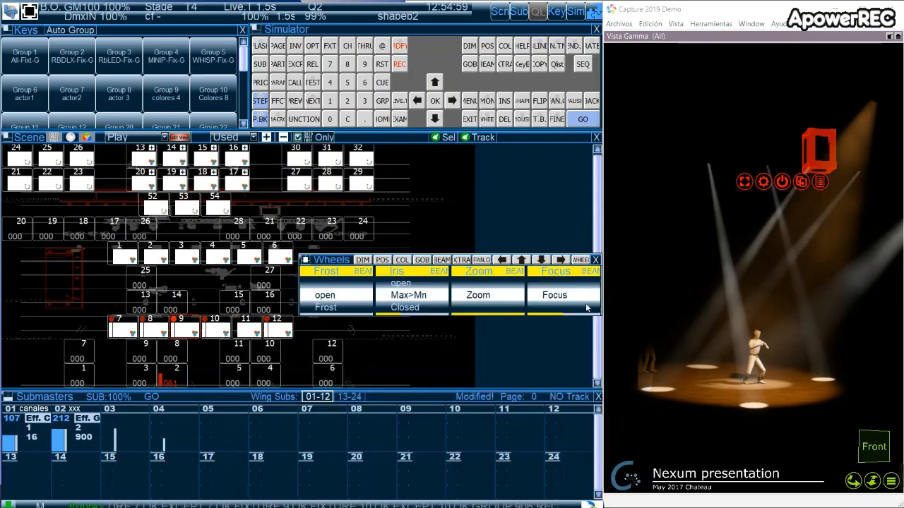
Step: Re-aim fixture 7 at the right side of the lit floor, 8 behind the dancer, 9 in front, and 10 at the left edge
click(127, 329)
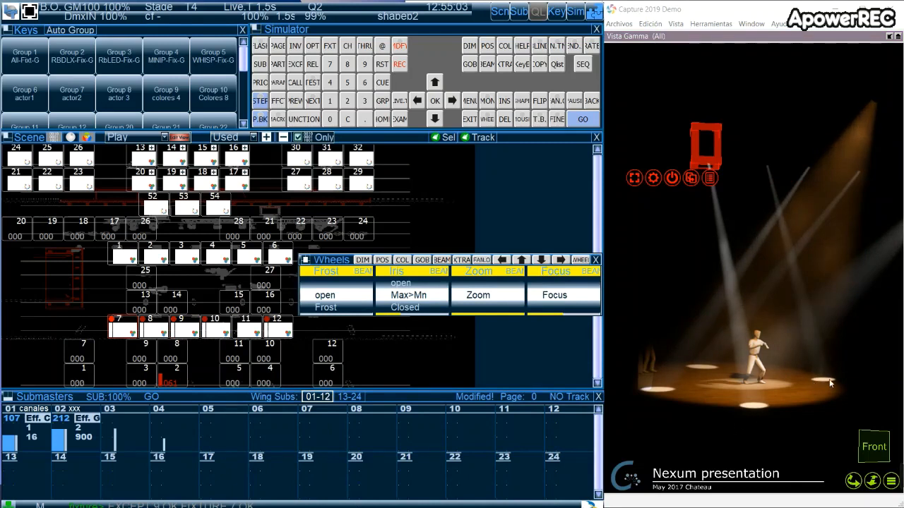
click(152, 329)
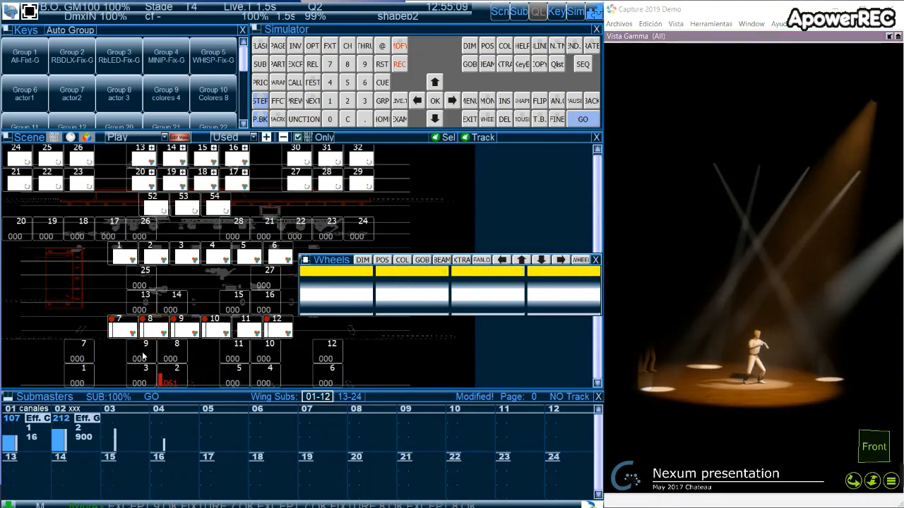
click(185, 329)
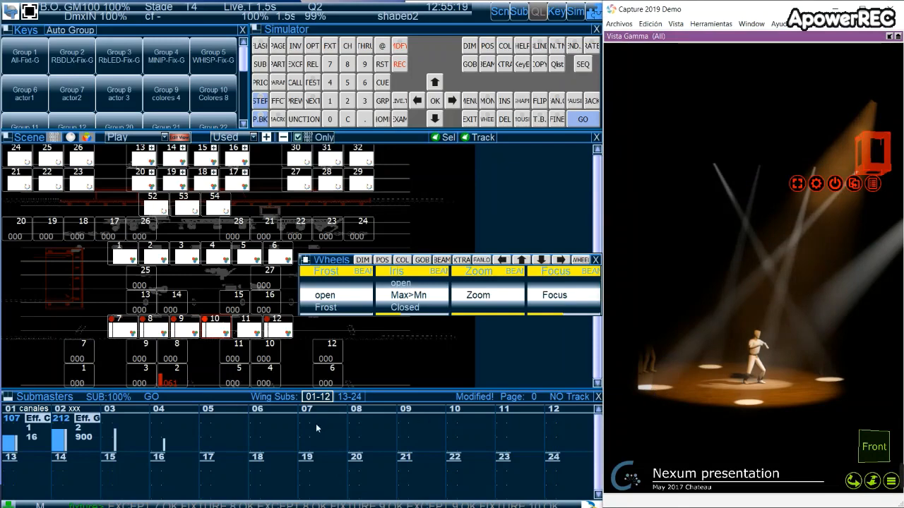
Step: Record the new look as group 907, close its recording options, and clear the fixtures from the stage
click(506, 366)
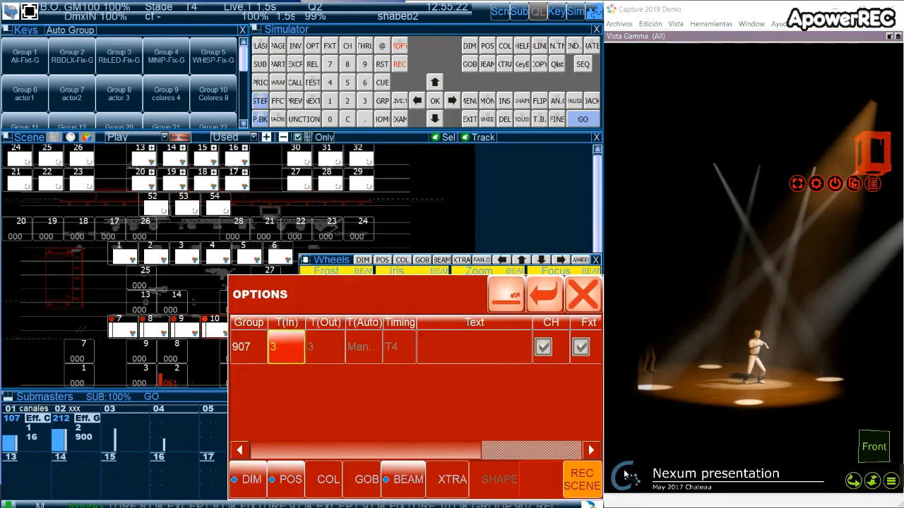
click(578, 302)
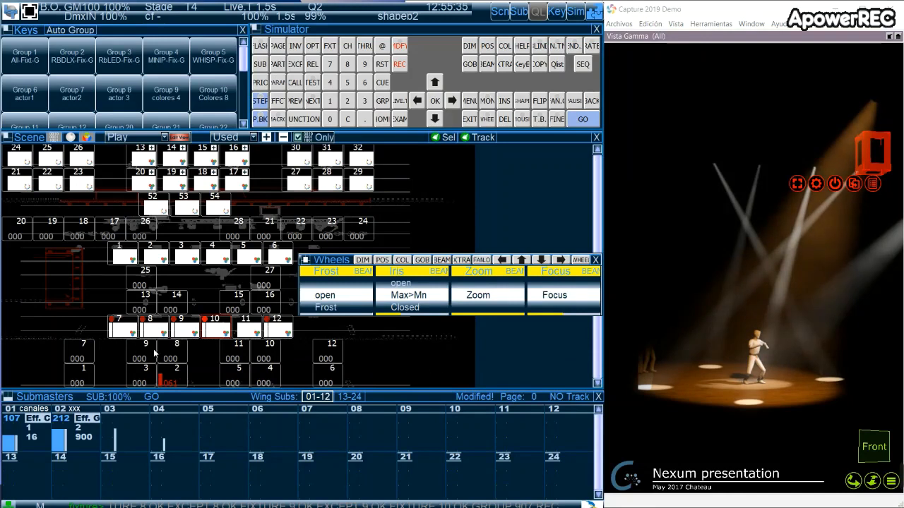
click(254, 344)
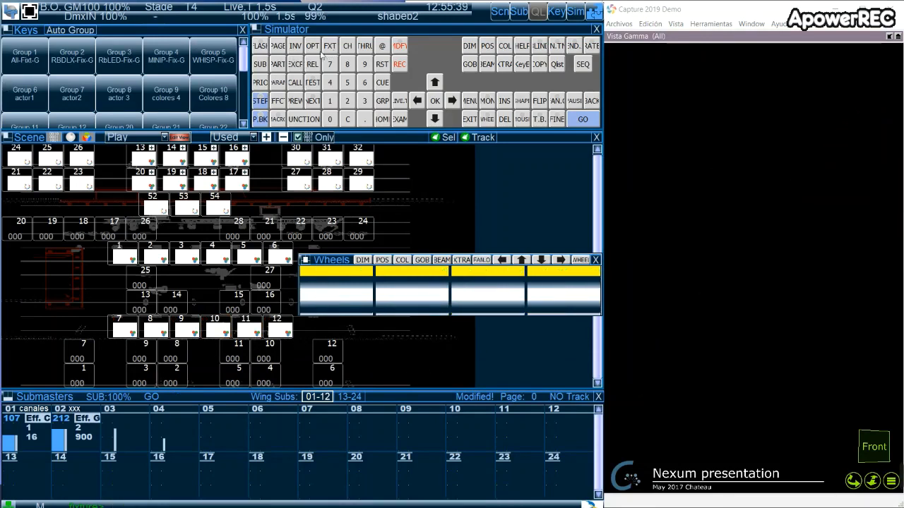
Step: Create effect 3 and set it to be an effect of groups
click(278, 100)
click(399, 63)
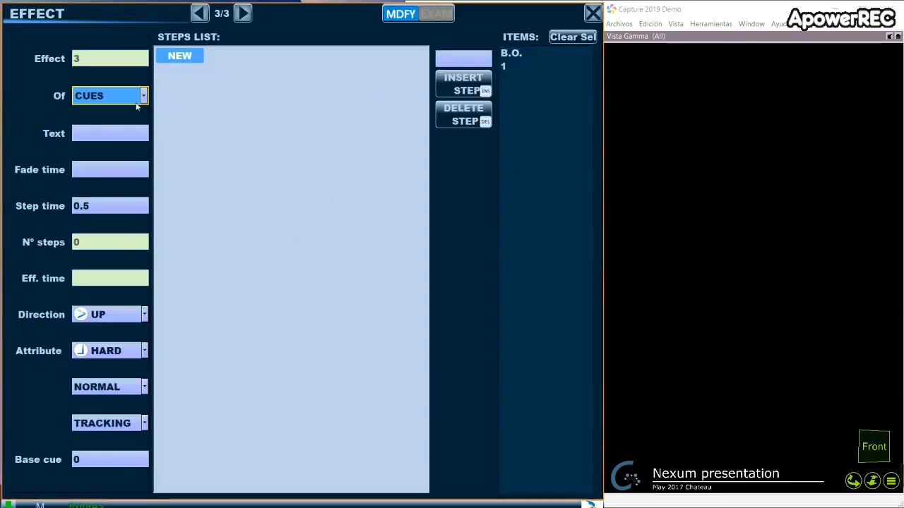
click(99, 100)
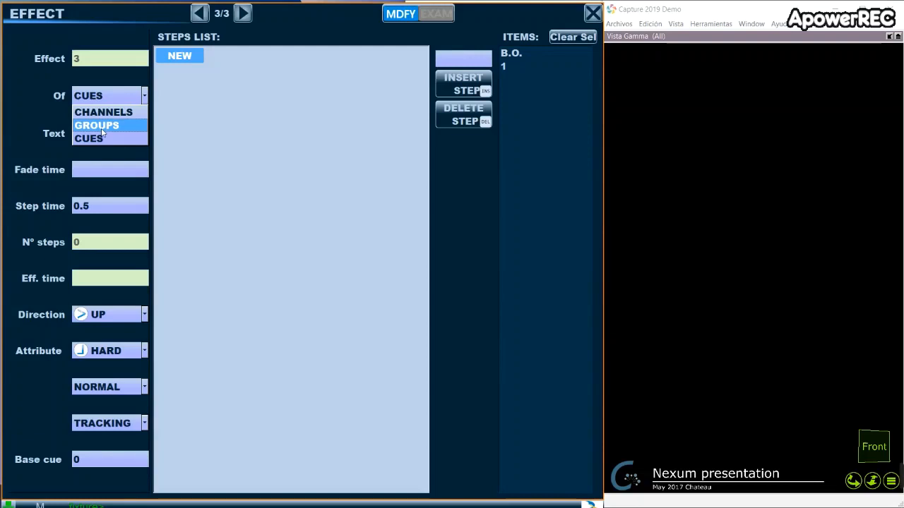
click(102, 127)
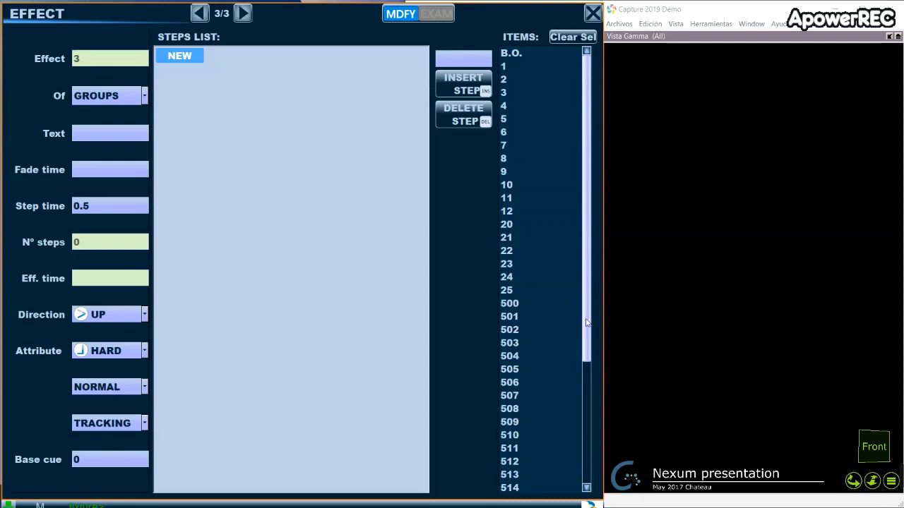
Step: Insert groups 905, 906 and 907 as steps of the effect, and add group 906 again as the last step
drag(592, 317, 595, 465)
click(519, 450)
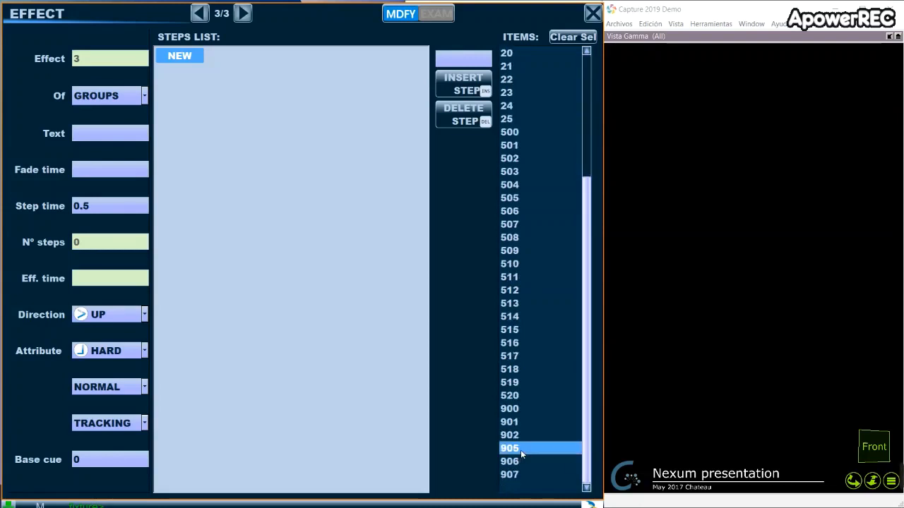
click(521, 462)
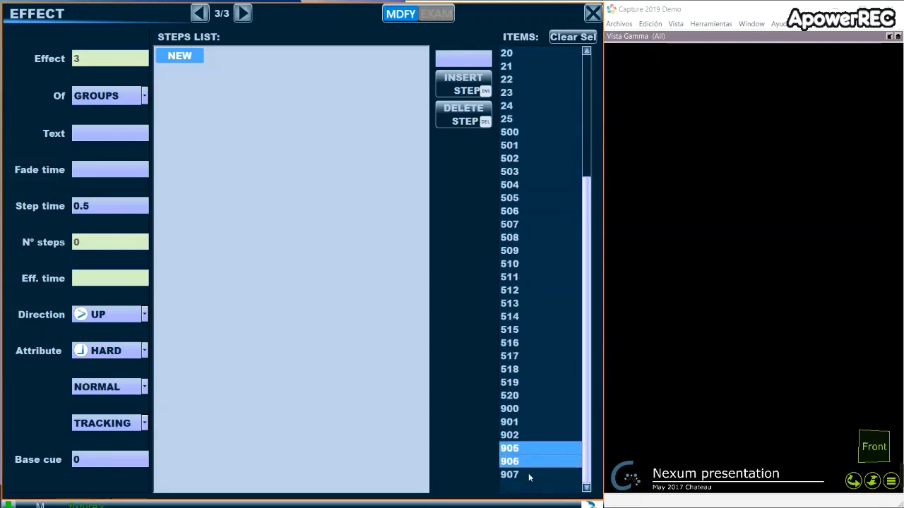
click(528, 473)
click(457, 84)
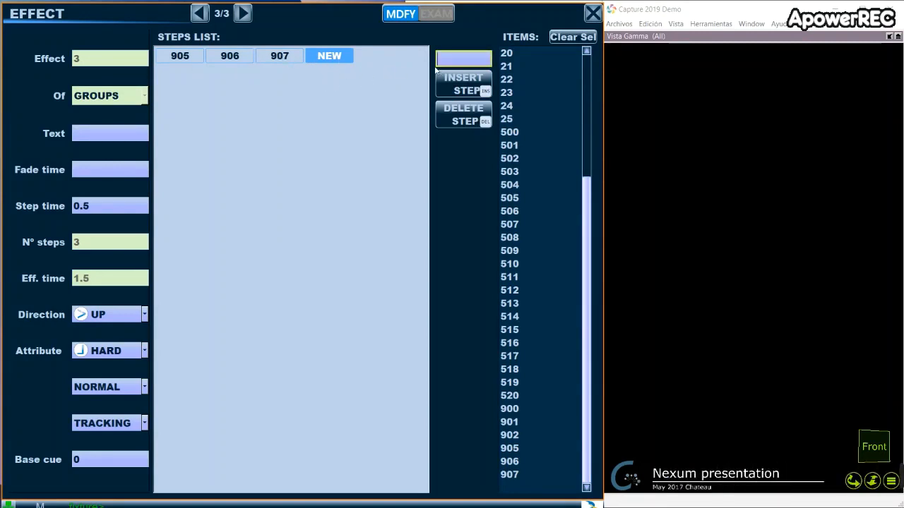
click(529, 462)
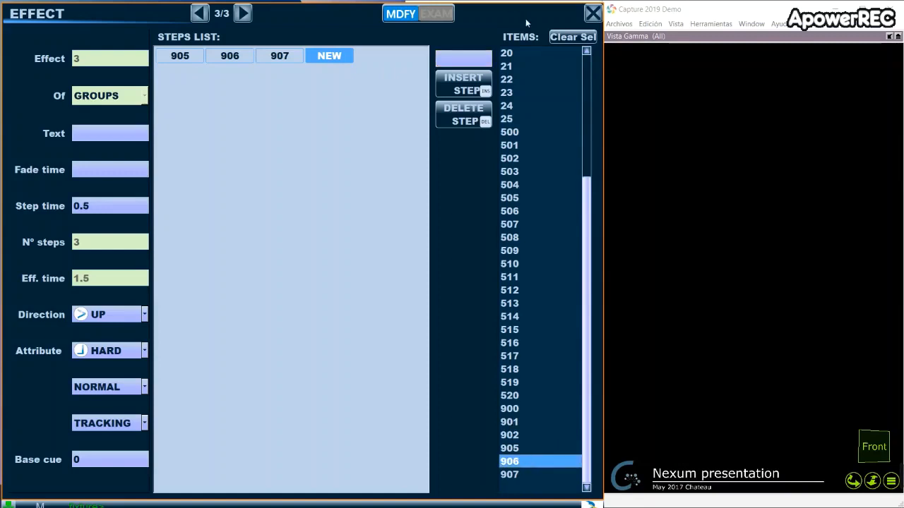
click(462, 88)
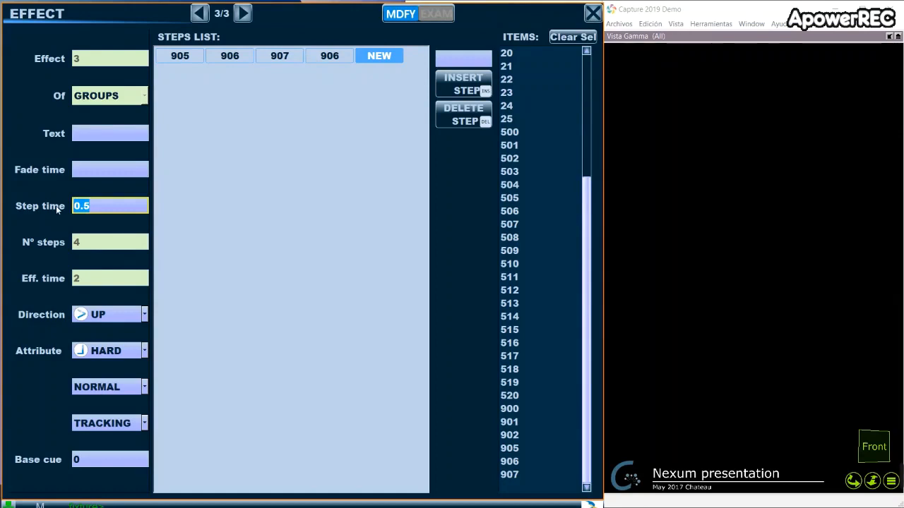
Step: Set the effect's step time to 1 and its attribute to DIPLESS, and close the effect editor and its options
text(1)
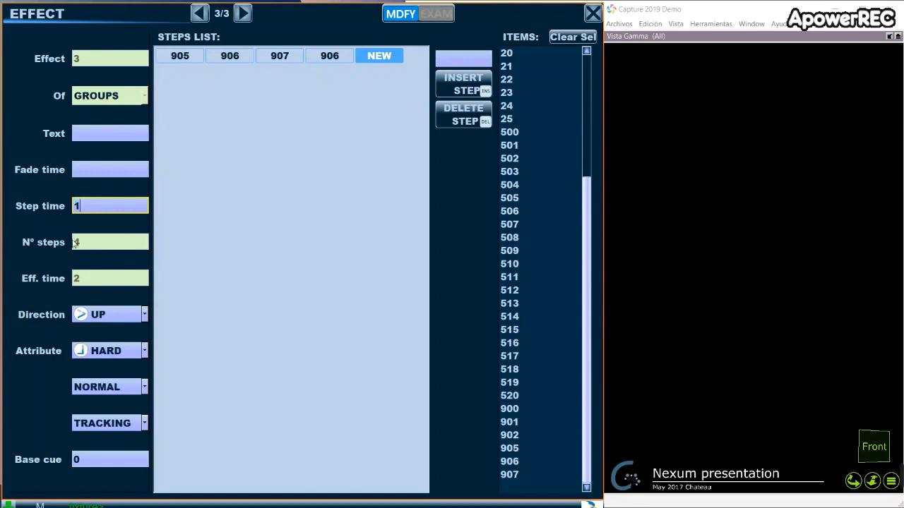
click(107, 353)
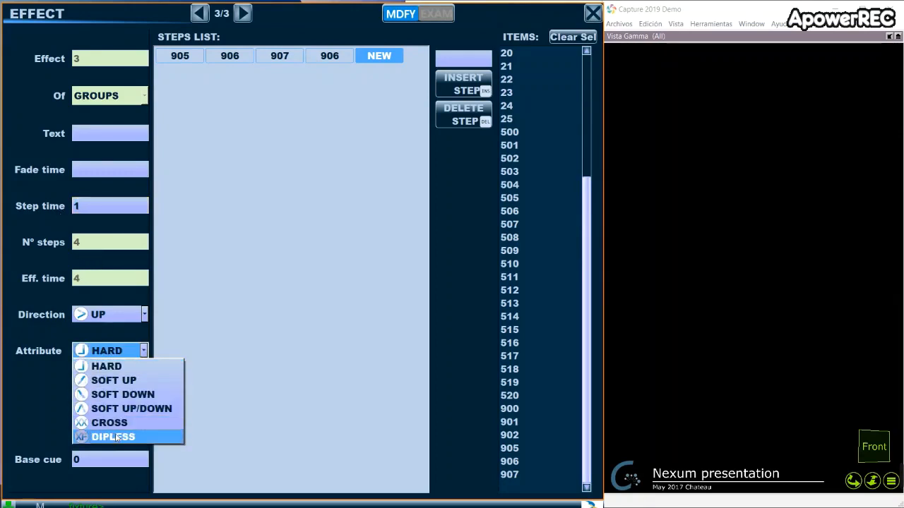
click(115, 437)
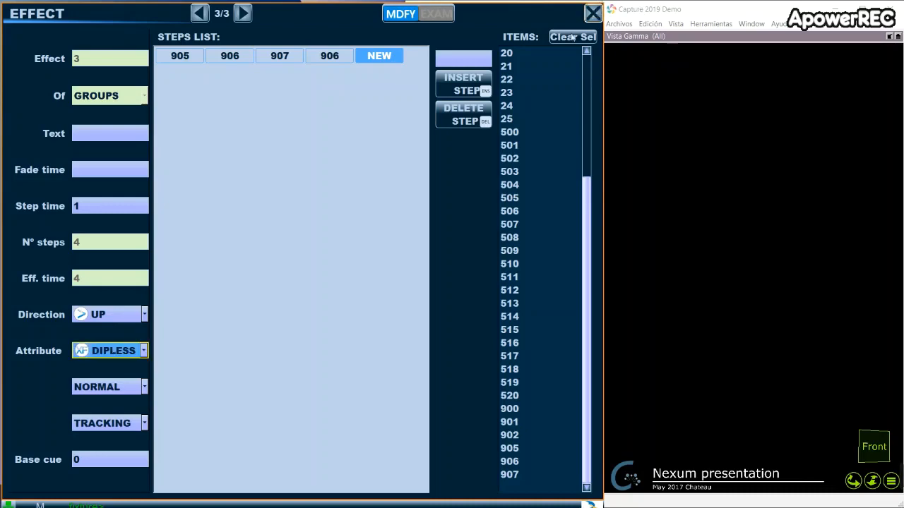
click(593, 12)
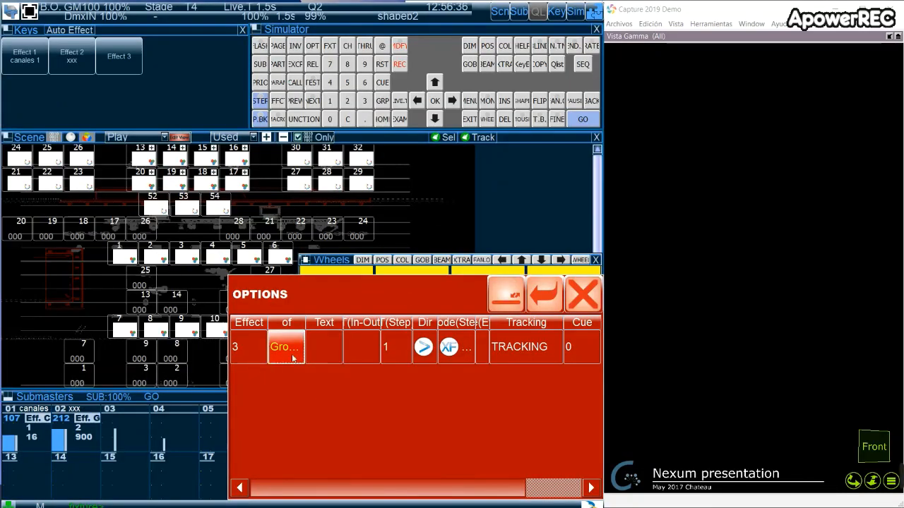
click(583, 295)
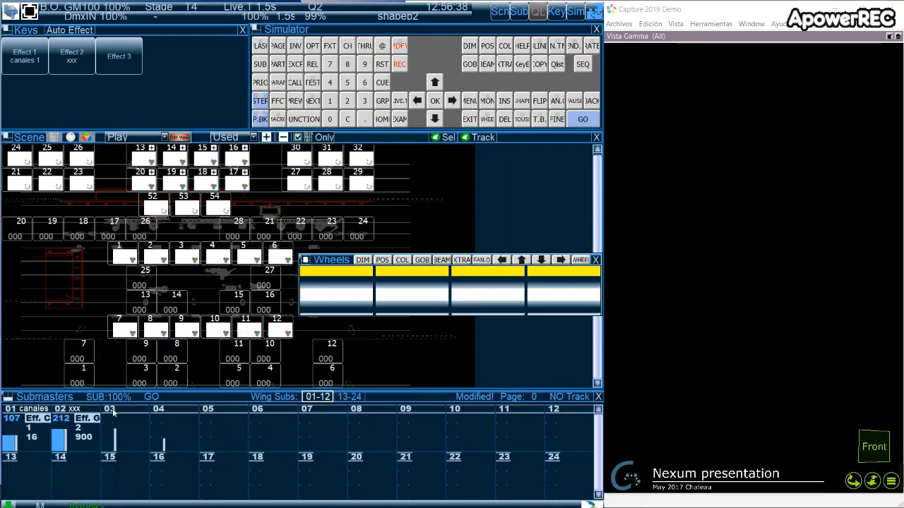
Step: Load effect 3 onto submaster 3 with Effect Rate control, play it automatically, and switch its playback to manual
click(120, 58)
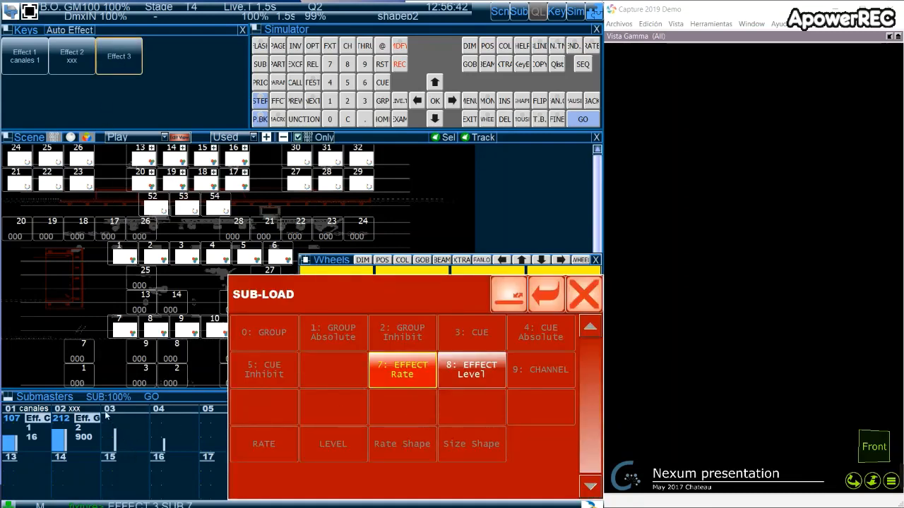
click(107, 416)
click(104, 444)
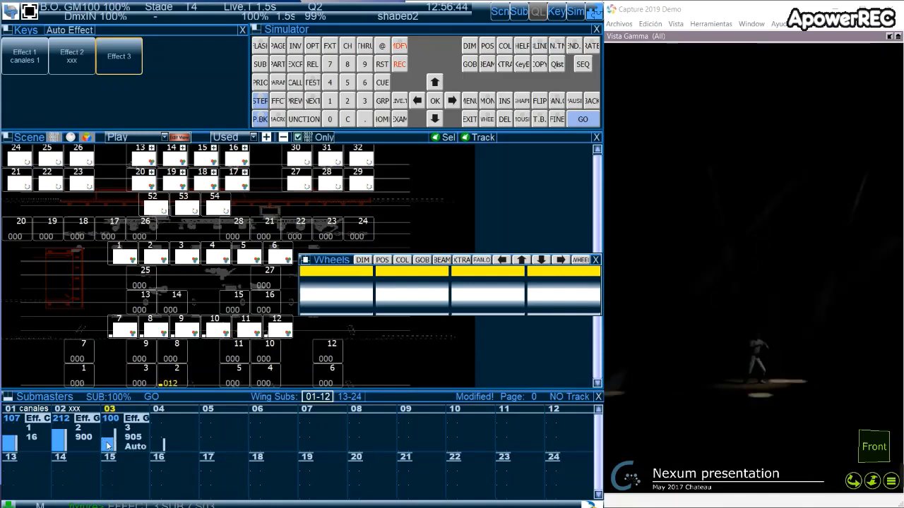
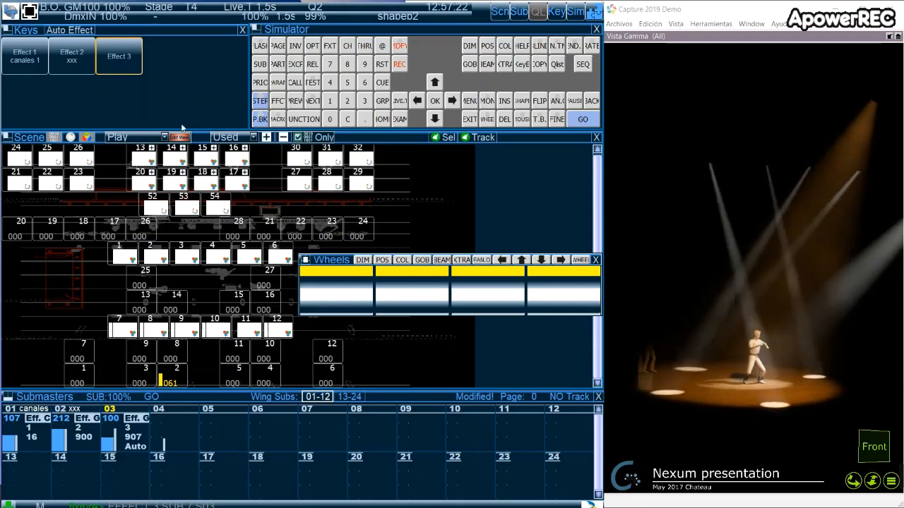
click(110, 443)
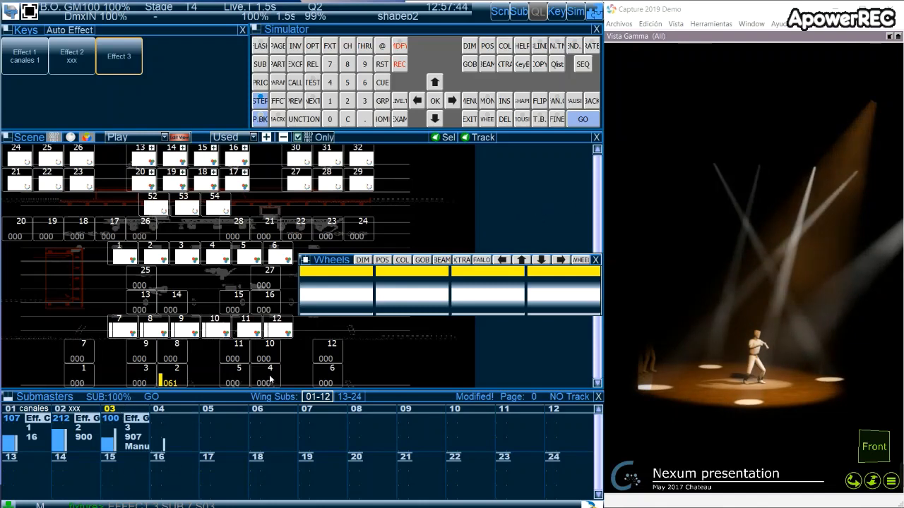
Step: Open group 905 for modification and close its options to reach the group's contents
key(g)
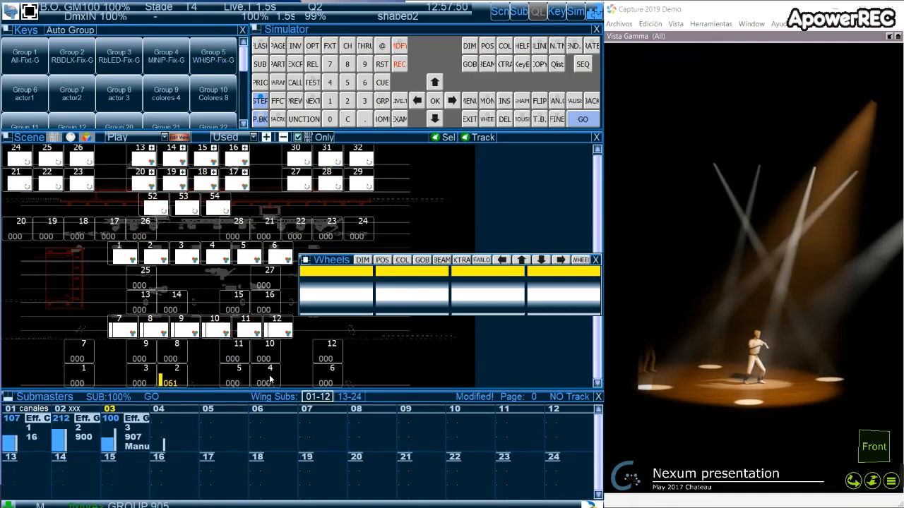
click(399, 47)
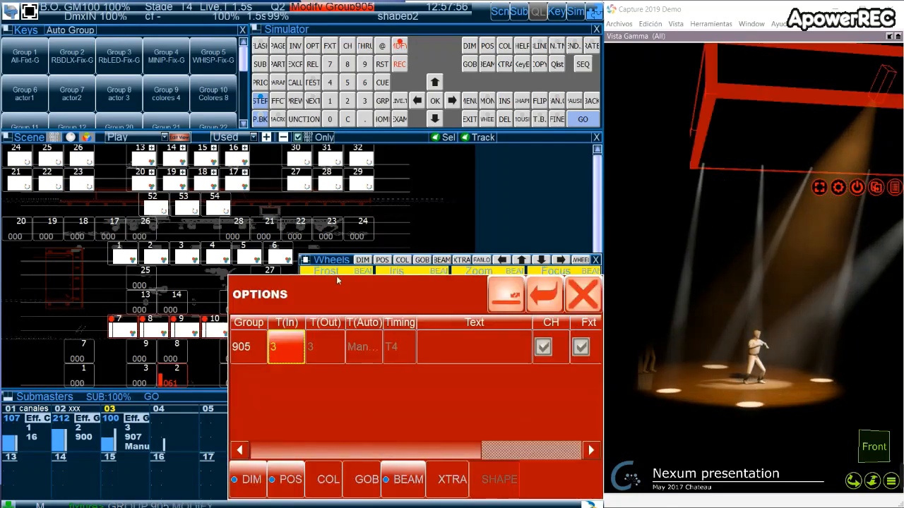
click(583, 302)
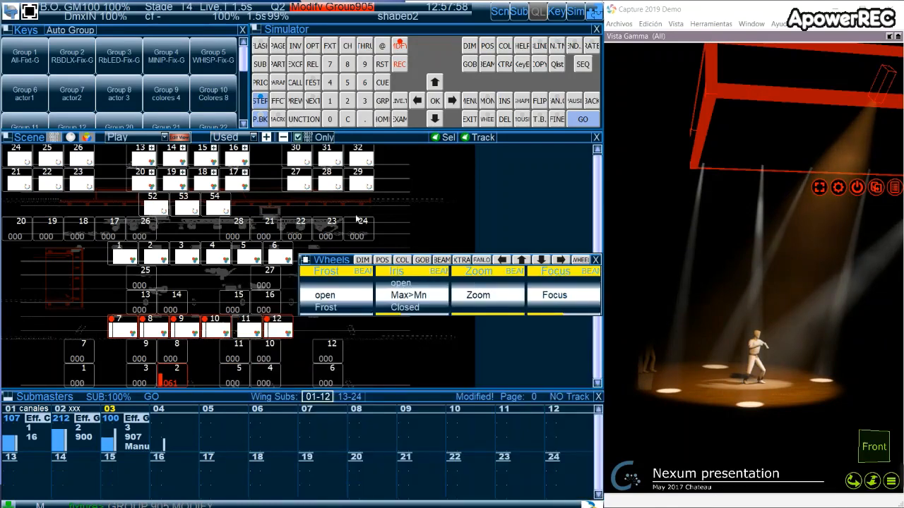
Step: Open the fixture parameter table and examine the values that group 905 holds for fixtures 7 to 12
click(61, 140)
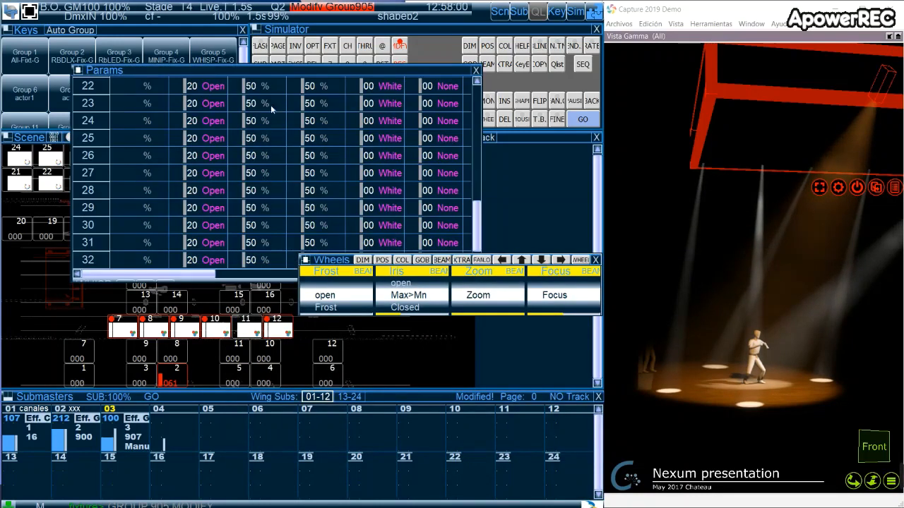
drag(162, 75, 108, 41)
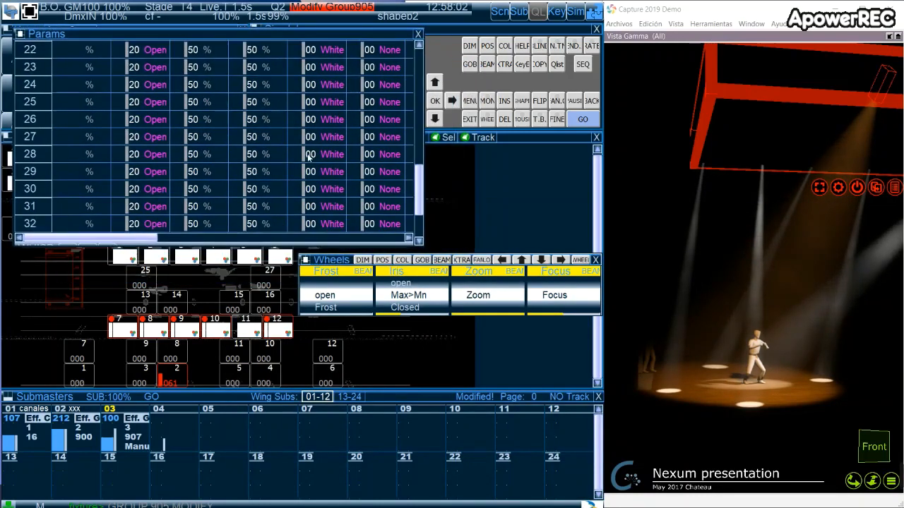
scroll(308, 158, up, 5)
scroll(309, 158, down, 1)
scroll(263, 132, down, 6)
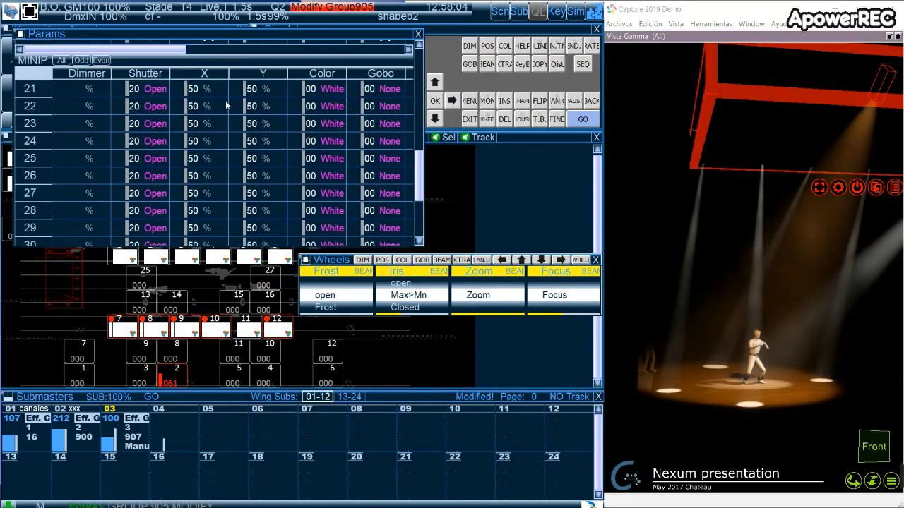
scroll(204, 132, up, 12)
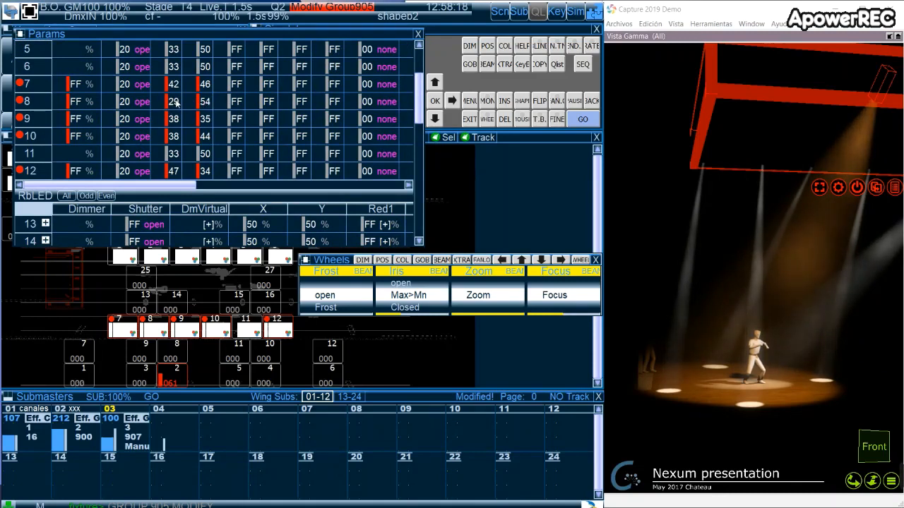
Step: Select only fixture 8 within group 905 and flip its position
click(763, 164)
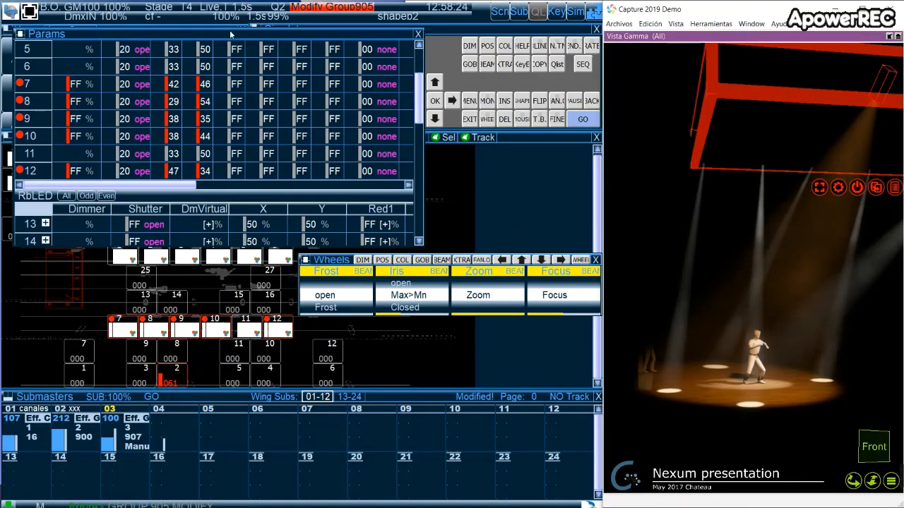
drag(230, 34, 291, 246)
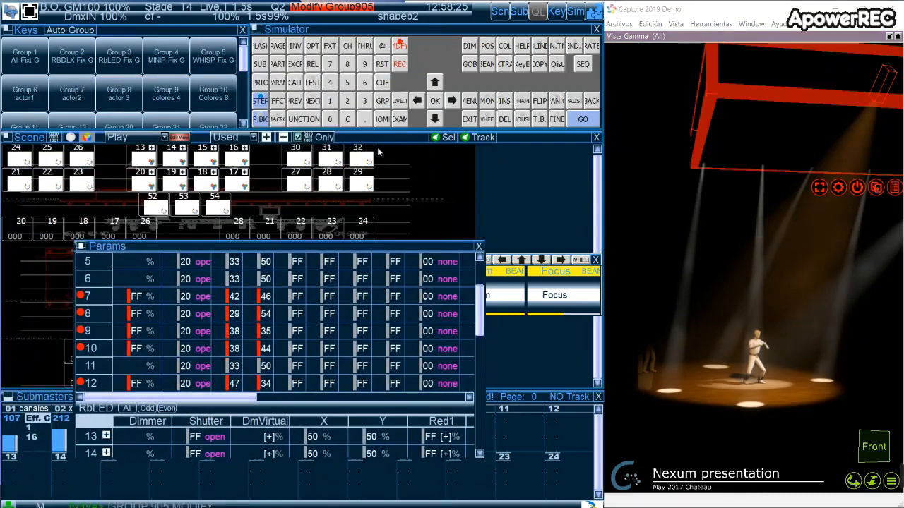
click(441, 141)
click(94, 316)
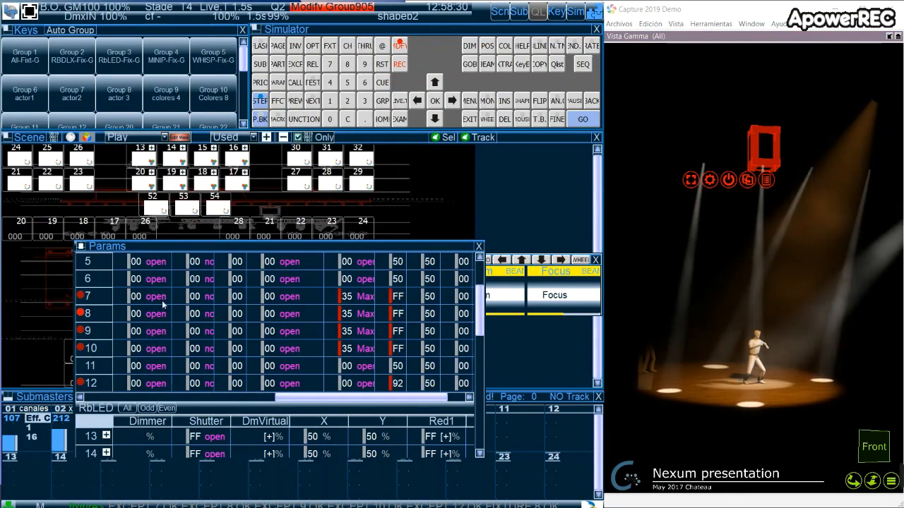
click(540, 102)
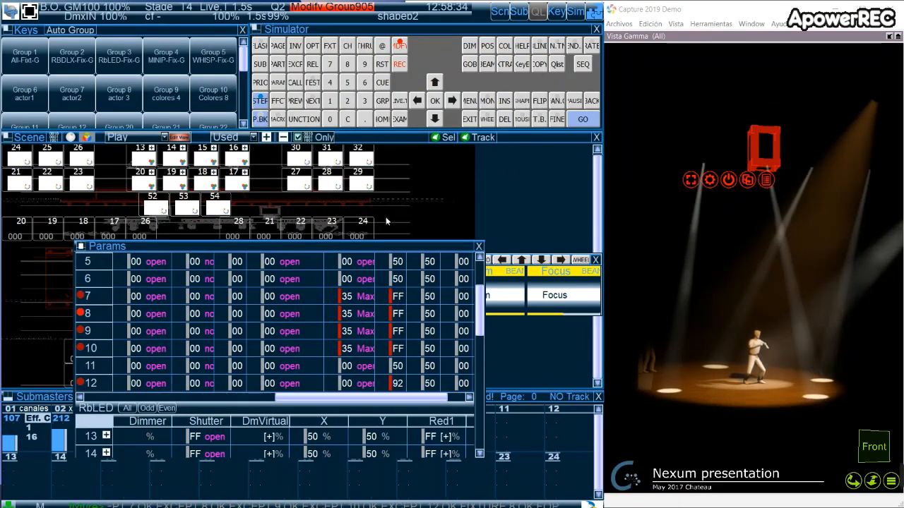
Step: Adjust the pan of fixture 8, re-record group 905 with the new position, and close the recording options
drag(344, 246, 165, 268)
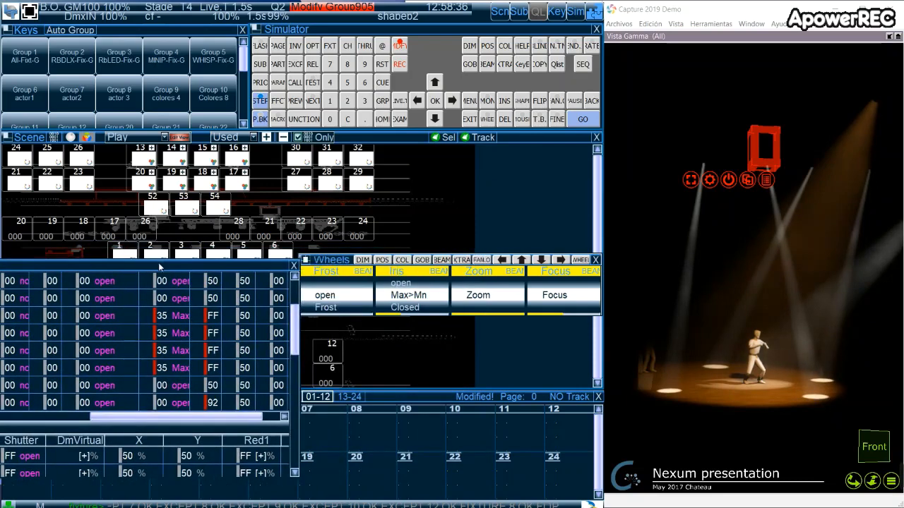
click(382, 260)
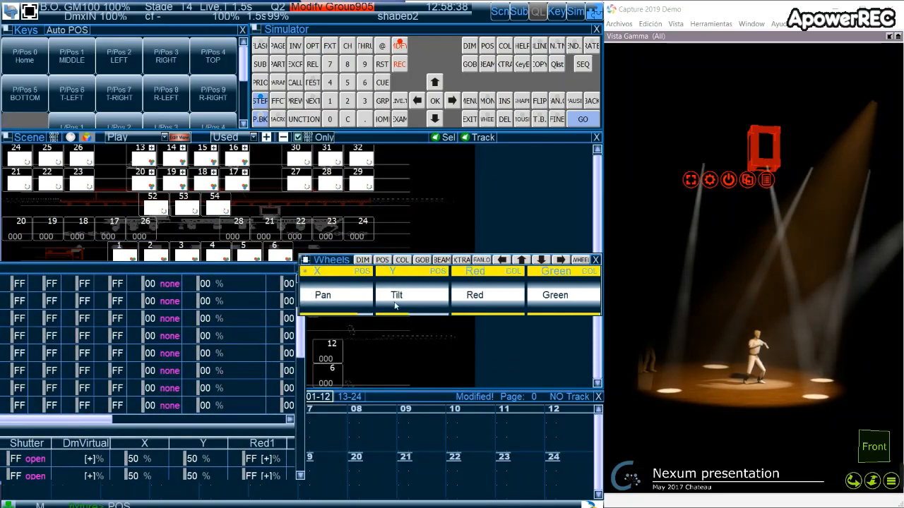
drag(395, 305, 374, 320)
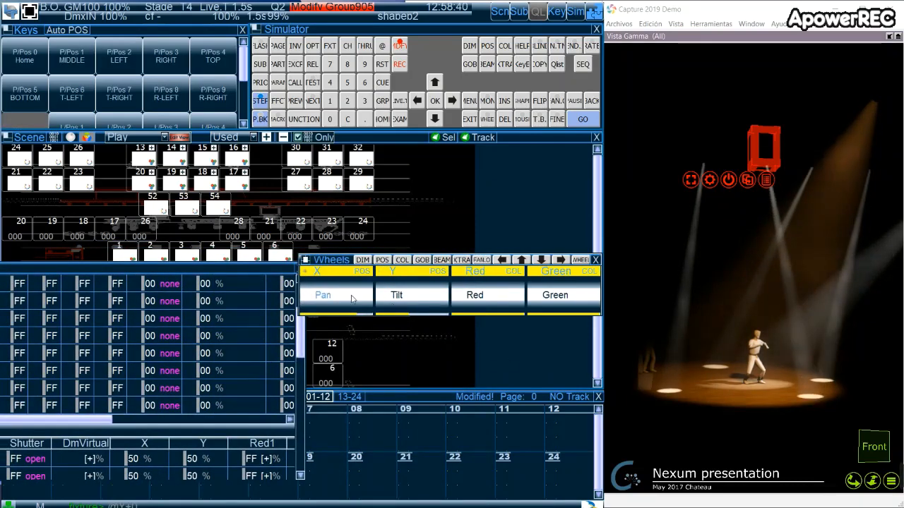
click(353, 299)
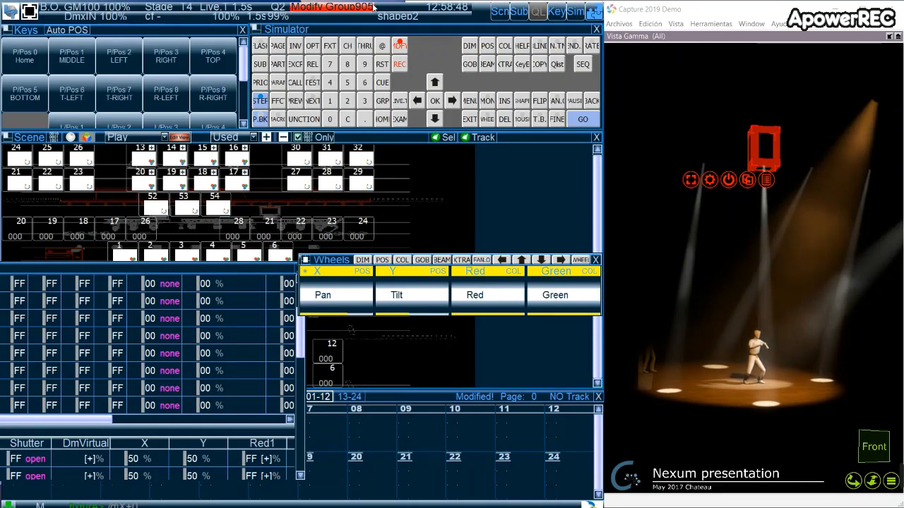
click(400, 64)
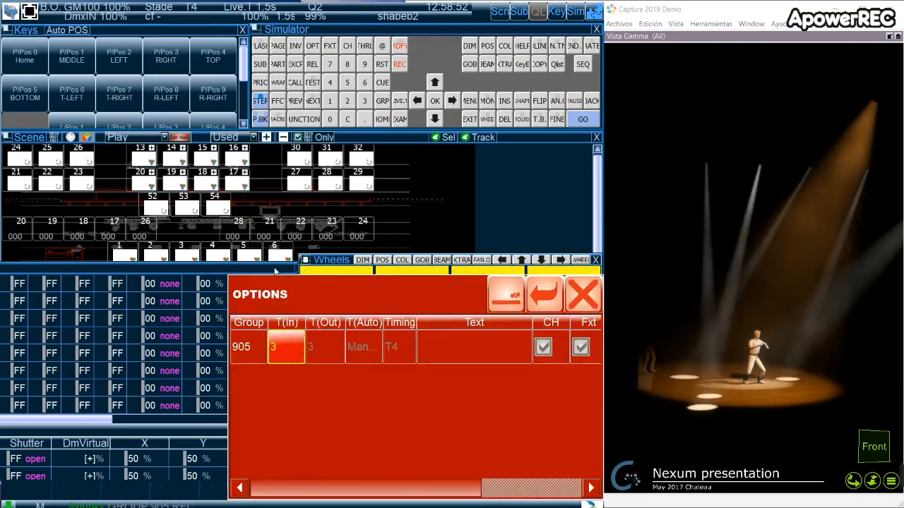
click(581, 296)
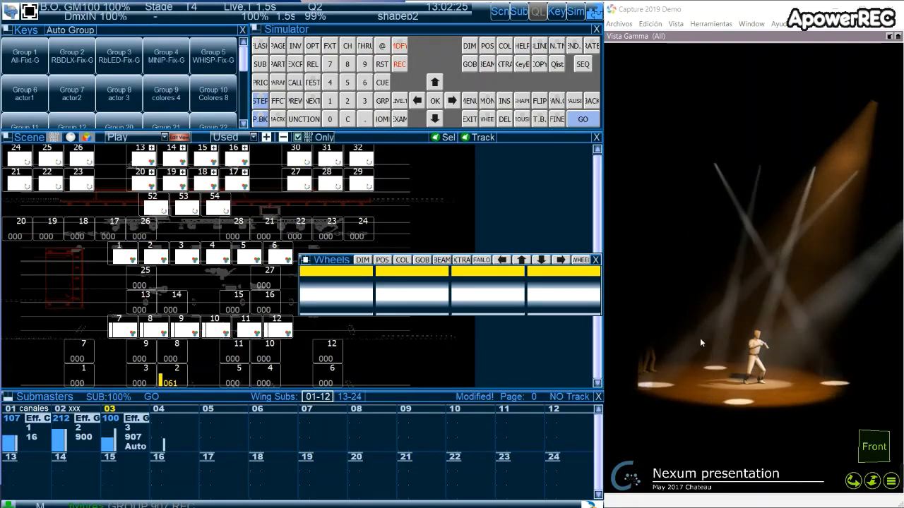
Step: Speed effect 3 on submaster 3 up to a rate of 500 and slow it back to 117
scroll(796, 376, down, 3)
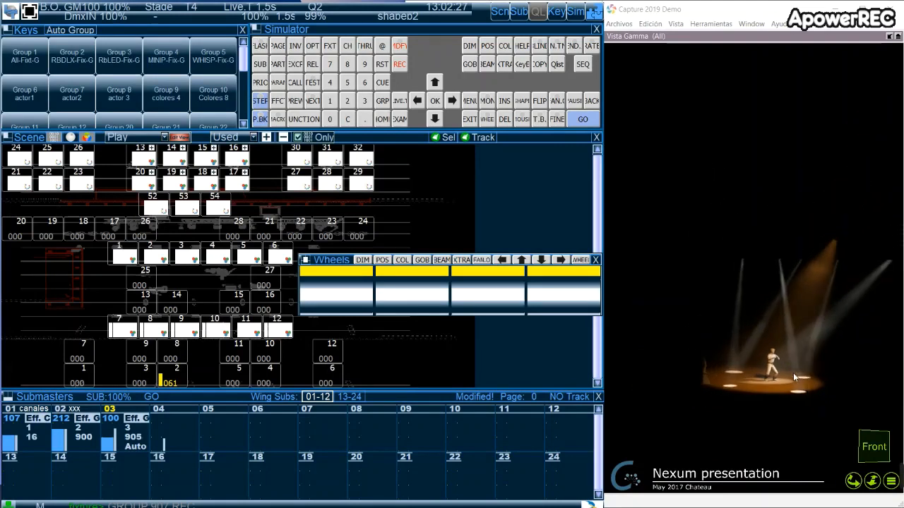
scroll(111, 444, up, 5)
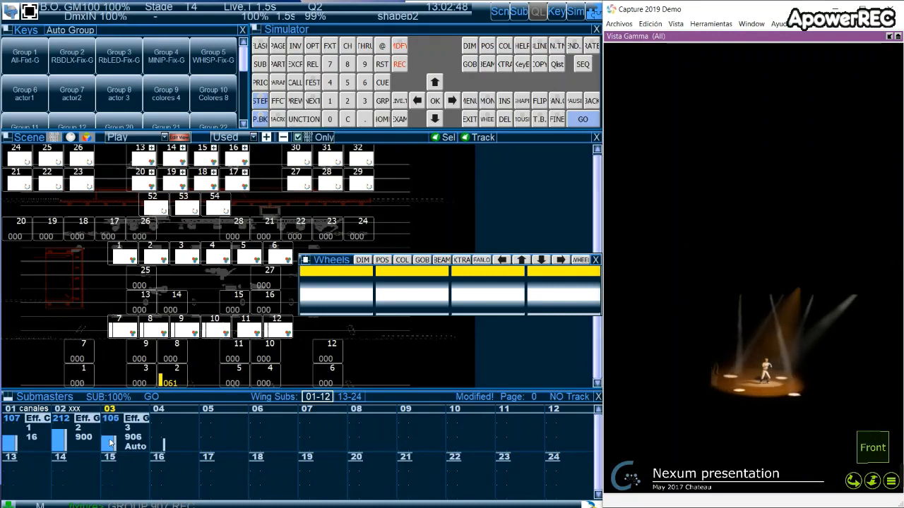
scroll(110, 442, up, 10)
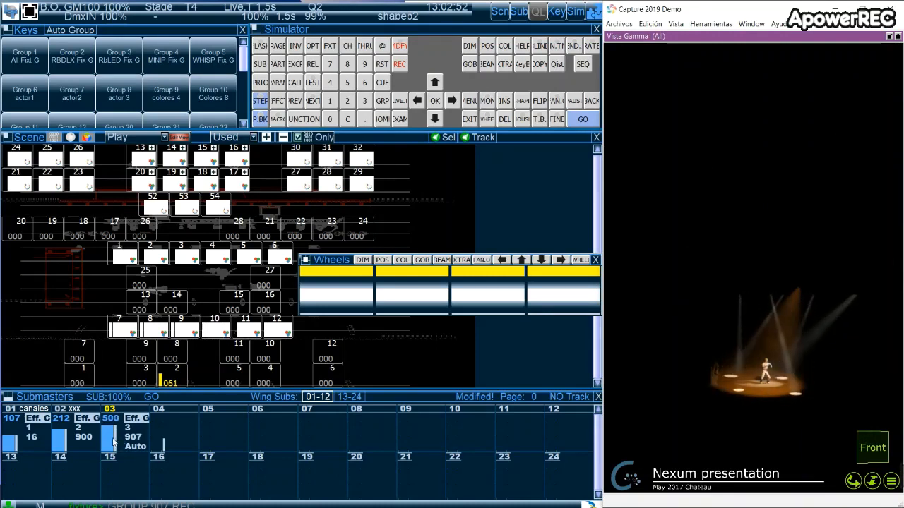
scroll(110, 444, down, 5)
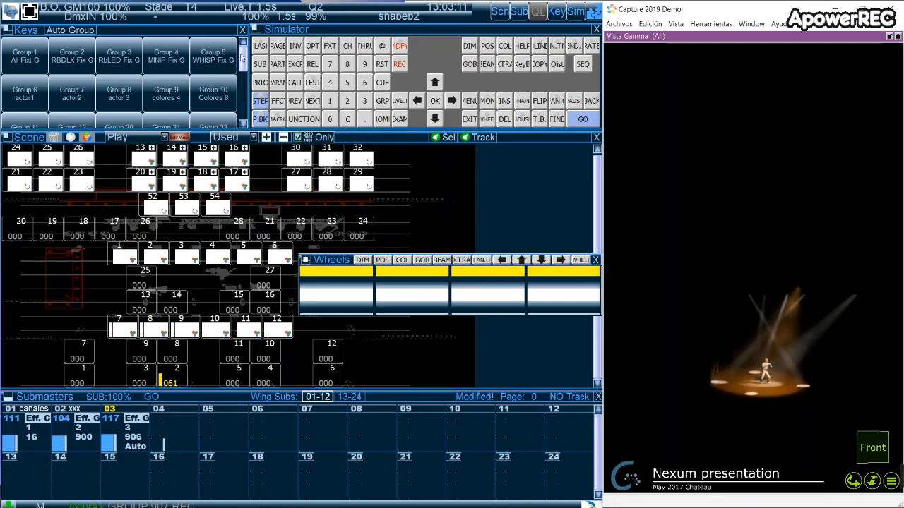
Step: Load a Level control onto submaster 12
click(267, 70)
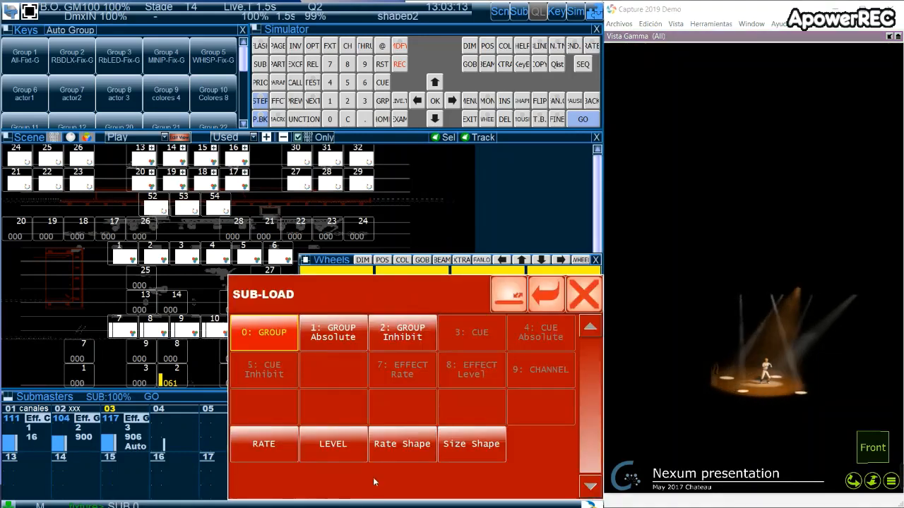
click(342, 450)
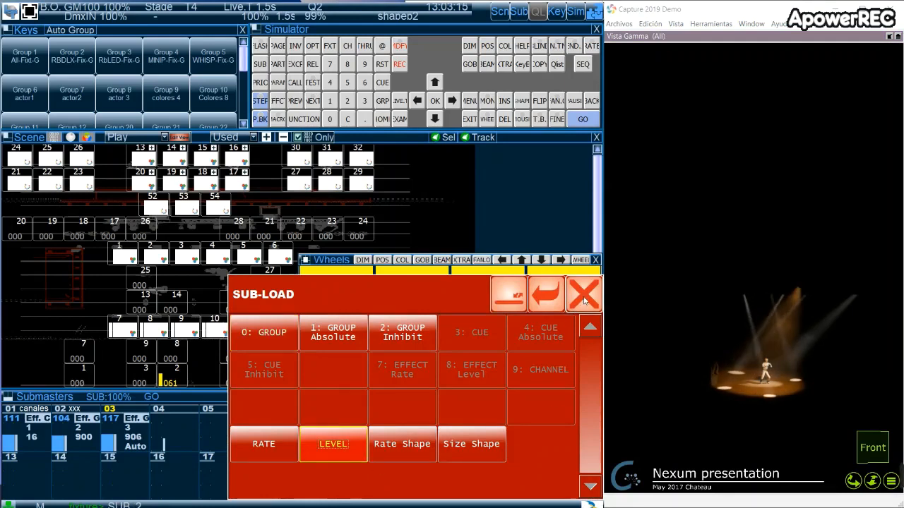
click(507, 300)
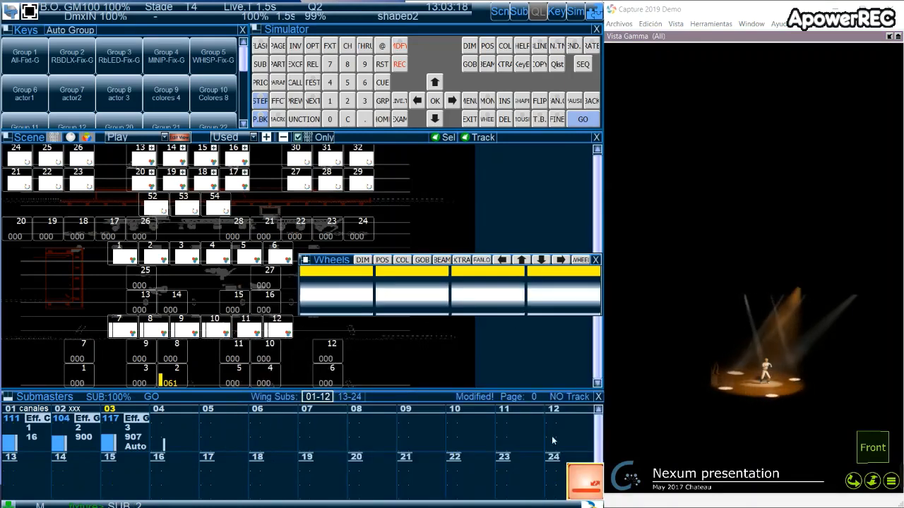
click(554, 416)
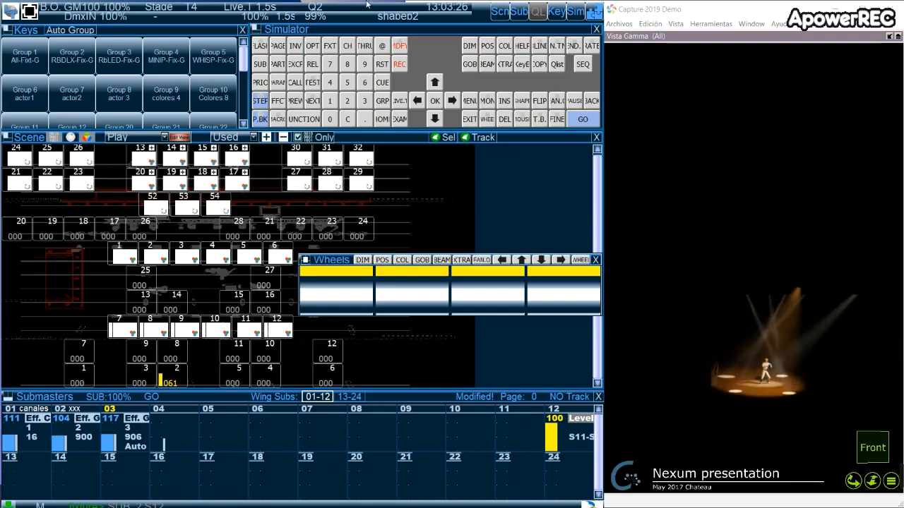
Step: Set submaster 12's level range to S01-S11, close the submaster editor, and test lowering its fader
click(260, 64)
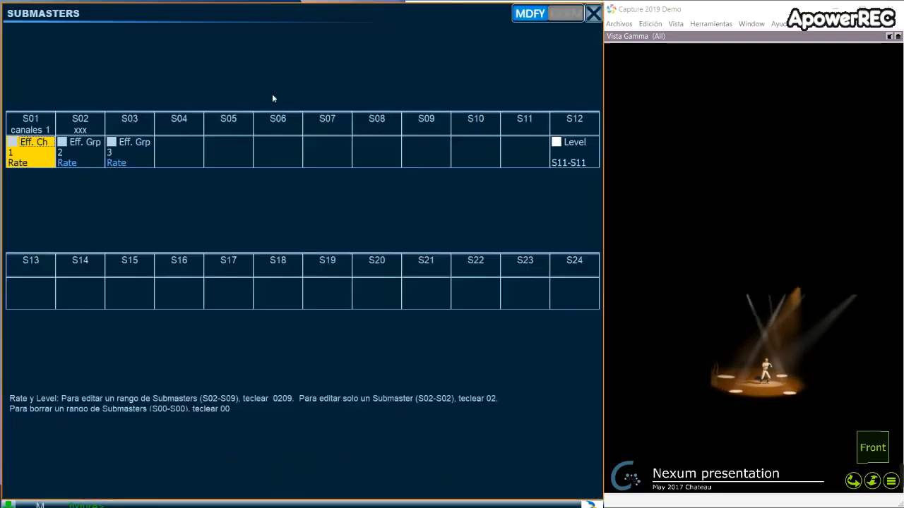
click(570, 162)
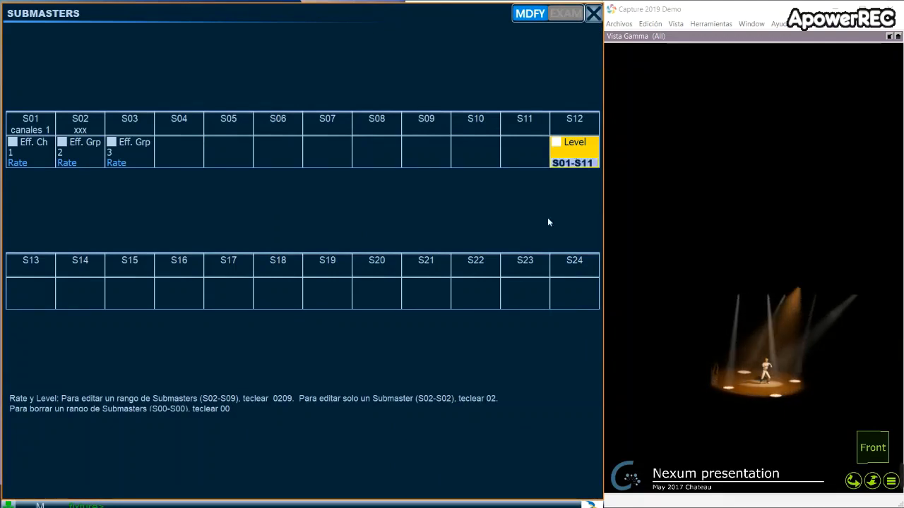
click(592, 15)
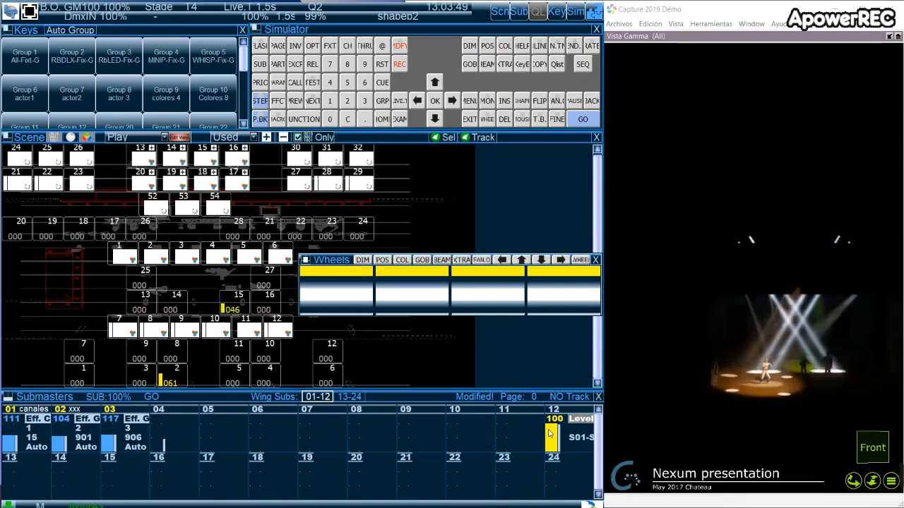
drag(553, 429, 557, 450)
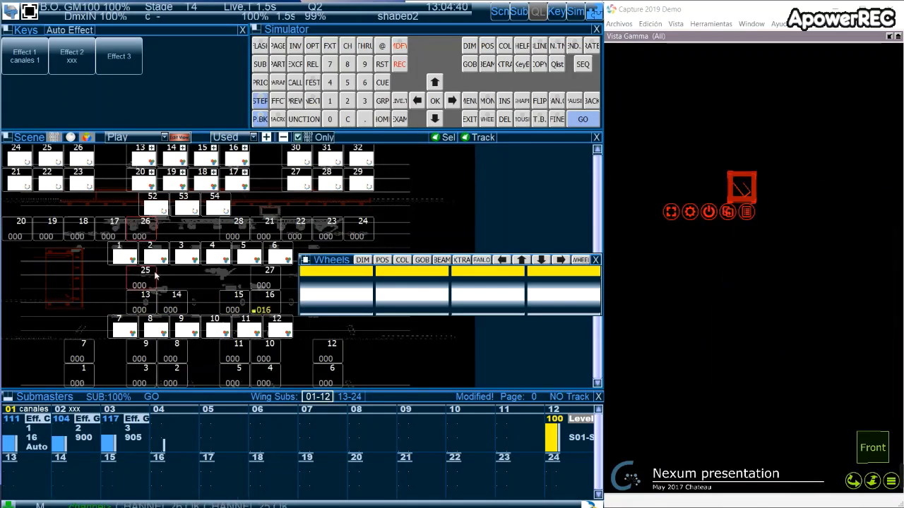
Step: Add channels 28 and 27 to the selected channels 25 and 26, and raise all four to 40
click(241, 232)
click(263, 284)
scroll(263, 284, up, 3)
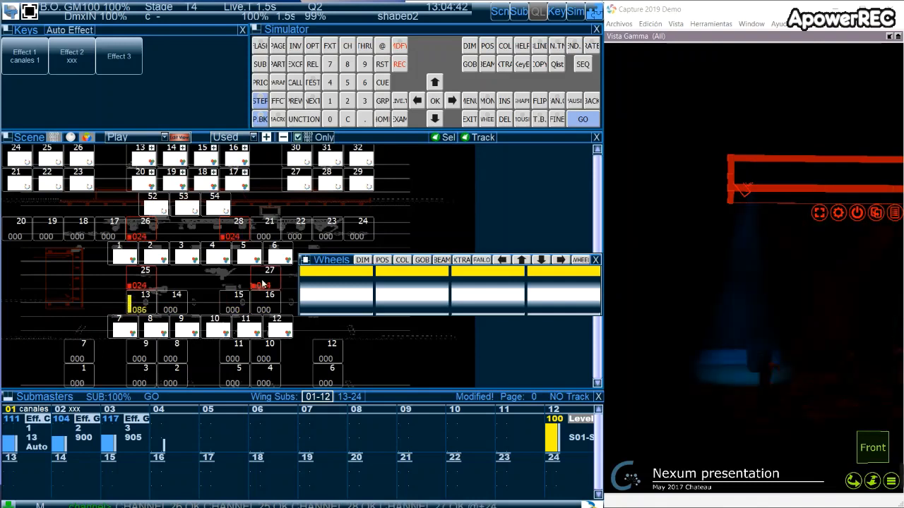
scroll(262, 284, up, 2)
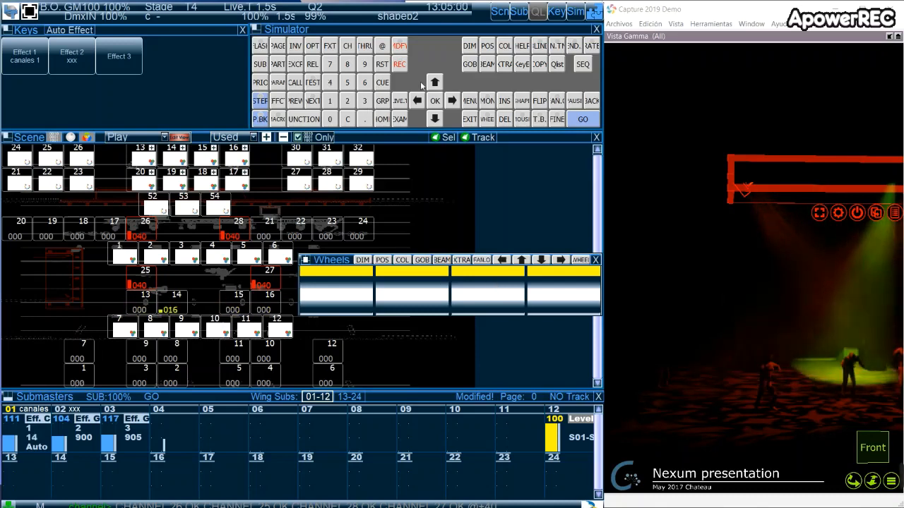
Step: Record the current scene as cue 2 and close its recording options
click(385, 85)
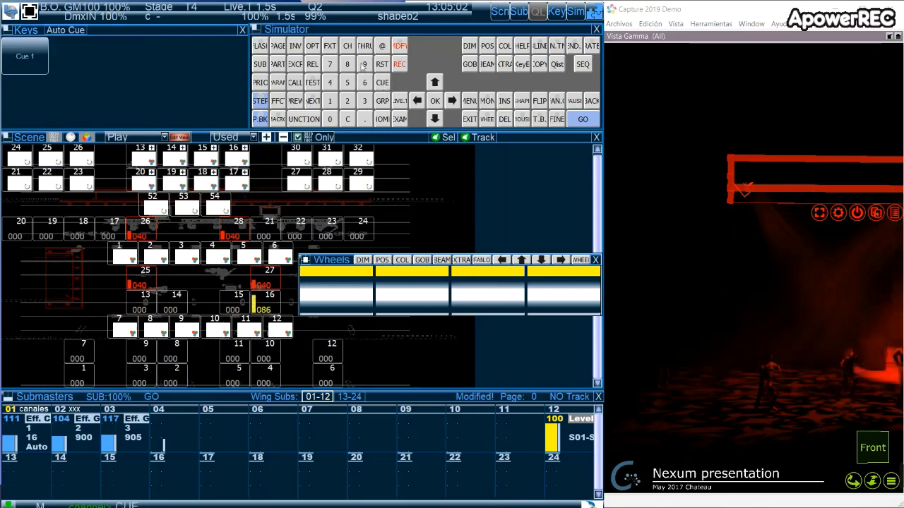
click(330, 119)
click(330, 119)
click(400, 64)
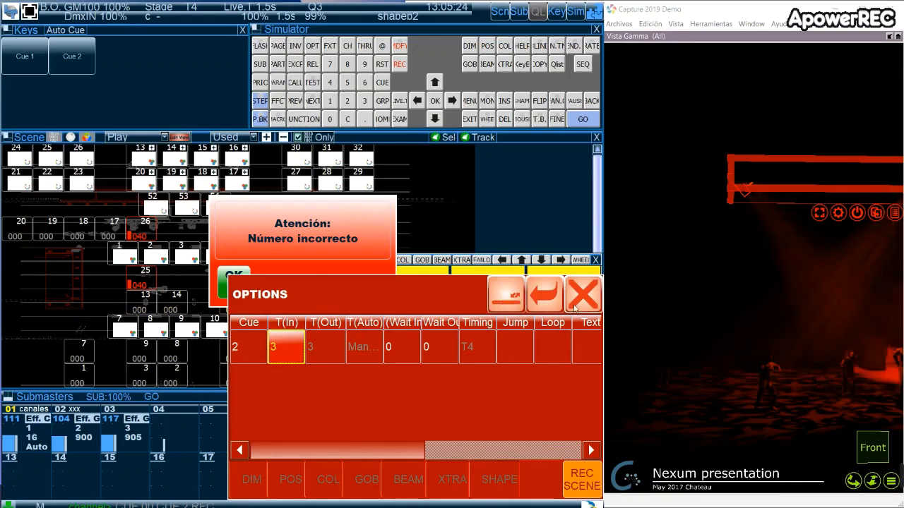
click(221, 277)
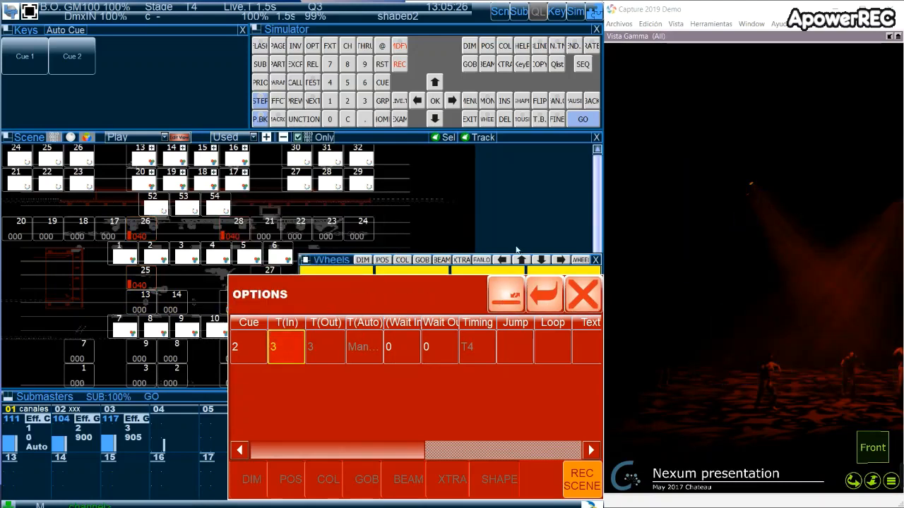
click(589, 300)
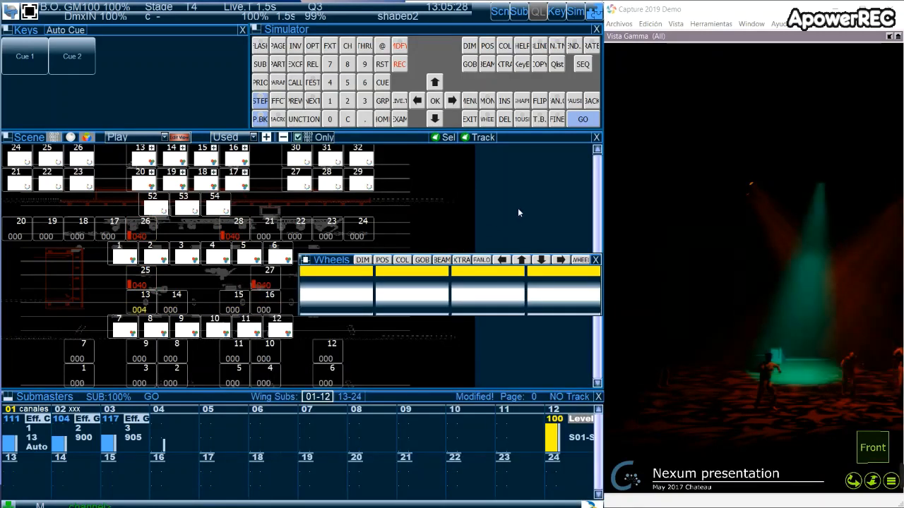
Step: Set the base cue of channel effect 1 to 2, close its editor, and play the effect from submaster 1
click(10, 440)
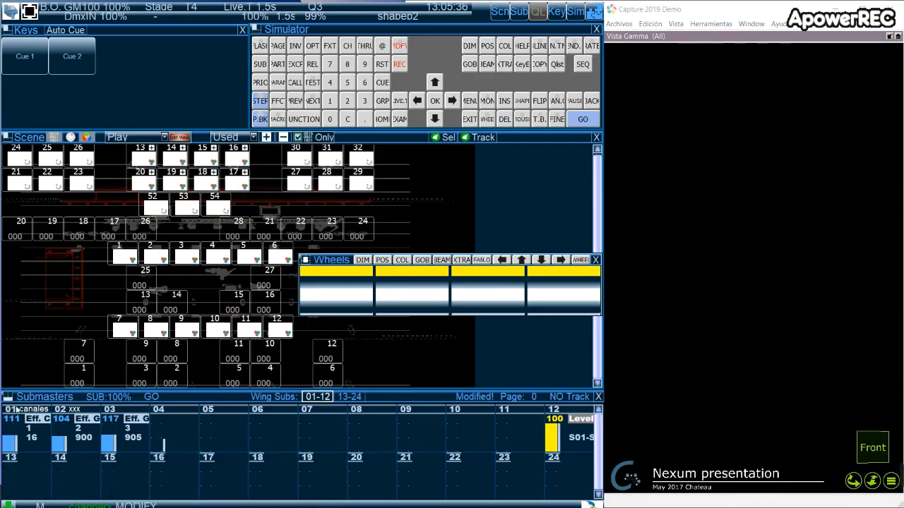
click(11, 418)
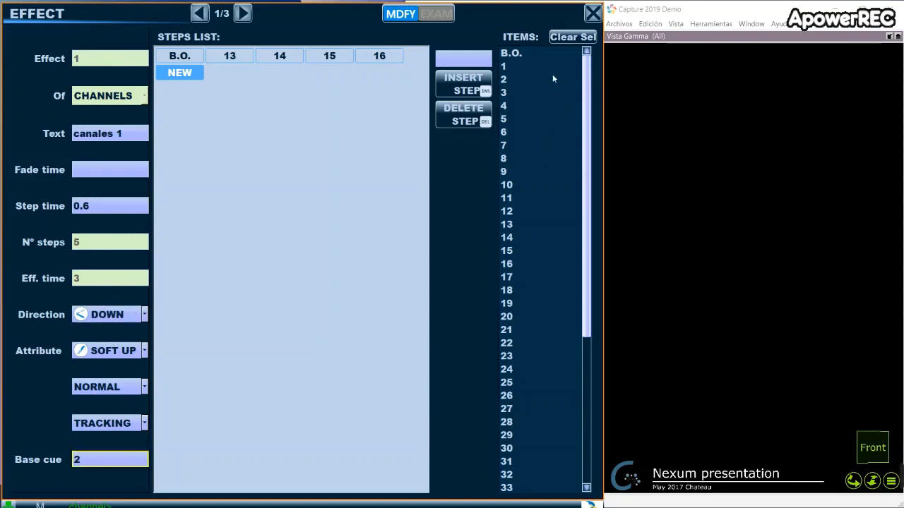
click(592, 14)
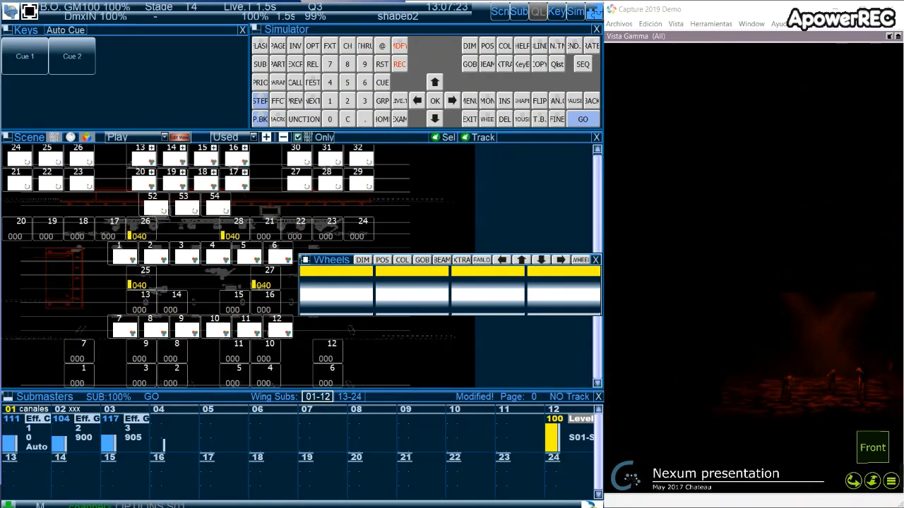
key(alt+Tab)
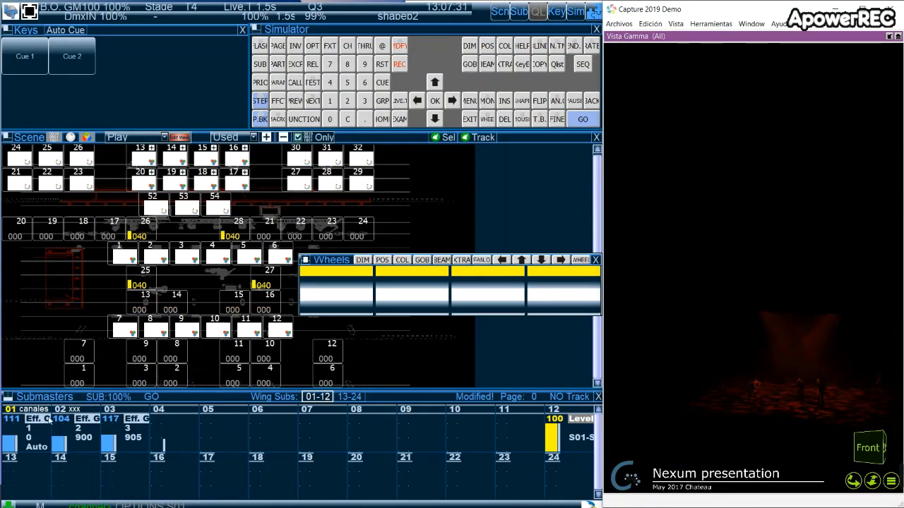
click(12, 437)
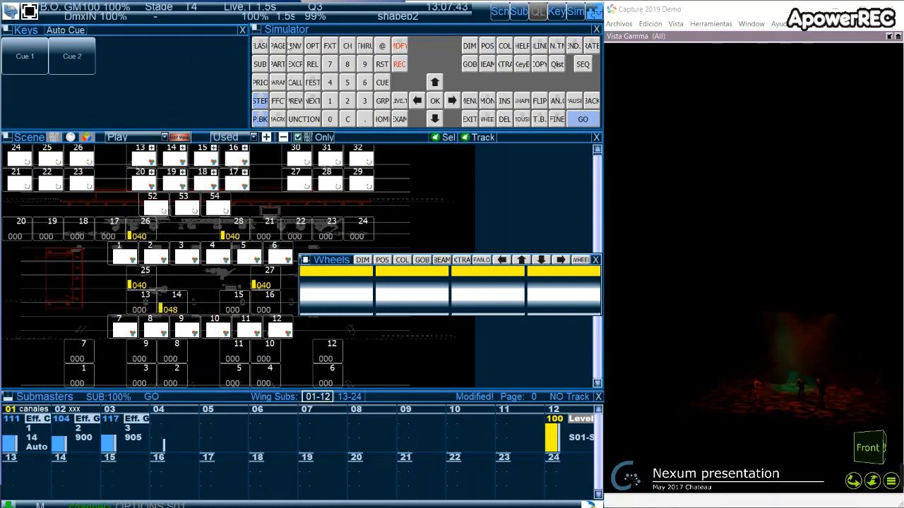
Step: Open the effect list, set effect 1's effect mode to BUILD+, and close the list
click(277, 102)
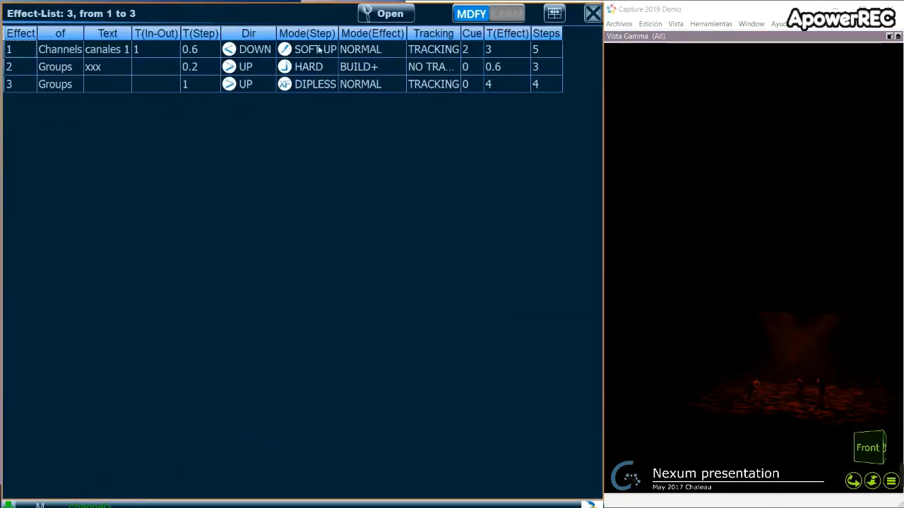
click(380, 49)
click(379, 49)
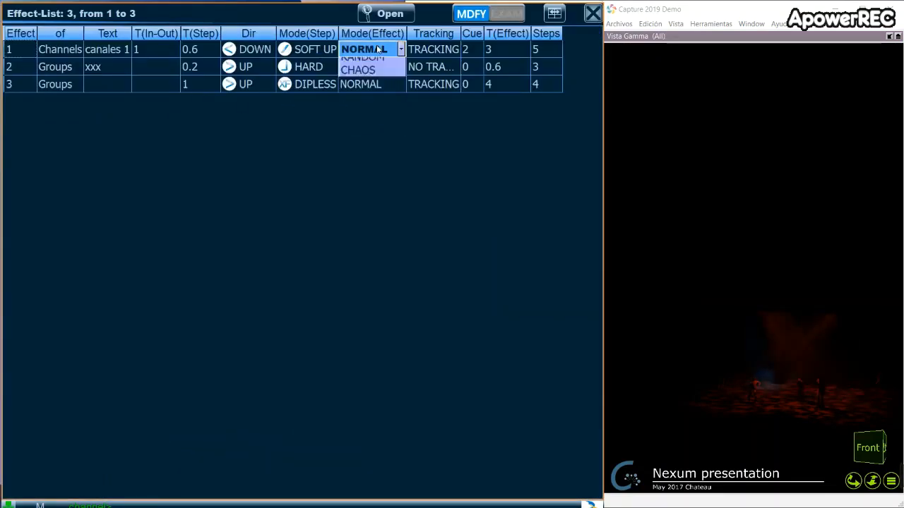
click(379, 90)
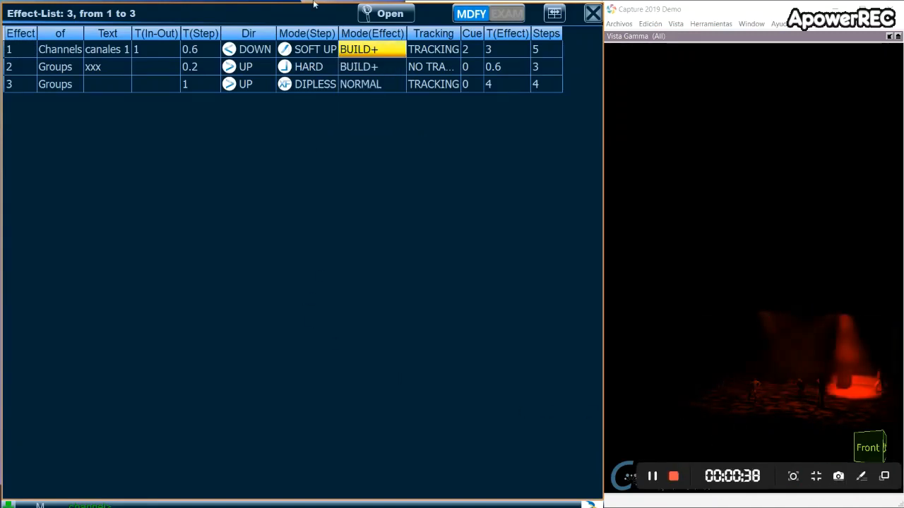
click(592, 13)
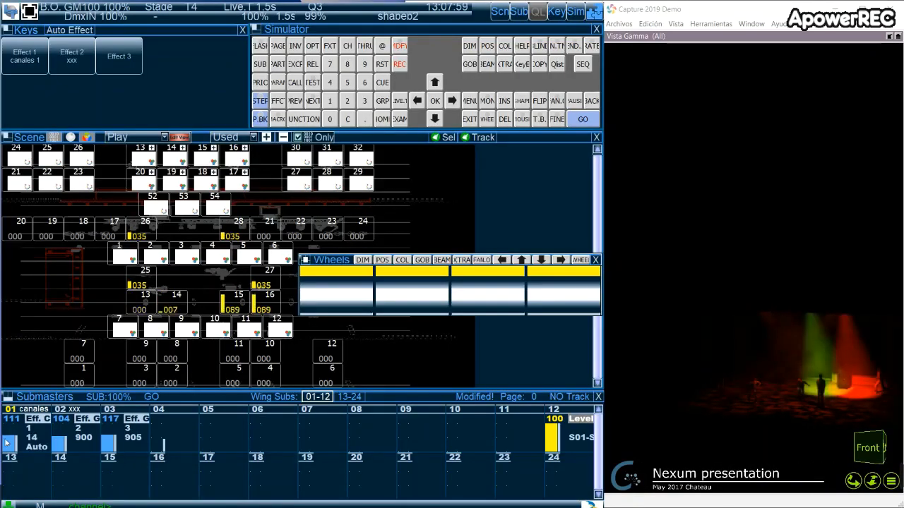